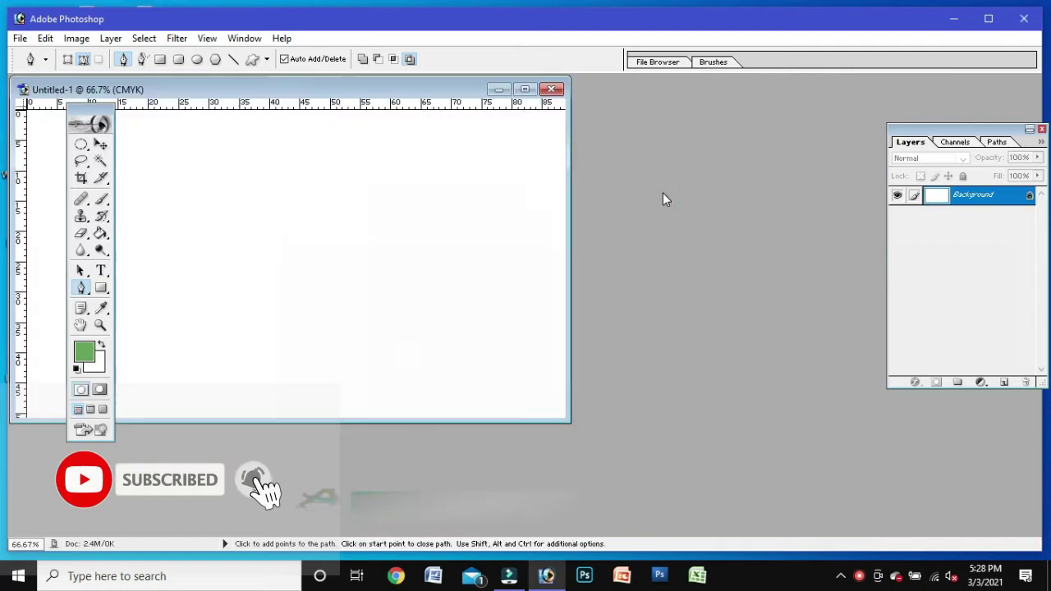
Step: Create the new blank CMYK document Untitled-1
{"action": "left_click", "coordinate": [536, 89]}
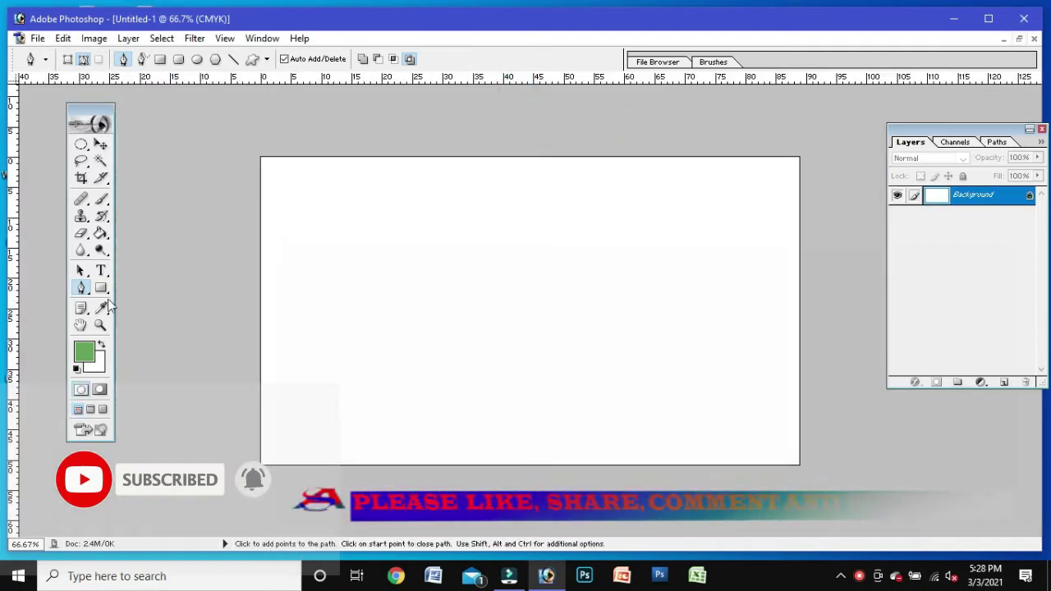
Step: Place several vertical guides across the card, including one near the 40 mark, discarding an extra
{"action": "left_click_drag", "start_coordinate": [17, 214], "coordinate": [477, 291]}
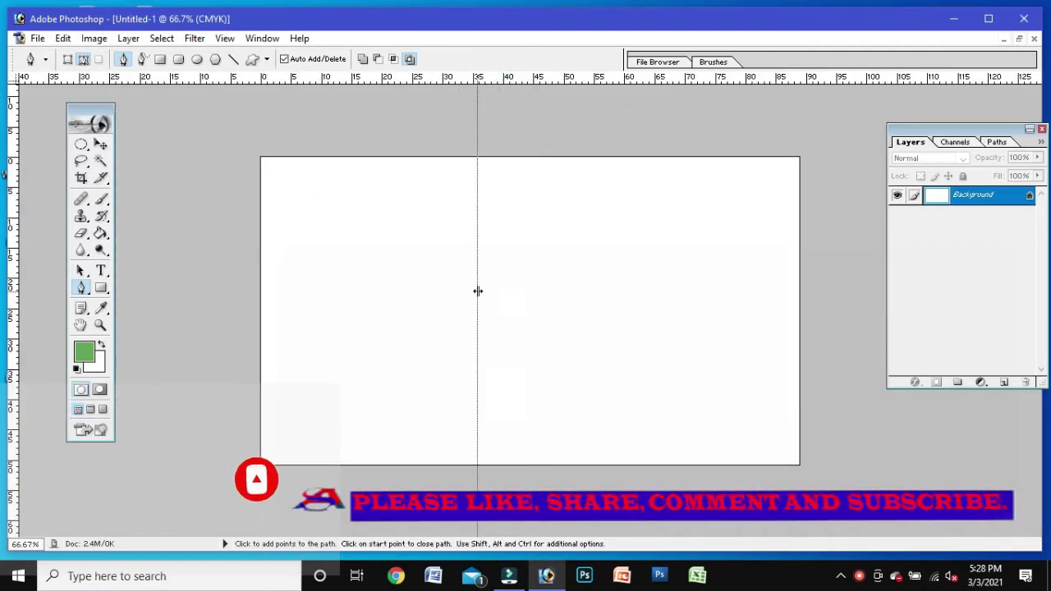
{"action": "left_click_drag", "start_coordinate": [327, 359], "coordinate": [443, 452]}
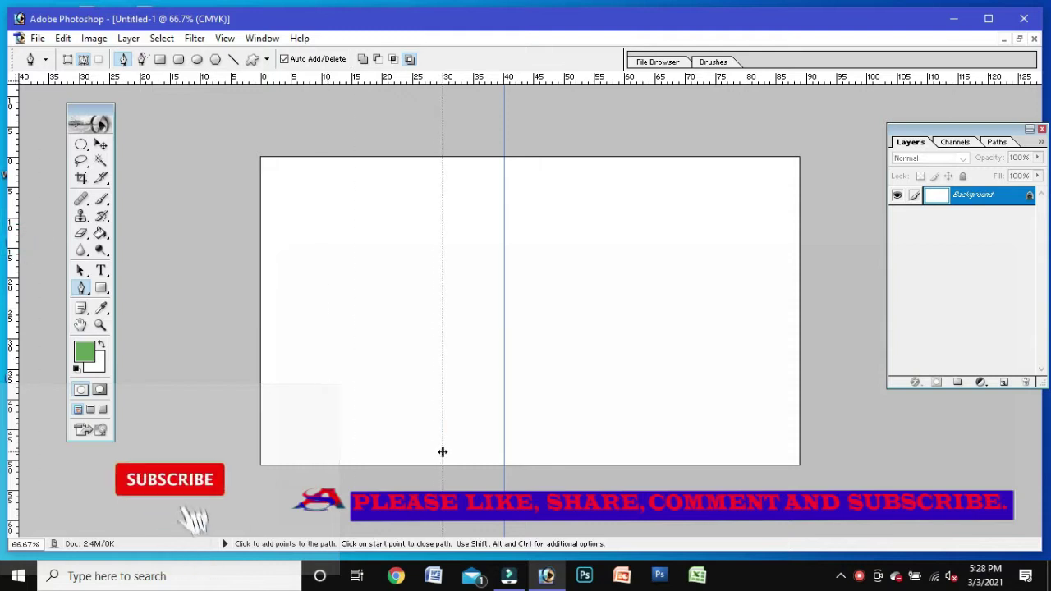
{"action": "left_click_drag", "start_coordinate": [16, 327], "coordinate": [238, 391]}
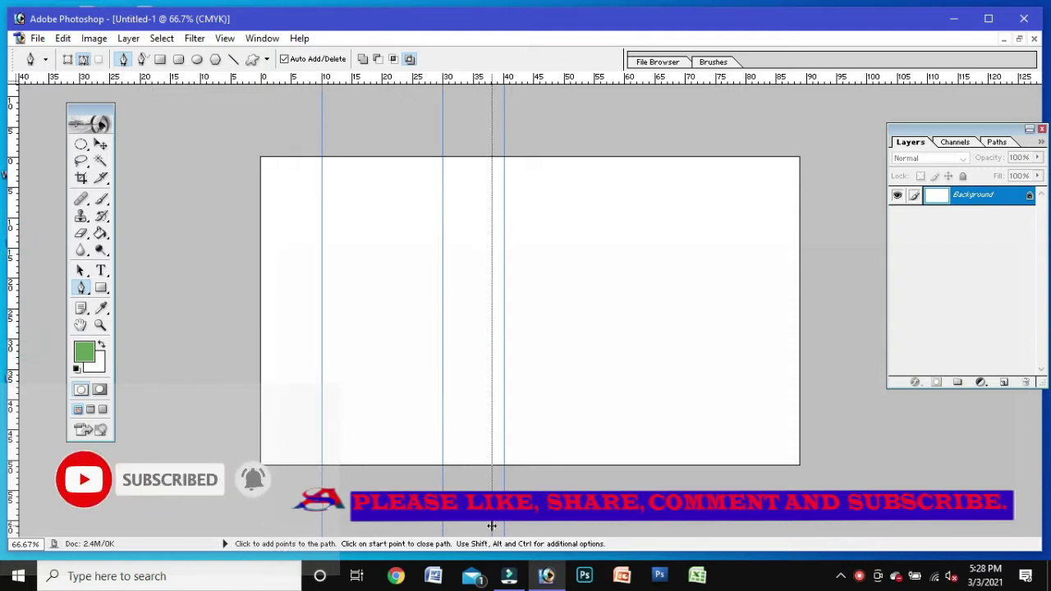
{"action": "left_click_drag", "start_coordinate": [489, 529], "coordinate": [492, 532]}
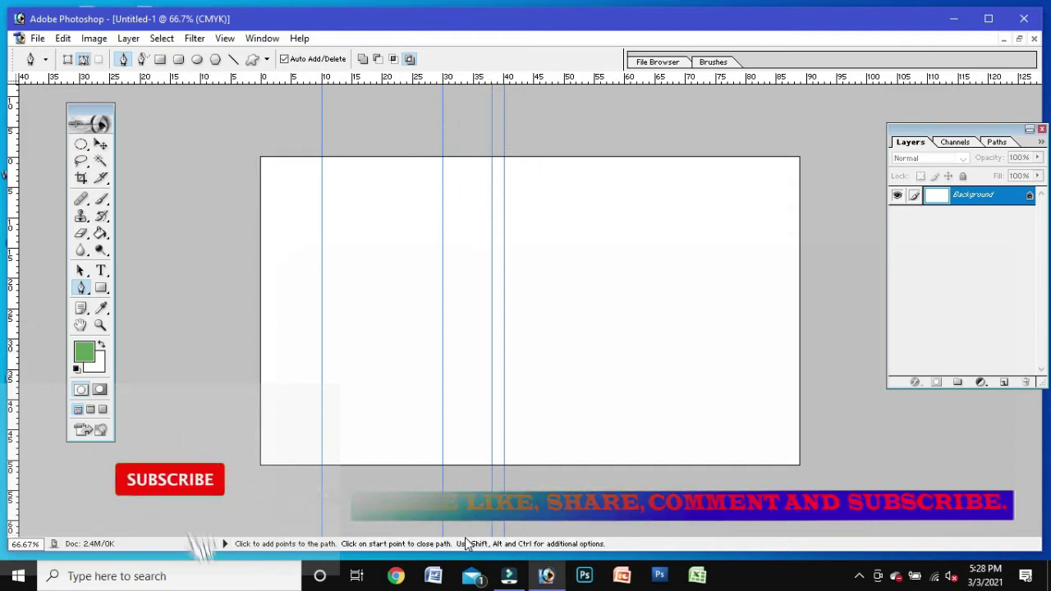
{"action": "left_click_drag", "start_coordinate": [4, 419], "coordinate": [461, 546]}
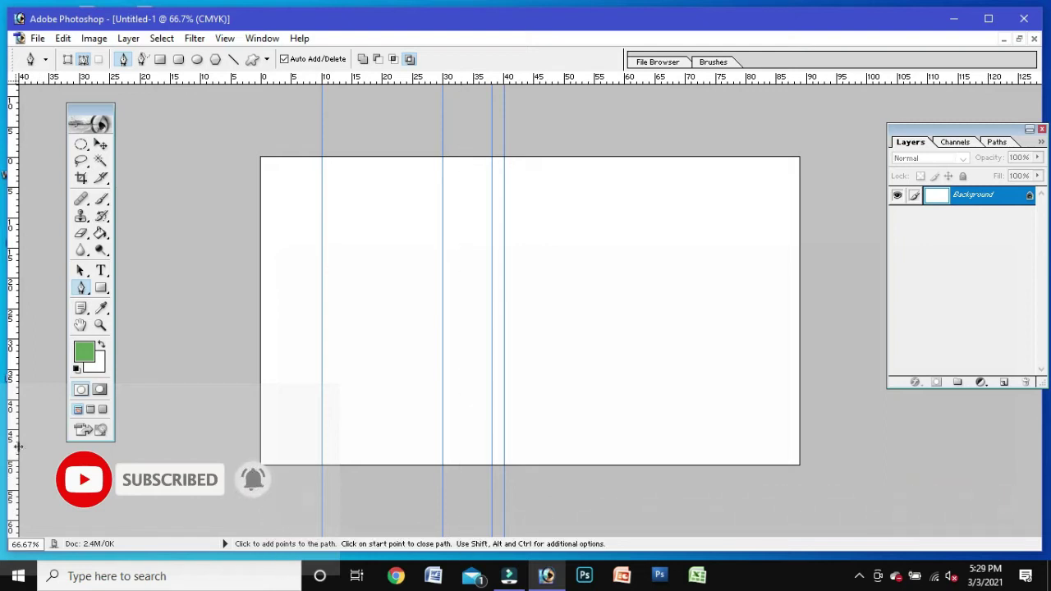
{"action": "left_click_drag", "start_coordinate": [456, 542], "coordinate": [460, 542]}
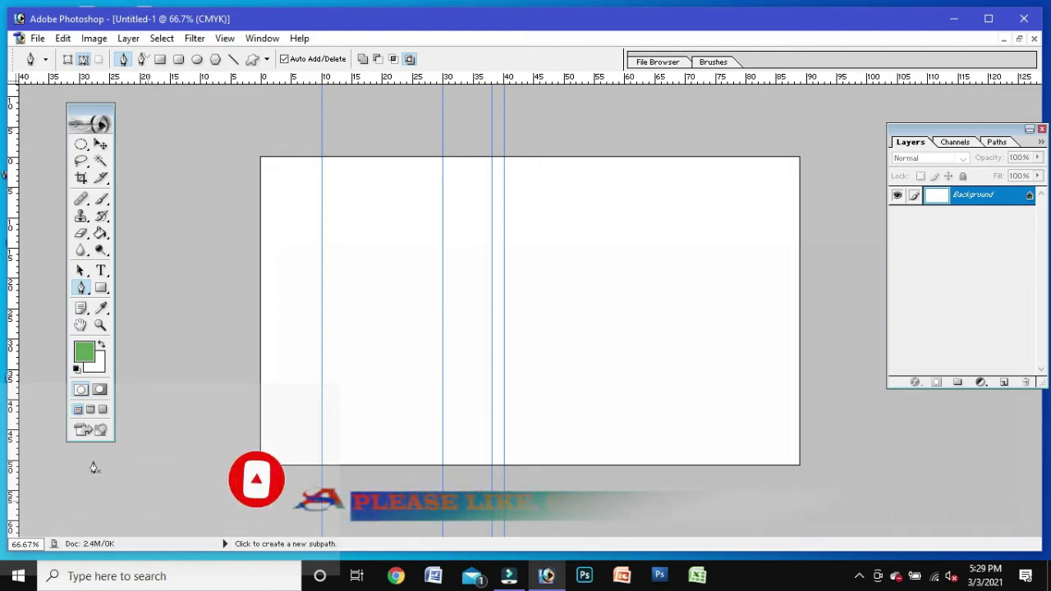
{"action": "left_click_drag", "start_coordinate": [15, 324], "coordinate": [461, 472]}
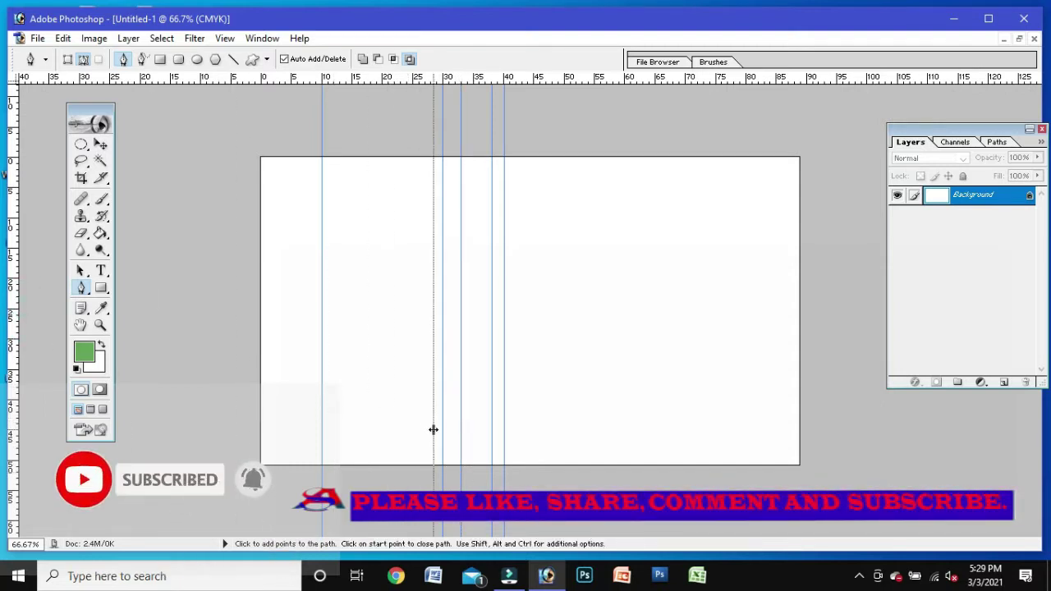
{"action": "left_click", "coordinate": [431, 437]}
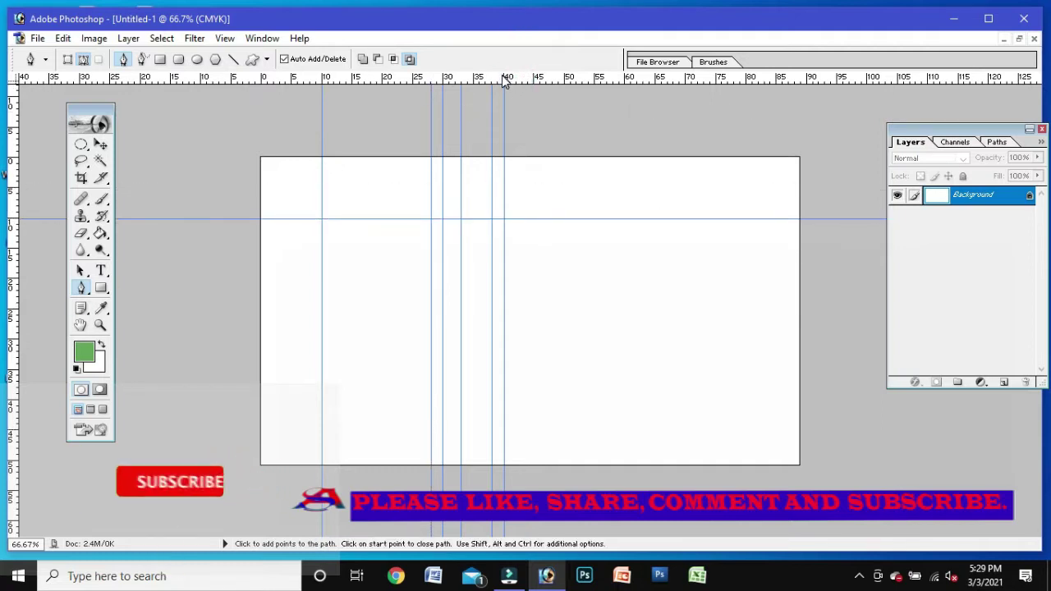
Step: Add horizontal guides near the card's top and across it, then start a path at the bottom edge
{"action": "left_click_drag", "start_coordinate": [505, 80], "coordinate": [486, 339]}
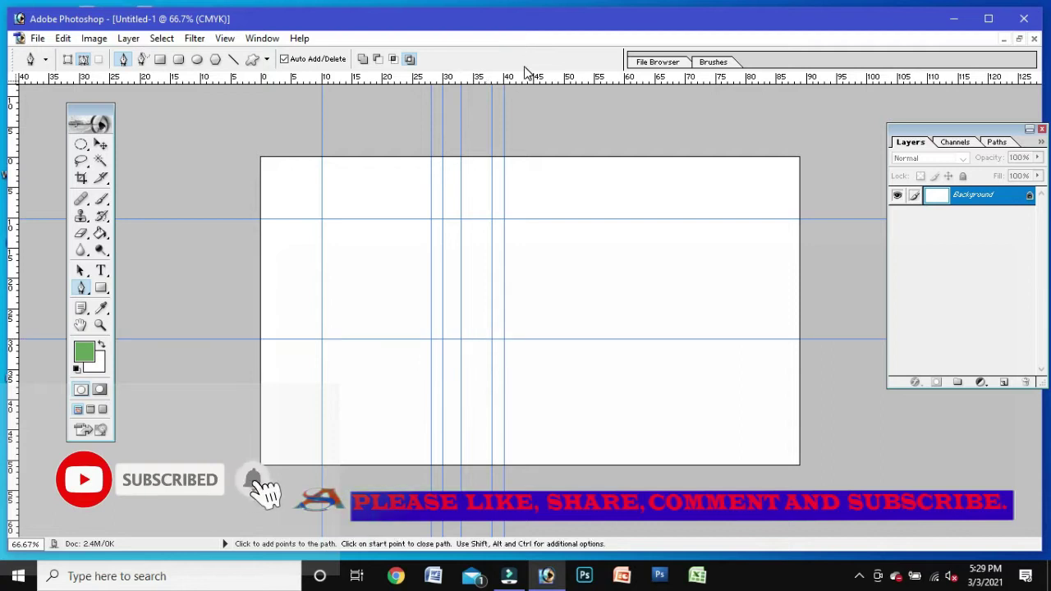
{"action": "left_click_drag", "start_coordinate": [526, 77], "coordinate": [504, 412]}
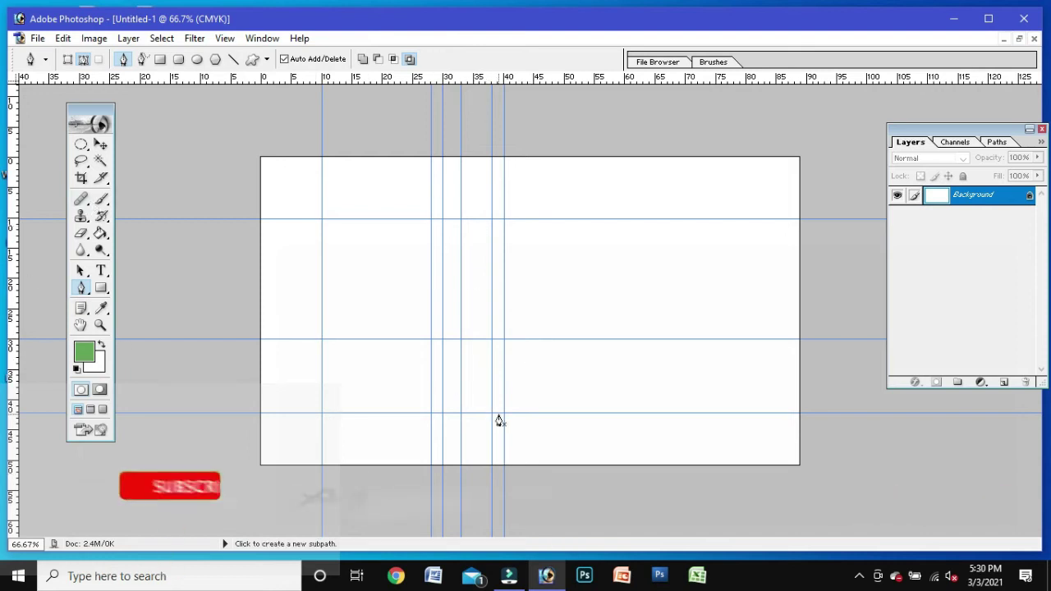
{"action": "left_click", "coordinate": [505, 465]}
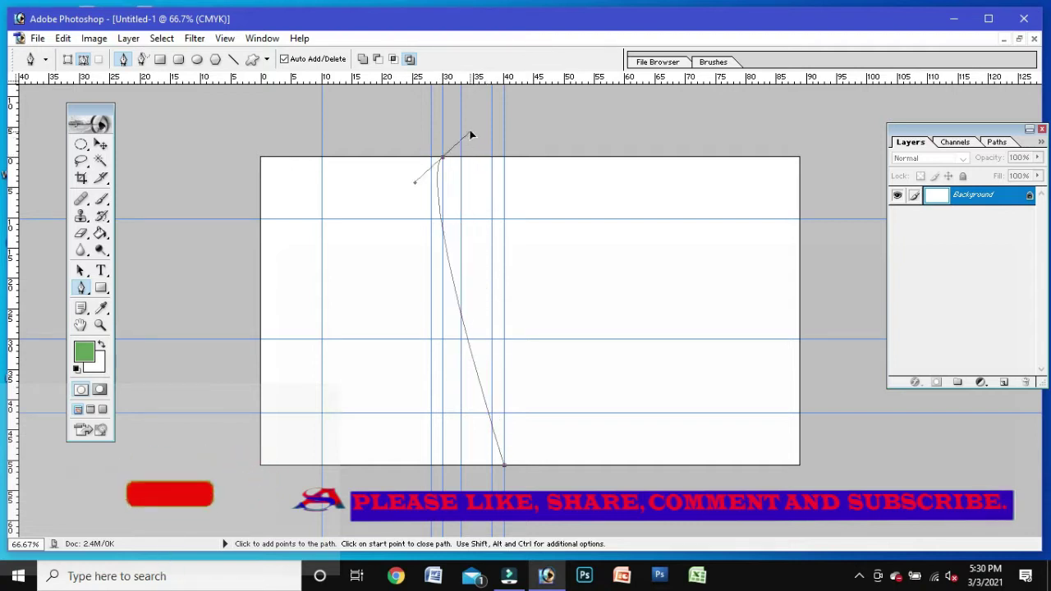
Step: Draw the crescent swoosh path up to the top-left guide and reshape its curves with Convert Point
{"action": "left_click_drag", "start_coordinate": [470, 136], "coordinate": [520, 100]}
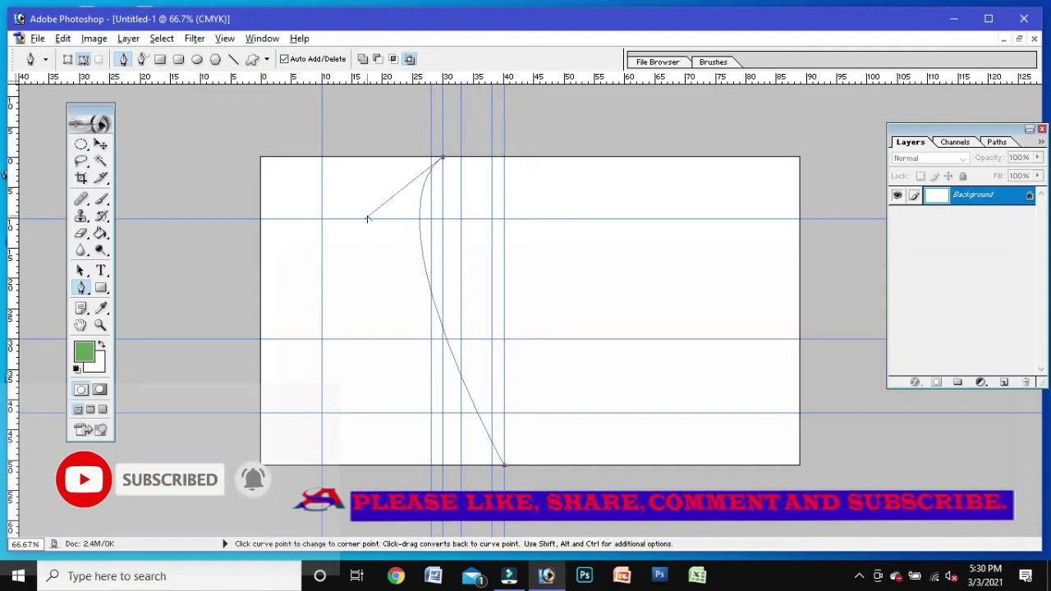
{"action": "left_click_drag", "start_coordinate": [367, 242], "coordinate": [343, 337]}
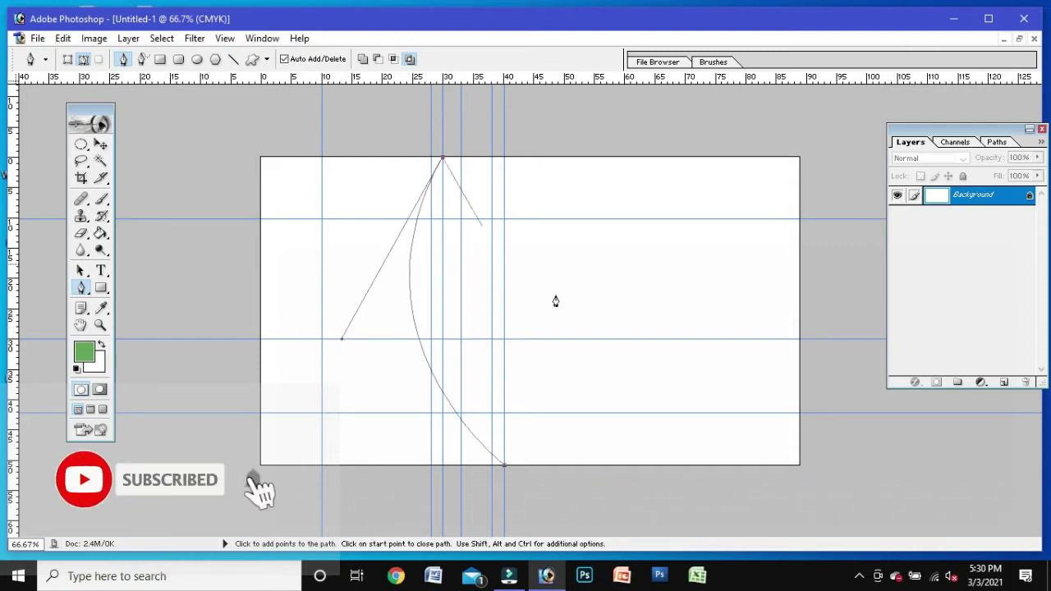
{"action": "left_click_drag", "start_coordinate": [505, 469], "coordinate": [729, 590]}
{"action": "key", "text": "ctrl+z"}
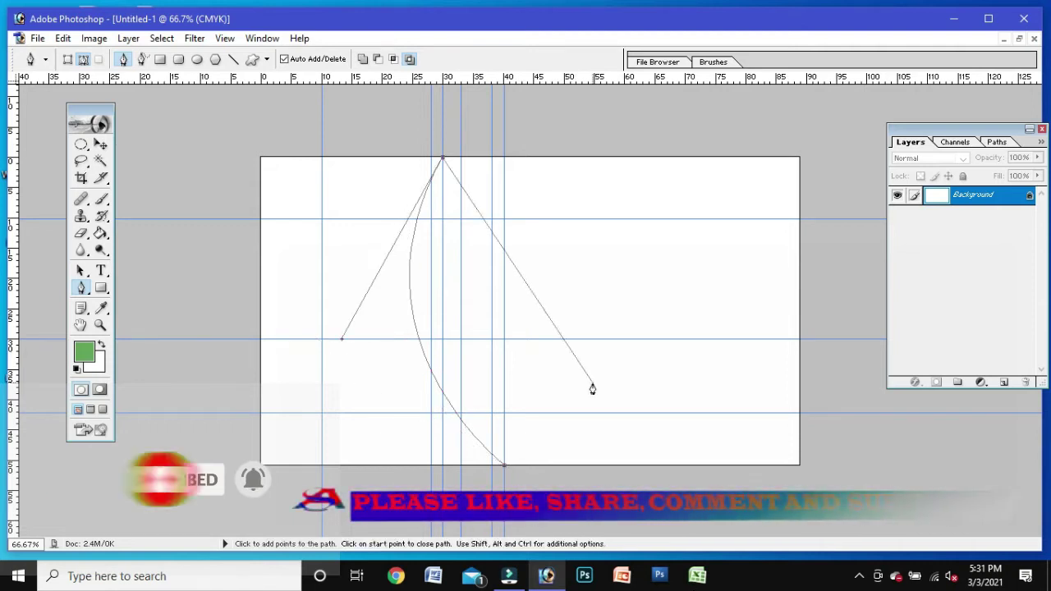
{"action": "left_click", "coordinate": [322, 158]}
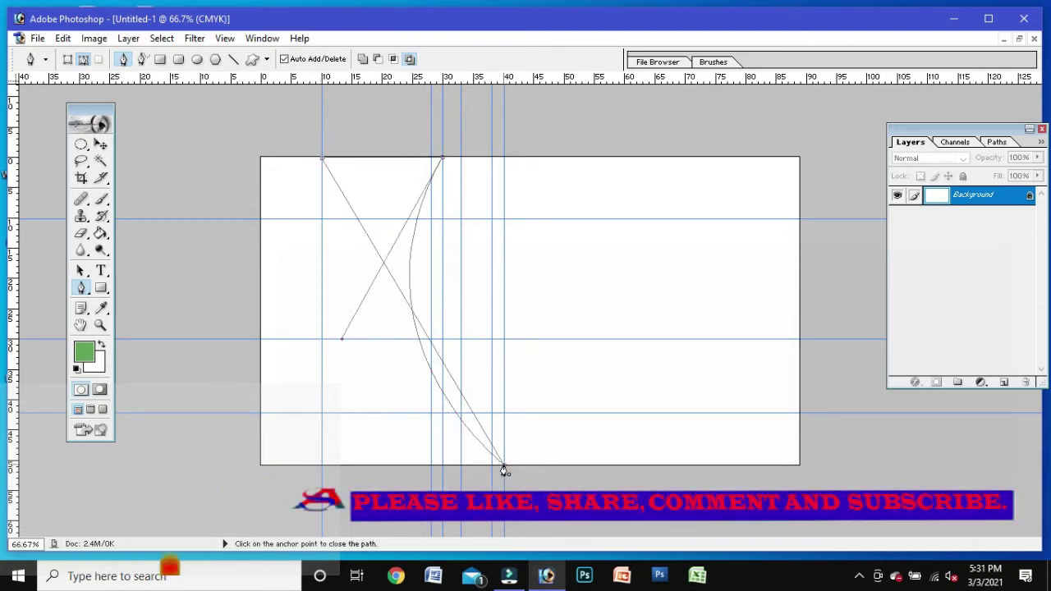
{"action": "left_click_drag", "start_coordinate": [504, 469], "coordinate": [586, 476]}
{"action": "left_click_drag", "start_coordinate": [614, 511], "coordinate": [657, 432]}
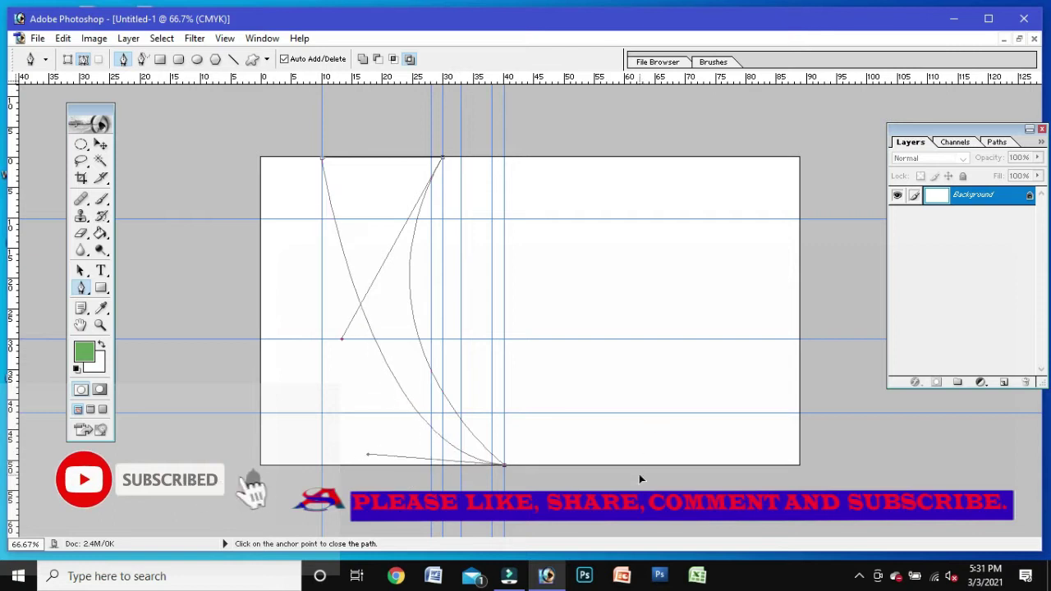
{"action": "left_click", "coordinate": [79, 291]}
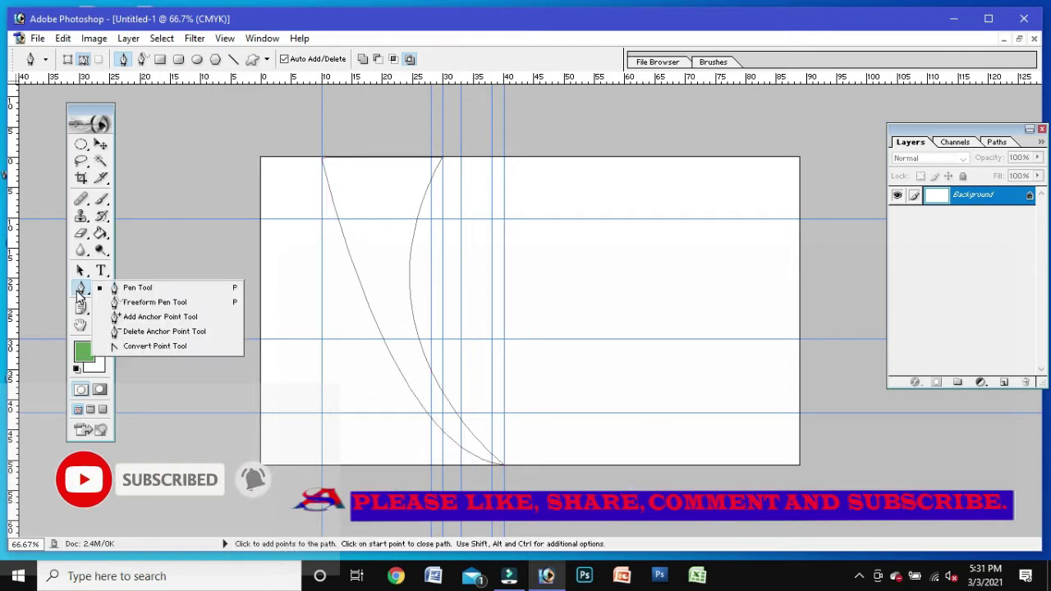
{"action": "left_click", "coordinate": [139, 346]}
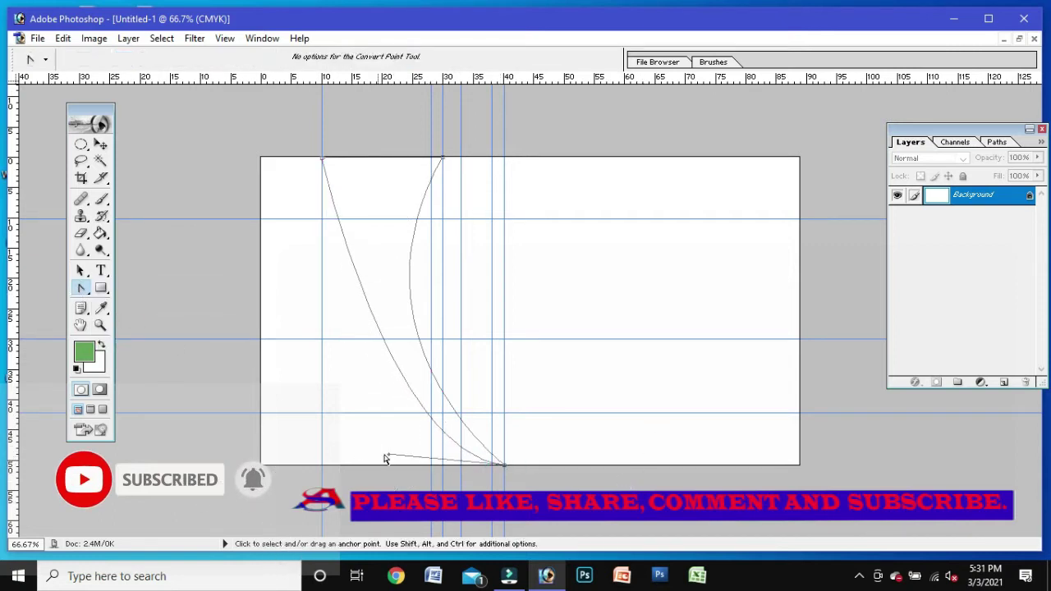
{"action": "left_click_drag", "start_coordinate": [385, 456], "coordinate": [320, 397]}
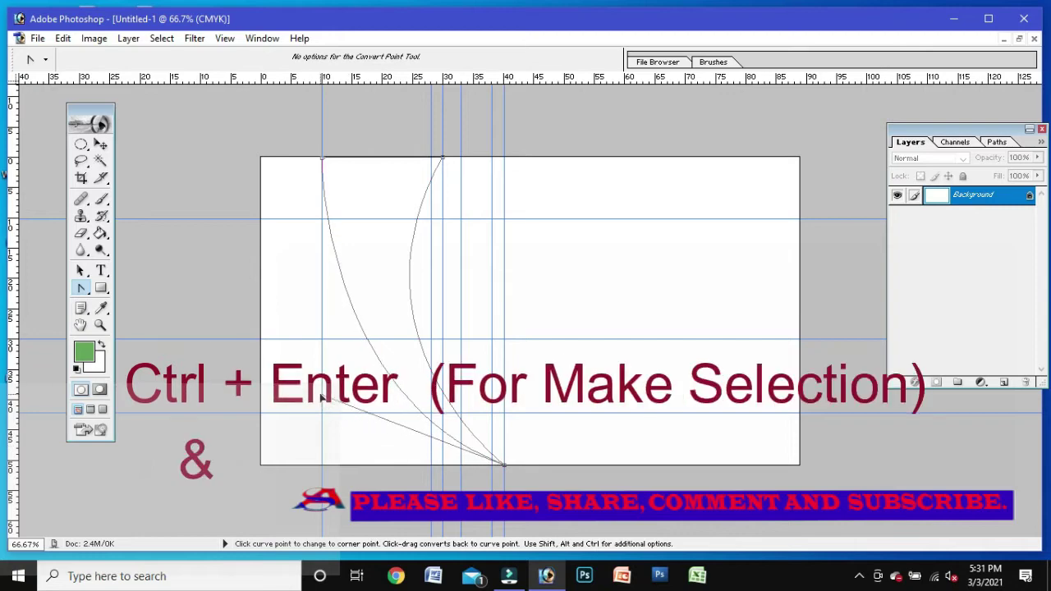
Step: Turn the crescent path into a selection, copy it to Layer 1 and fill it green
{"action": "key", "text": "ctrl+Return"}
{"action": "key", "text": "ctrl+j"}
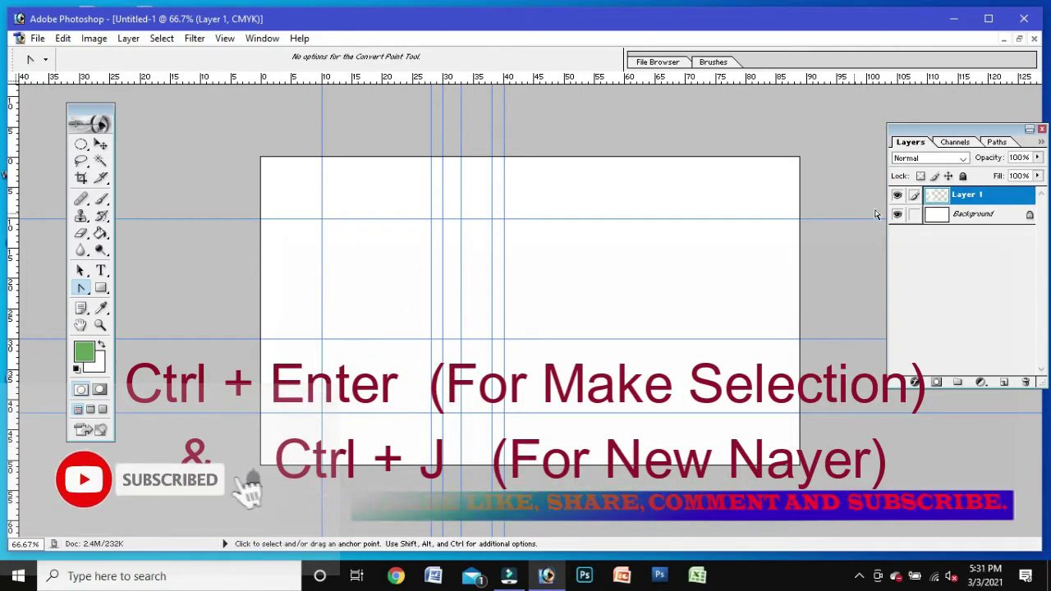
{"action": "left_click", "coordinate": [897, 214]}
{"action": "key", "text": "g"}
{"action": "left_click", "coordinate": [333, 176]}
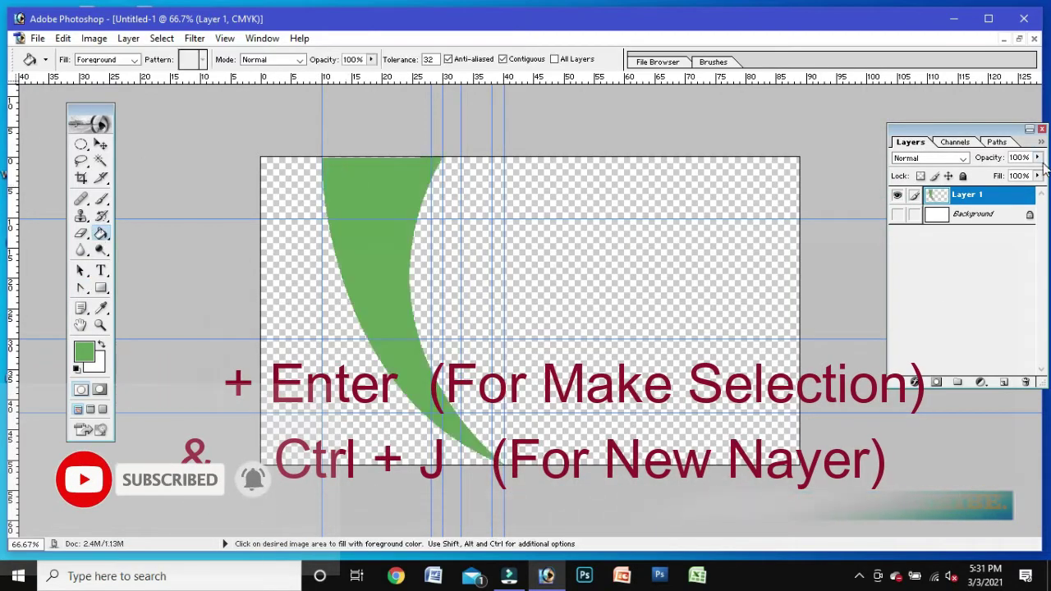
{"action": "left_click", "coordinate": [897, 214]}
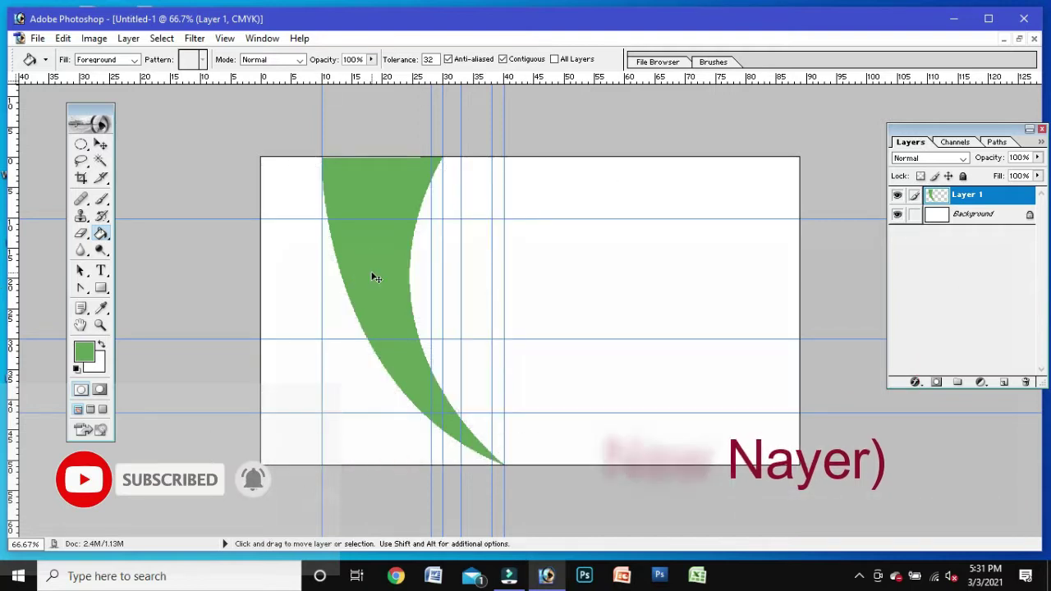
Step: Stretch the green crescent slightly past the top edge and reselect the Background layer
{"action": "key", "text": "ctrl+t"}
{"action": "left_click_drag", "start_coordinate": [415, 152], "coordinate": [412, 149]}
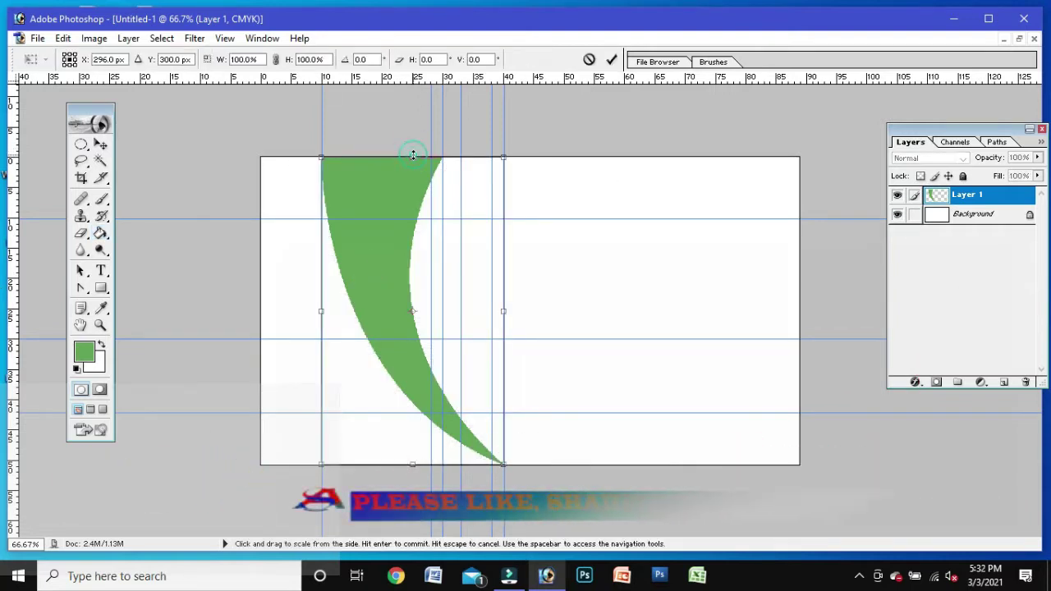
{"action": "key", "text": "Return"}
{"action": "key", "text": "g"}
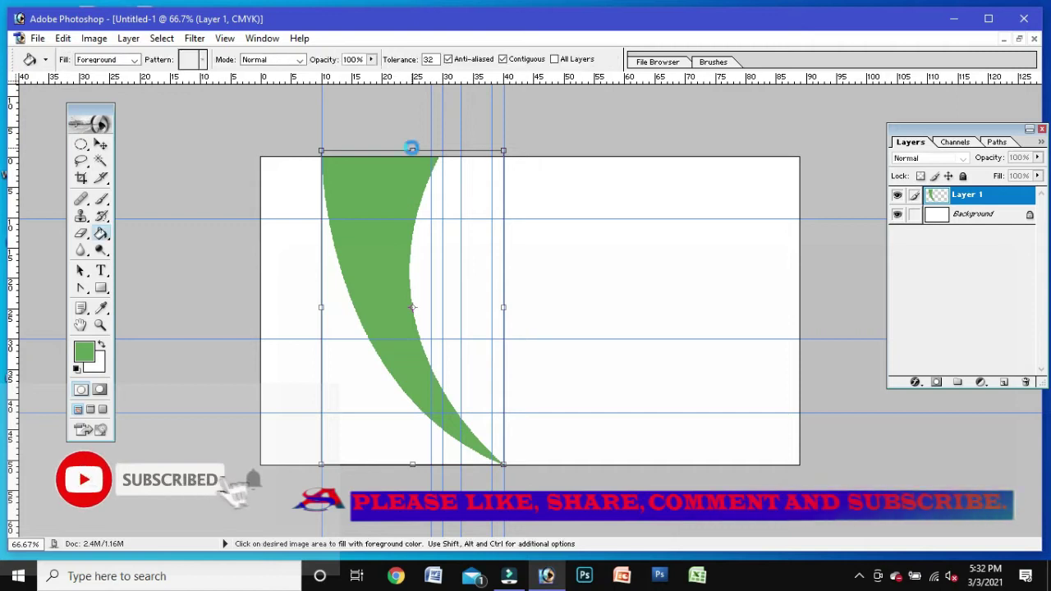
{"action": "left_click", "coordinate": [975, 216]}
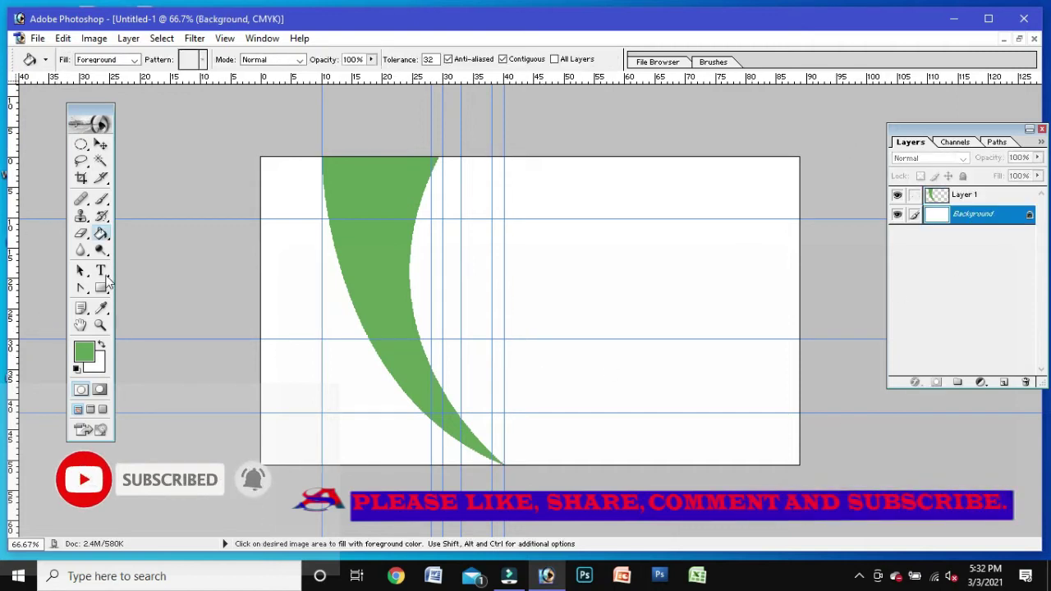
{"action": "left_click", "coordinate": [80, 287]}
Step: Draw a second swoosh path from the card's left edge along the green crescent's edge
{"action": "left_click", "coordinate": [124, 291]}
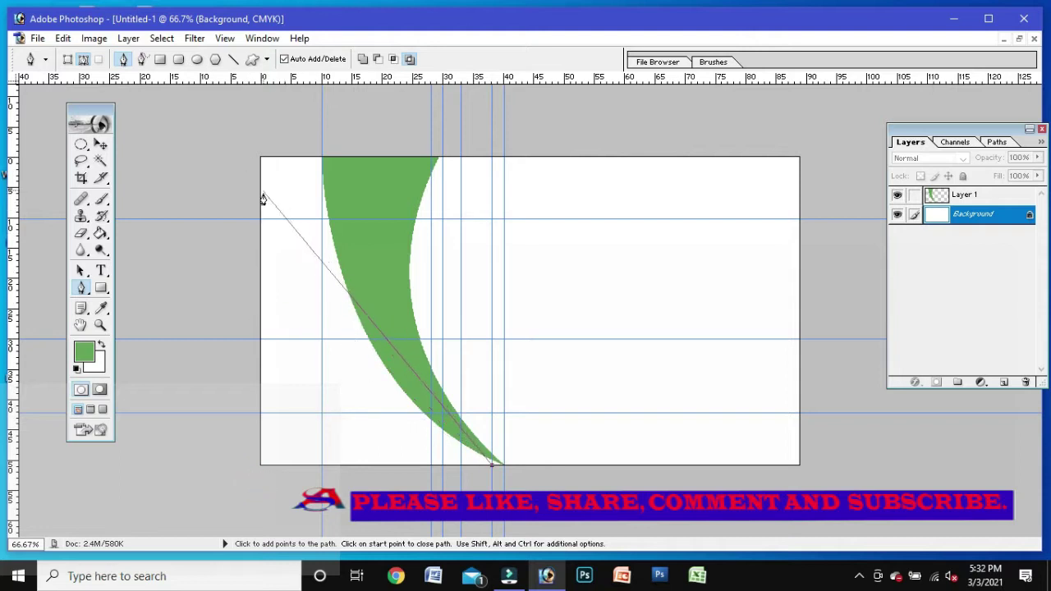
{"action": "left_click_drag", "start_coordinate": [260, 218], "coordinate": [236, 72]}
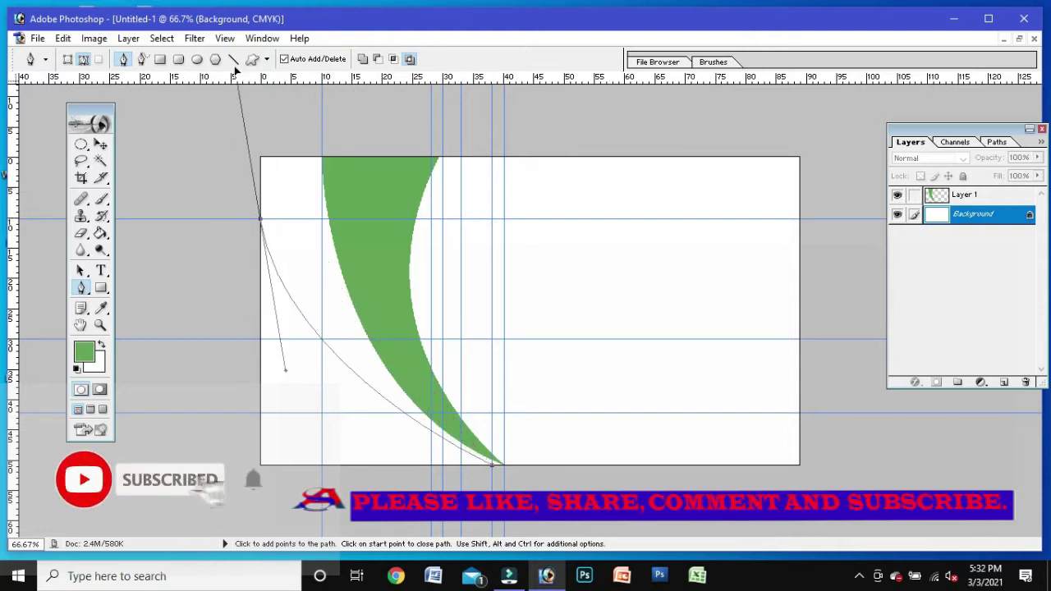
{"action": "left_click_drag", "start_coordinate": [187, 30], "coordinate": [182, 4]}
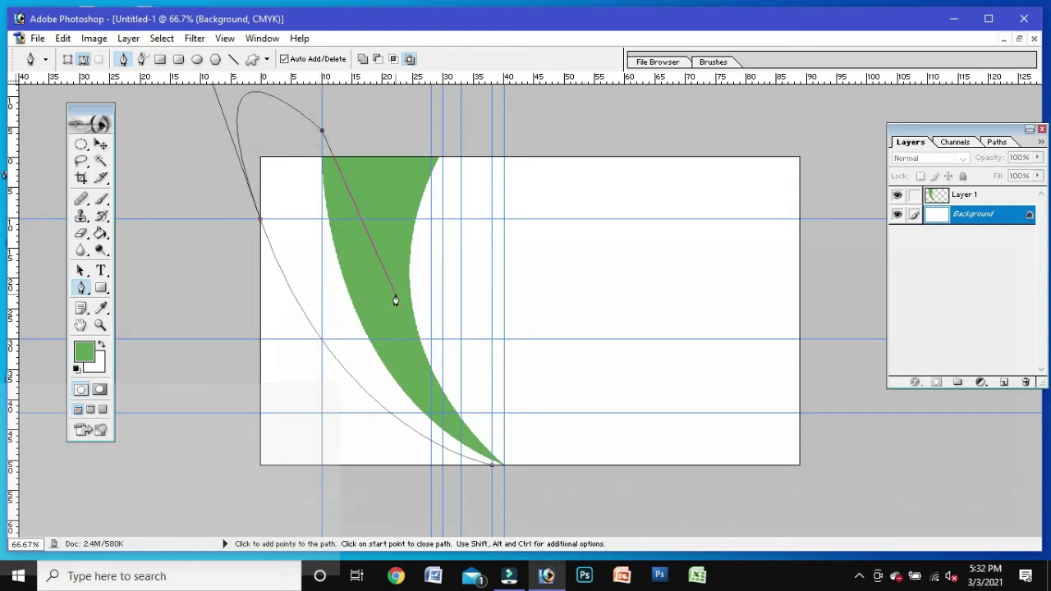
{"action": "left_click", "coordinate": [422, 372]}
{"action": "left_click", "coordinate": [460, 434]}
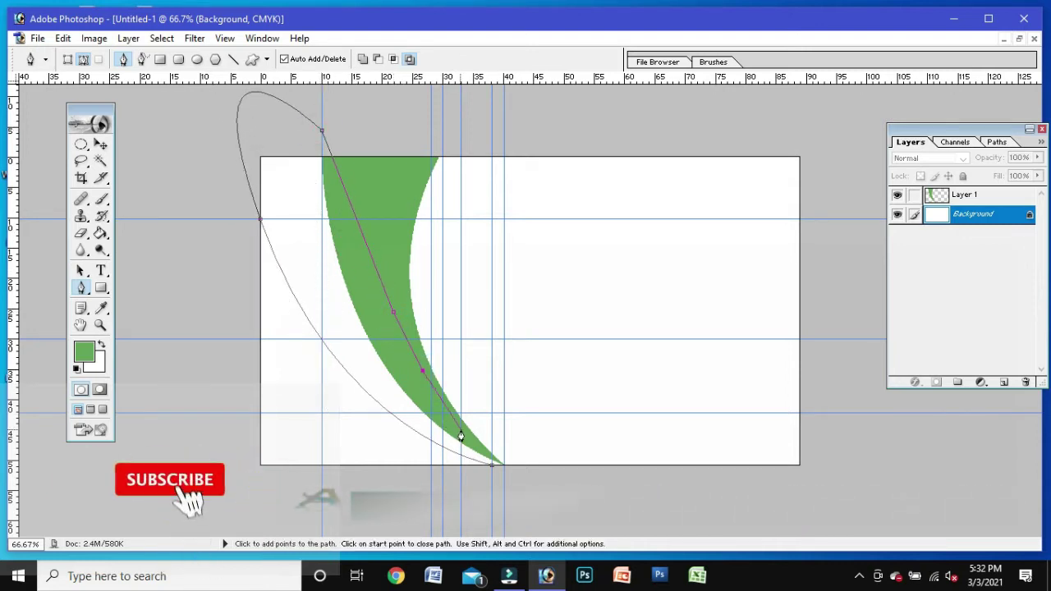
{"action": "left_click", "coordinate": [491, 465]}
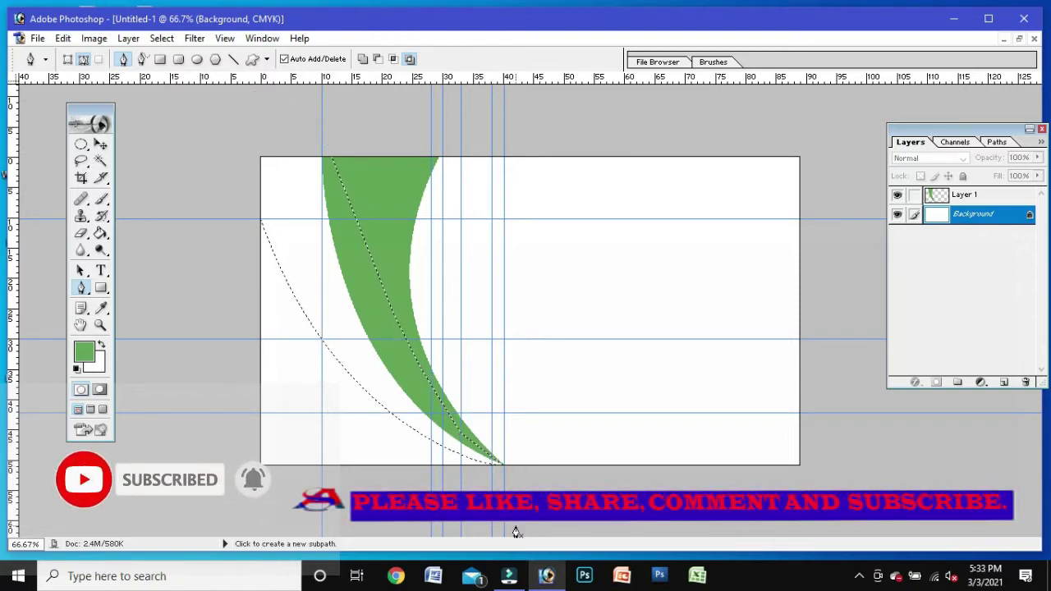
Step: Copy the selected band to new Layer 2, hide Background and fill the band black
{"action": "left_click", "coordinate": [1004, 382]}
{"action": "left_click", "coordinate": [896, 234]}
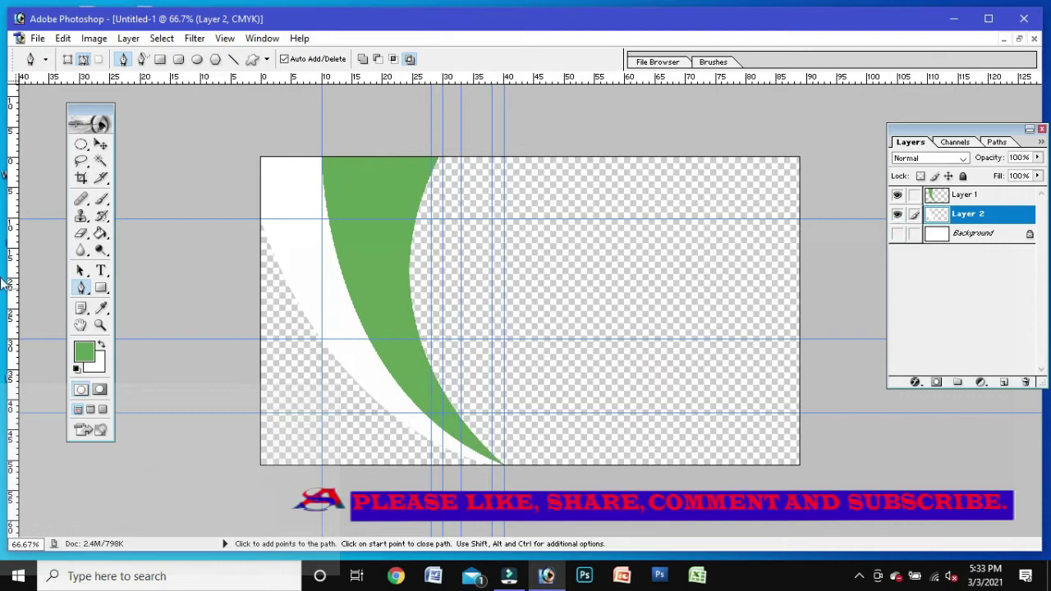
{"action": "left_click", "coordinate": [100, 234]}
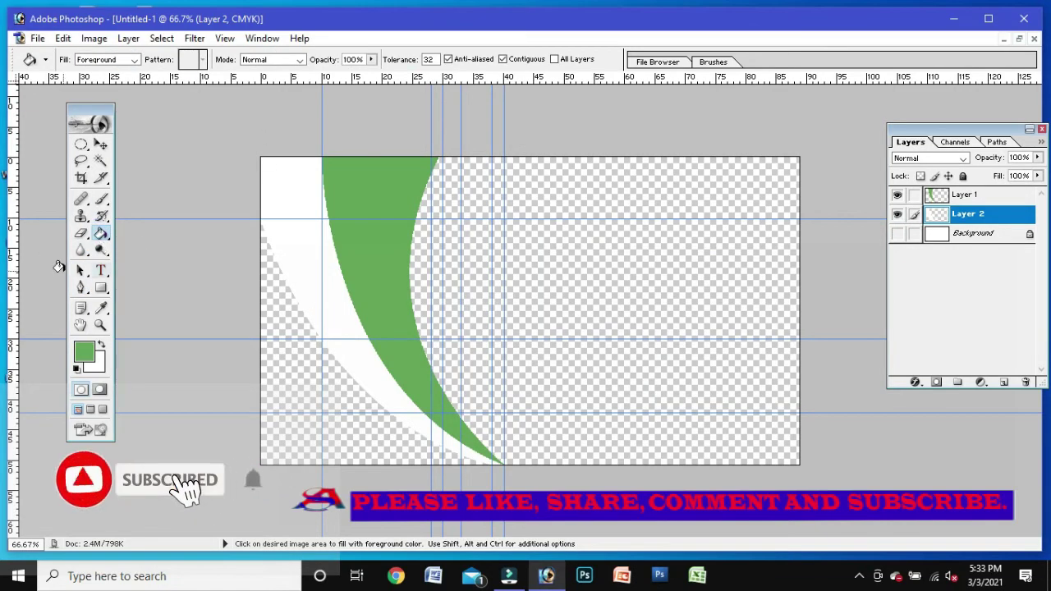
{"action": "left_click", "coordinate": [84, 352]}
{"action": "left_click", "coordinate": [955, 132]}
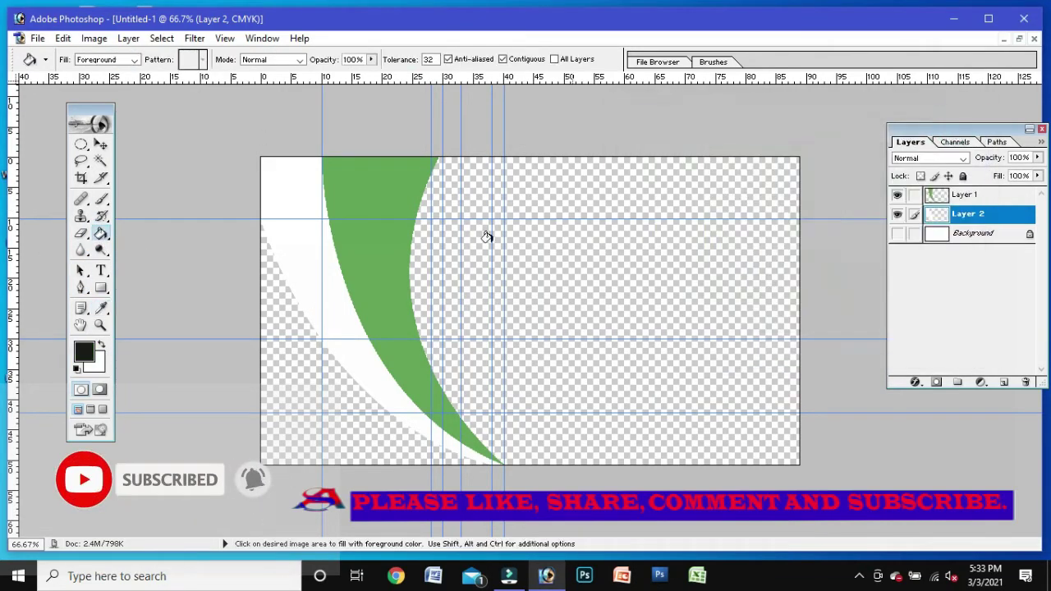
{"action": "left_click", "coordinate": [313, 226]}
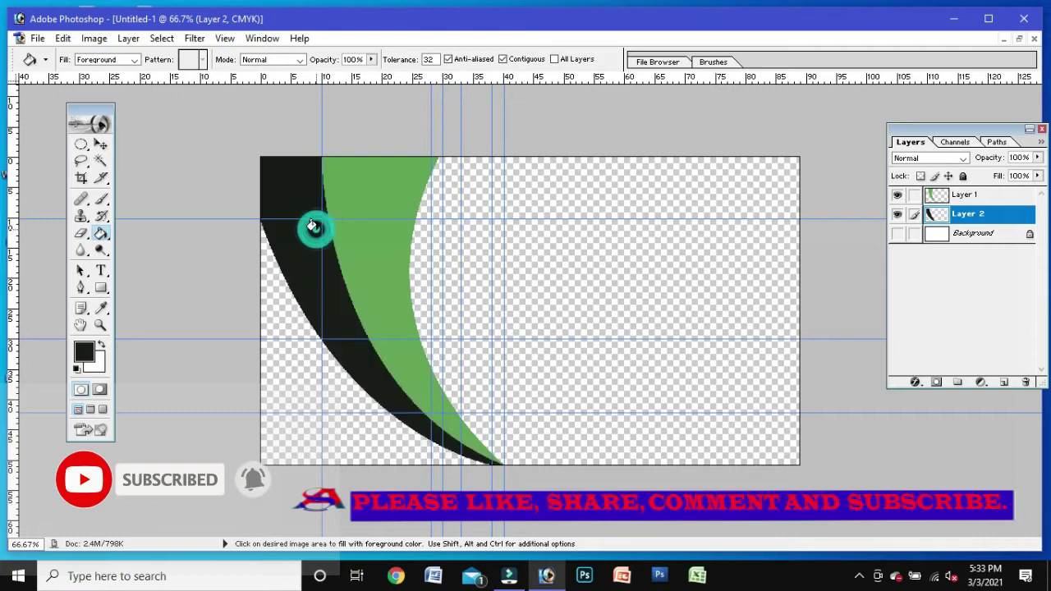
{"action": "left_click", "coordinate": [80, 288]}
{"action": "left_click", "coordinate": [460, 464]}
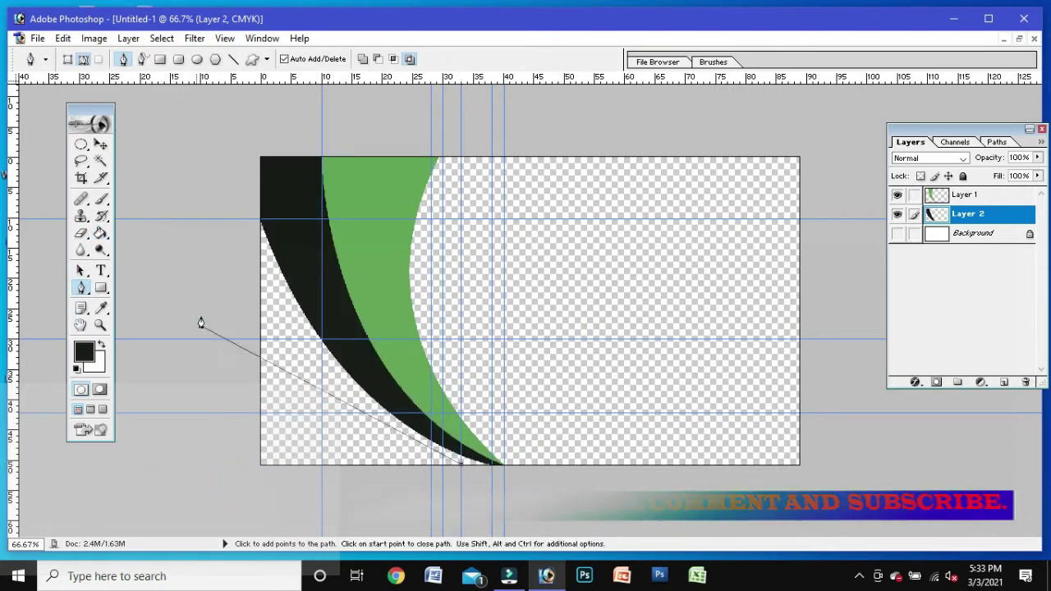
Step: Draw and close a third curved path along the card's left side
{"action": "left_click_drag", "start_coordinate": [261, 339], "coordinate": [234, 273]}
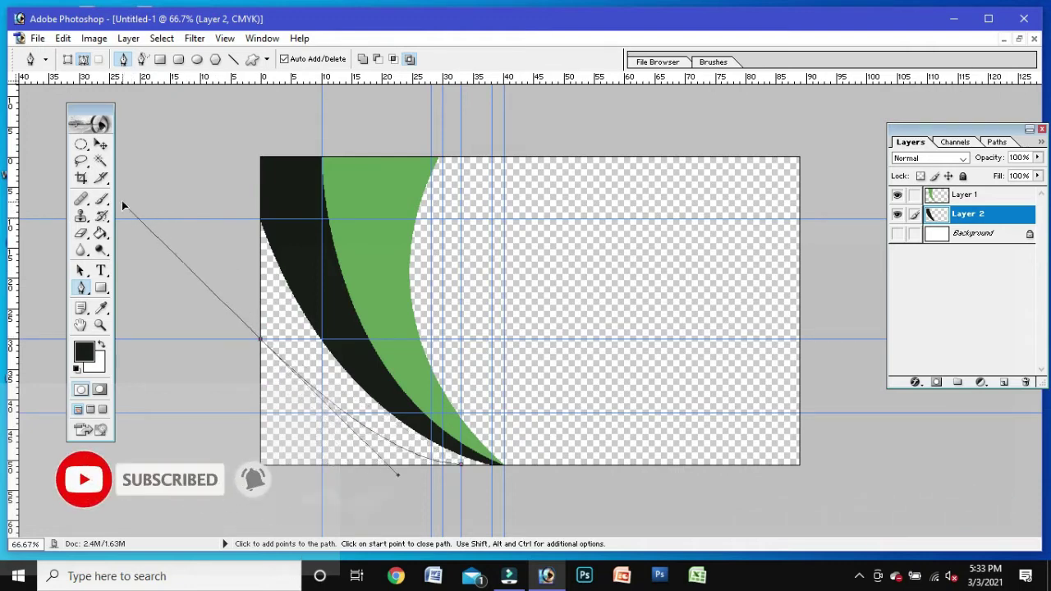
{"action": "left_click_drag", "start_coordinate": [202, 174], "coordinate": [305, 228]}
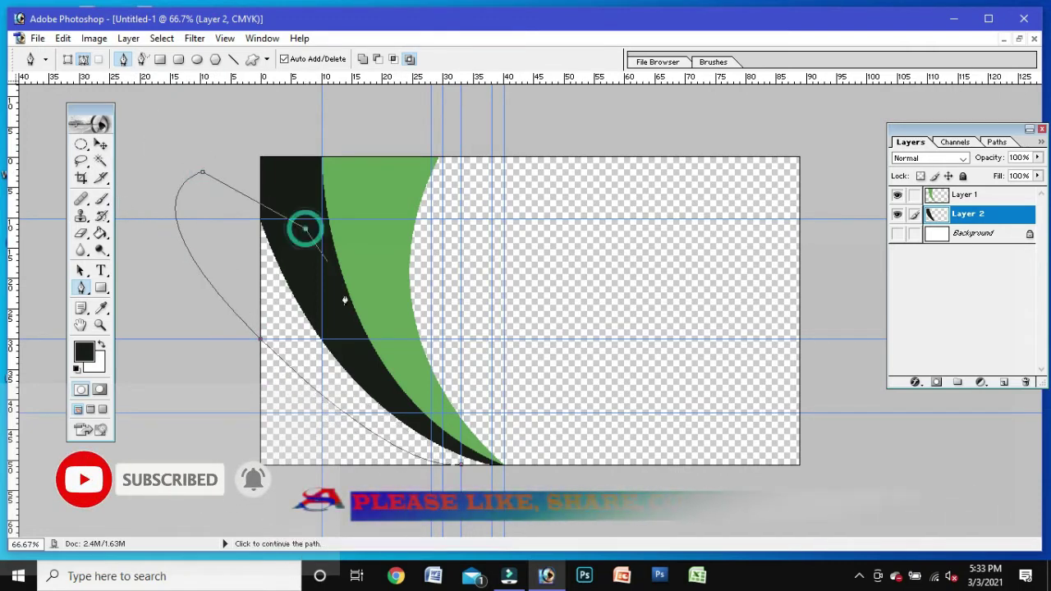
{"action": "left_click", "coordinate": [462, 472]}
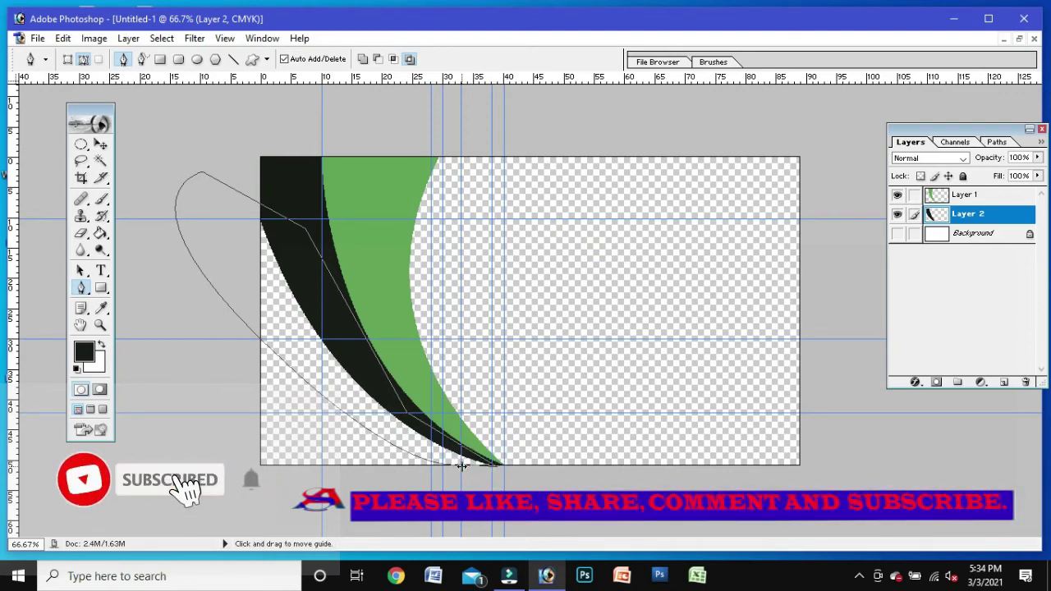
Step: Copy the selection from Background to new Layer 3 and fill the band olive 8F7B0A
{"action": "left_click", "coordinate": [993, 236]}
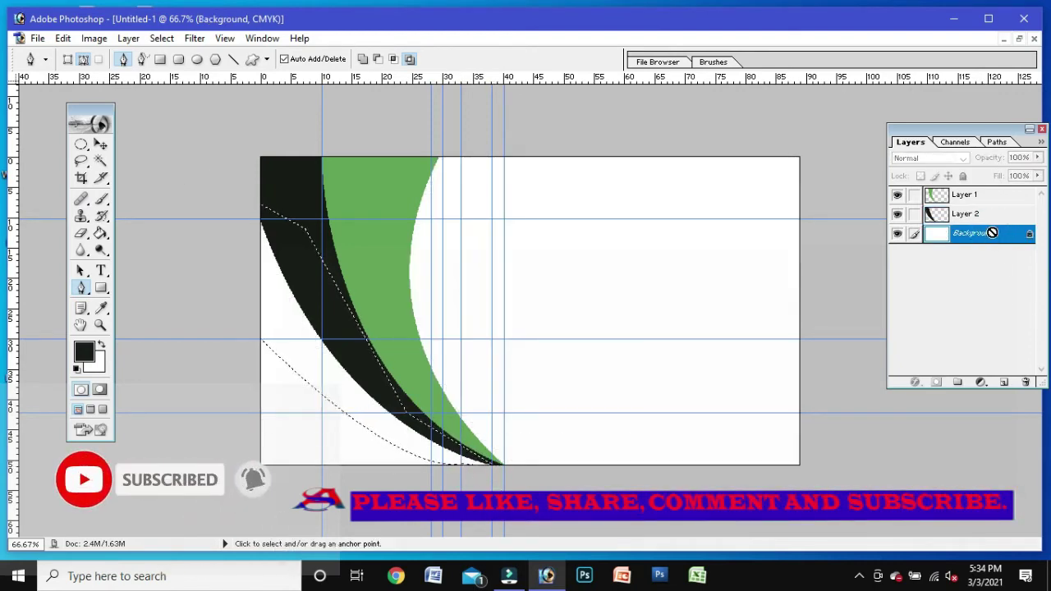
{"action": "key", "text": "ctrl+j"}
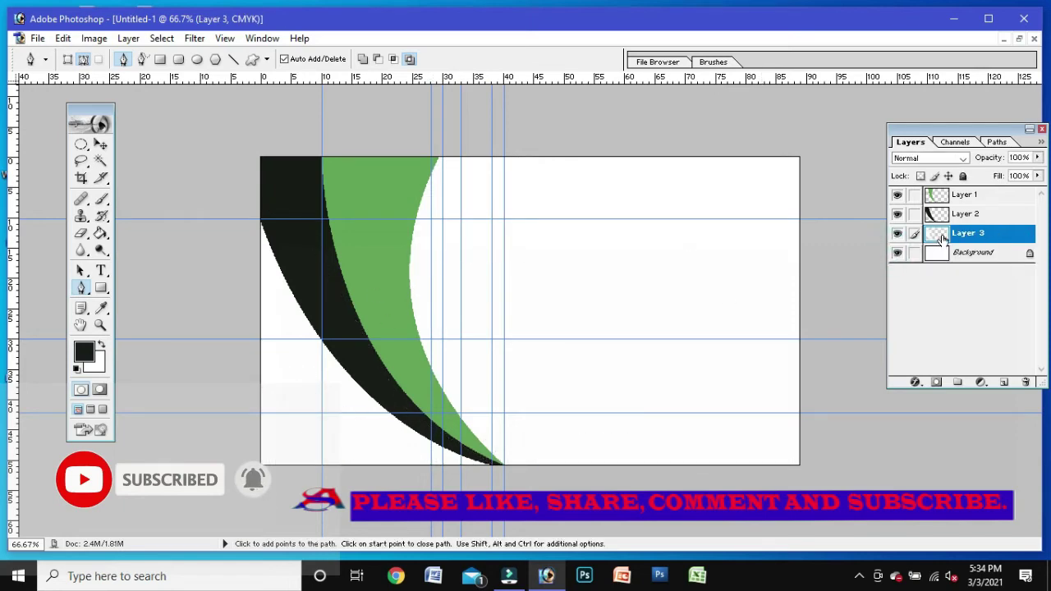
{"action": "left_click", "coordinate": [897, 253]}
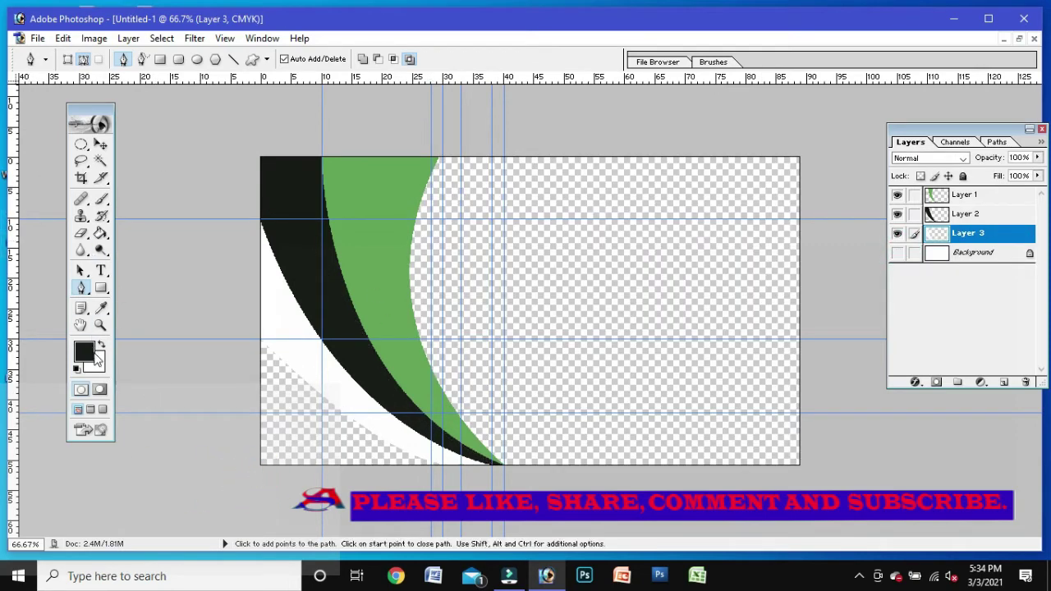
{"action": "left_click", "coordinate": [101, 235]}
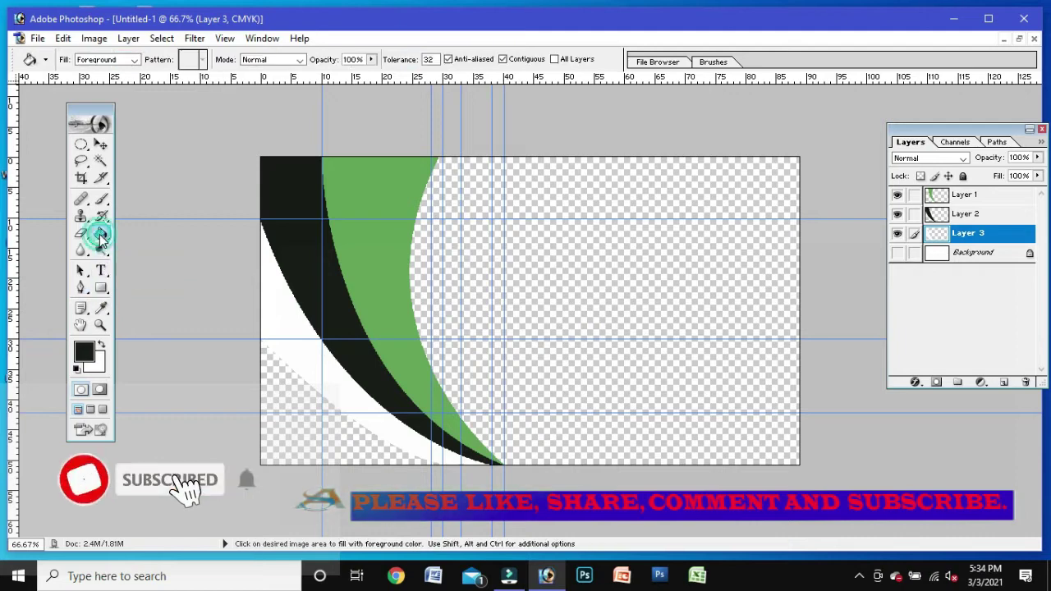
{"action": "left_click", "coordinate": [90, 345]}
{"action": "left_click", "coordinate": [836, 306]}
{"action": "left_click", "coordinate": [804, 227]}
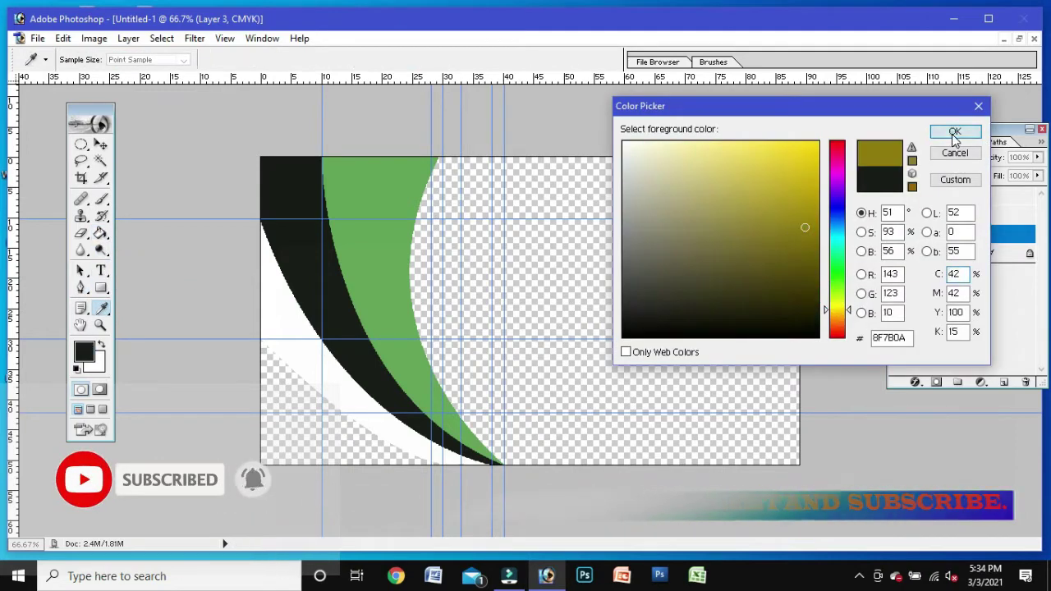
{"action": "left_click", "coordinate": [955, 132]}
{"action": "left_click", "coordinate": [262, 286]}
Step: Start the next path at the canvas bottom with an anchor on the left edge
{"action": "left_click", "coordinate": [81, 287]}
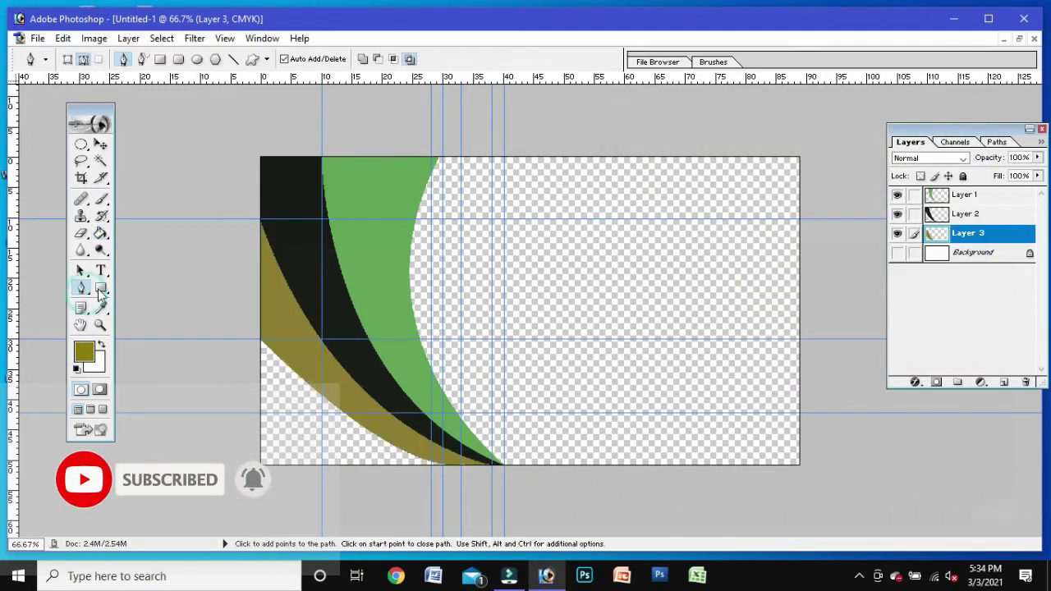
{"action": "left_click", "coordinate": [432, 466]}
{"action": "left_click", "coordinate": [260, 421]}
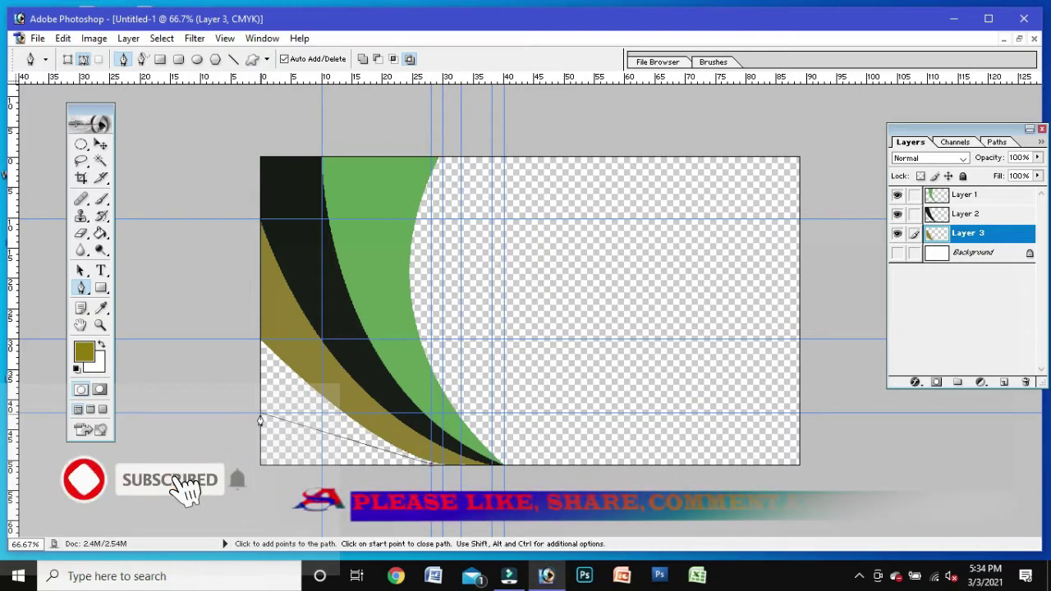
Step: Close a curved path past the top-left and copy its selection to new Layer 4, hiding Background
{"action": "left_click_drag", "start_coordinate": [259, 417], "coordinate": [165, 348]}
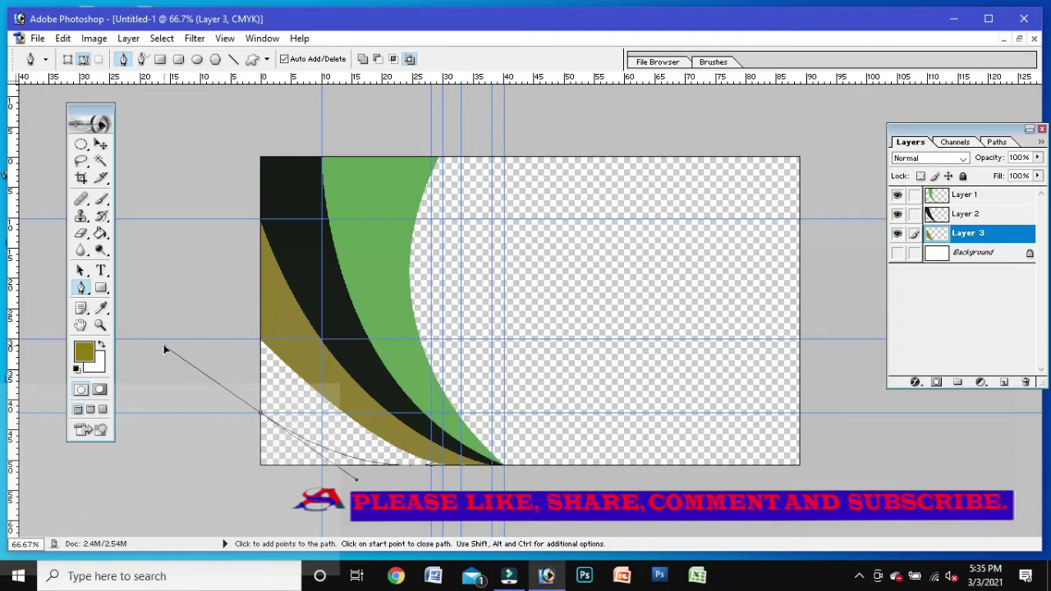
{"action": "left_click", "coordinate": [174, 244]}
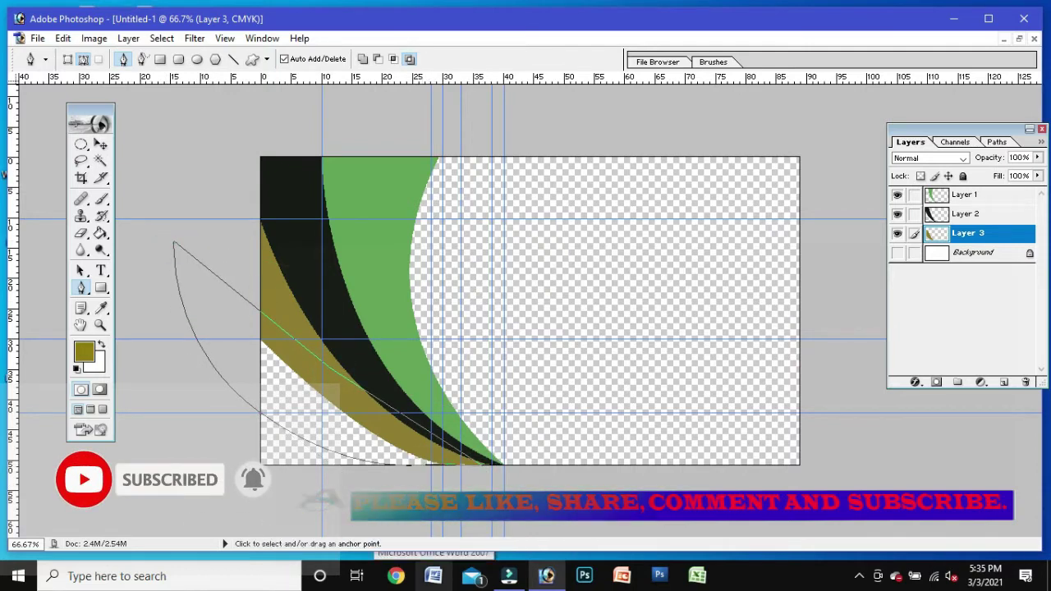
{"action": "left_click", "coordinate": [264, 314]}
{"action": "key", "text": "ctrl+Return"}
{"action": "left_click", "coordinate": [974, 256]}
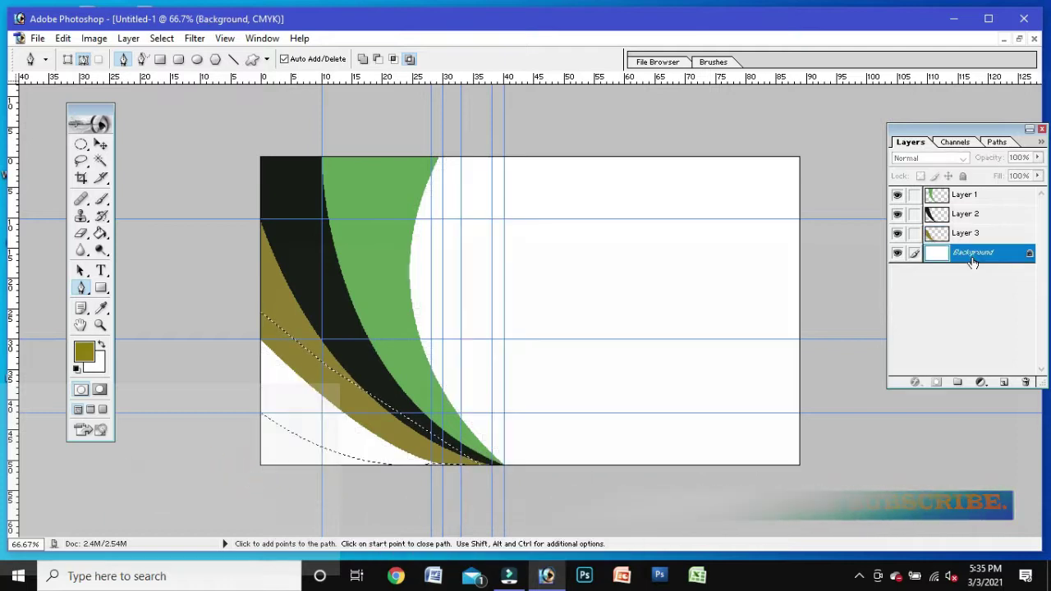
{"action": "key", "text": "ctrl+j"}
{"action": "left_click", "coordinate": [897, 273]}
{"action": "key", "text": "g"}
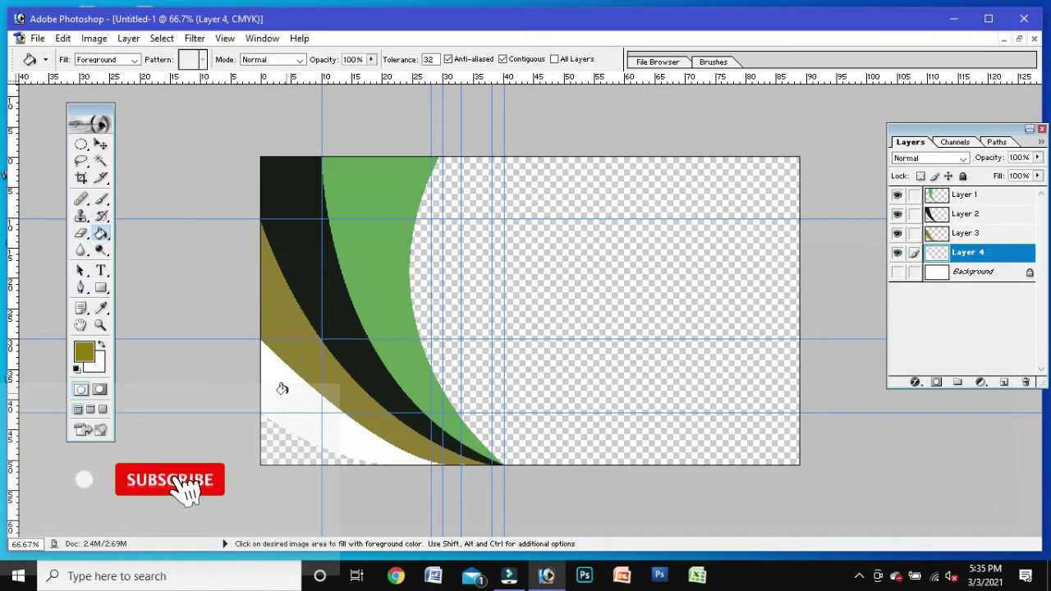
Step: Fill the Layer 4 band with dark red 7A2519
{"action": "left_click", "coordinate": [82, 353]}
{"action": "left_click", "coordinate": [723, 223]}
{"action": "left_click", "coordinate": [838, 333]}
{"action": "left_click", "coordinate": [779, 241]}
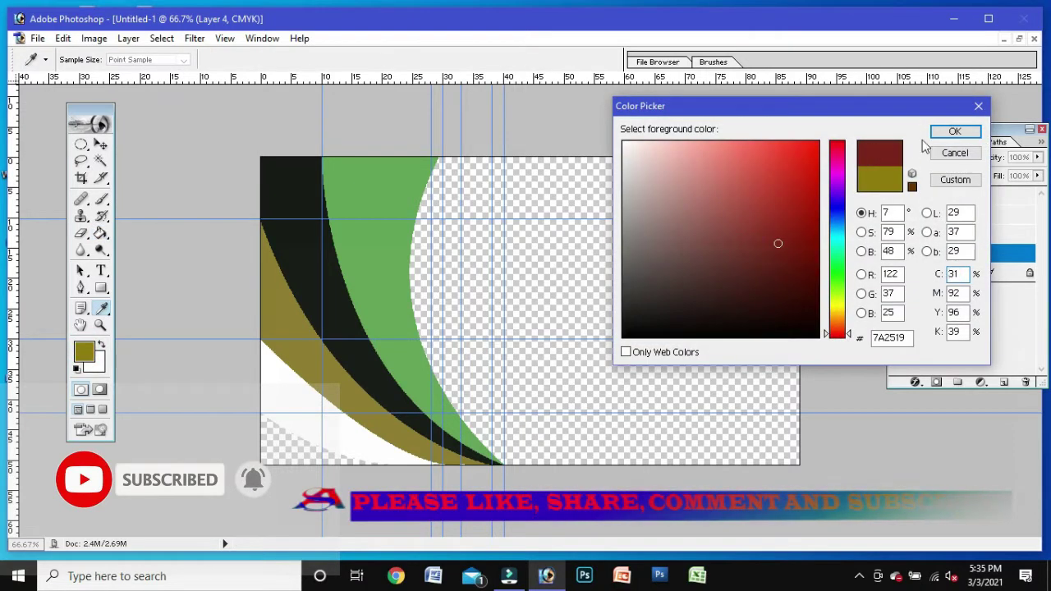
{"action": "left_click", "coordinate": [955, 132]}
{"action": "left_click", "coordinate": [289, 379]}
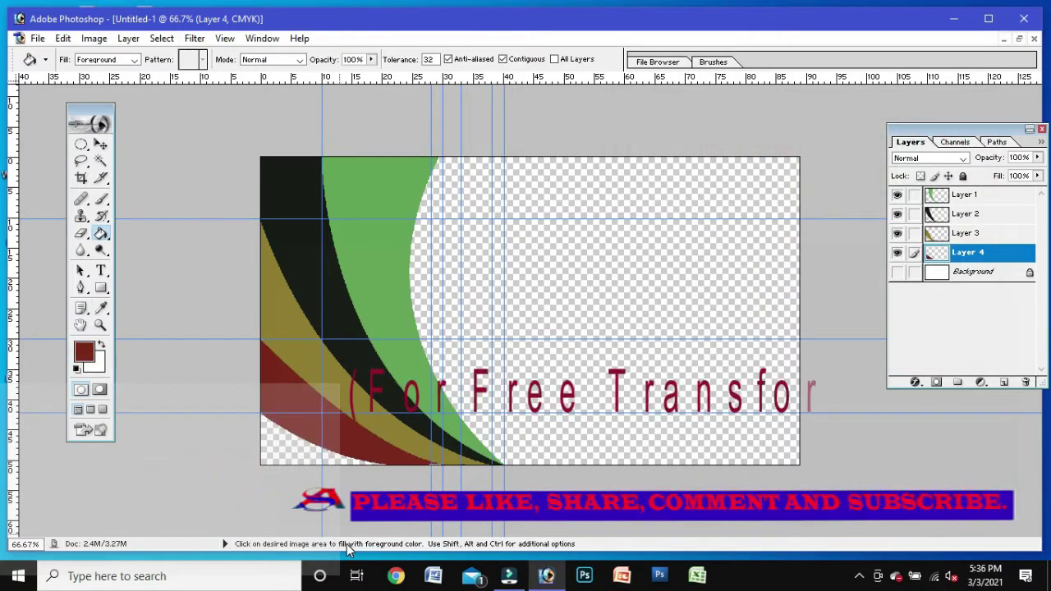
{"action": "key", "text": "ctrl+t"}
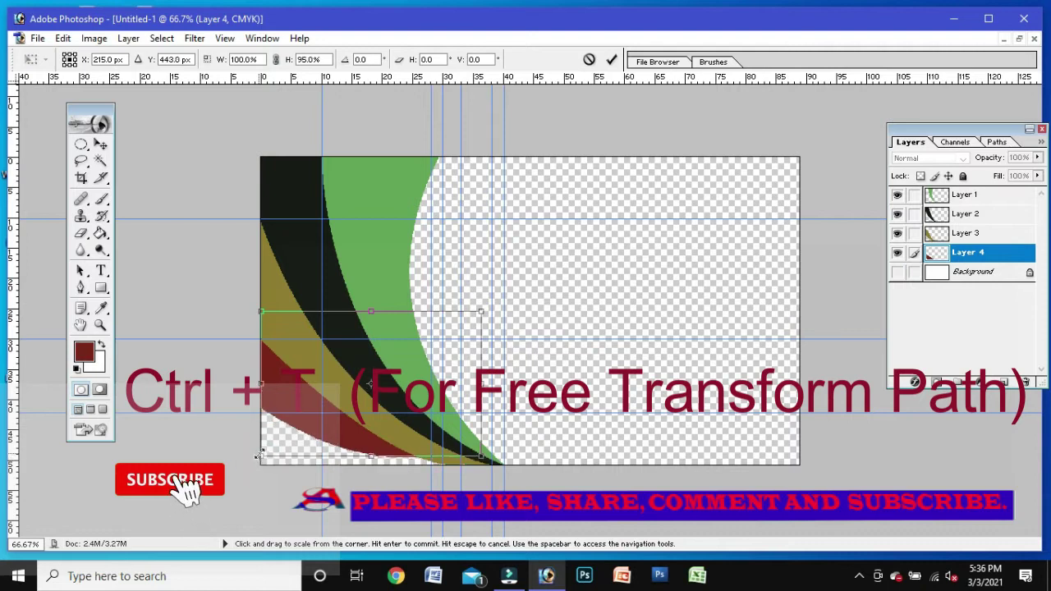
Step: Scale and Ctrl-distort the maroon band so it sweeps along the bottom edge, then apply it
{"action": "left_click_drag", "start_coordinate": [259, 454], "coordinate": [266, 447]}
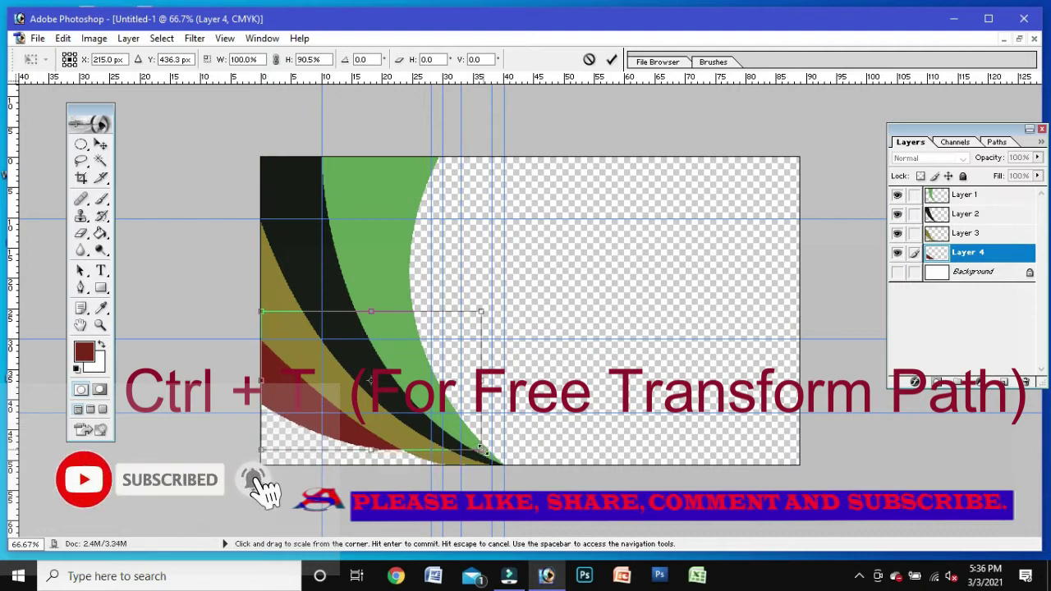
{"action": "left_click_drag", "start_coordinate": [485, 451], "coordinate": [513, 465]}
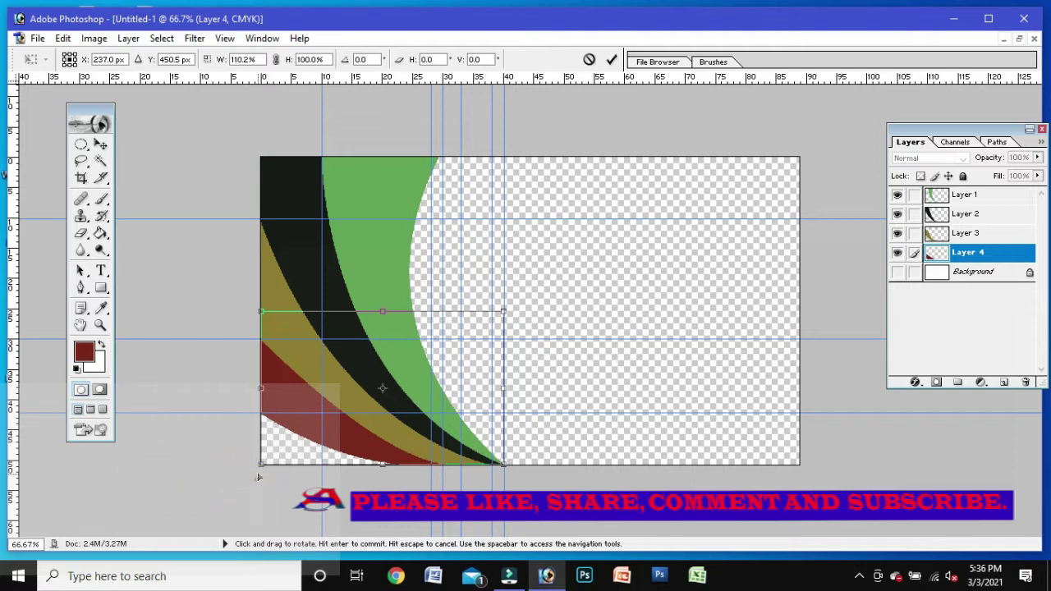
{"action": "left_click_drag", "start_coordinate": [261, 465], "coordinate": [259, 451]}
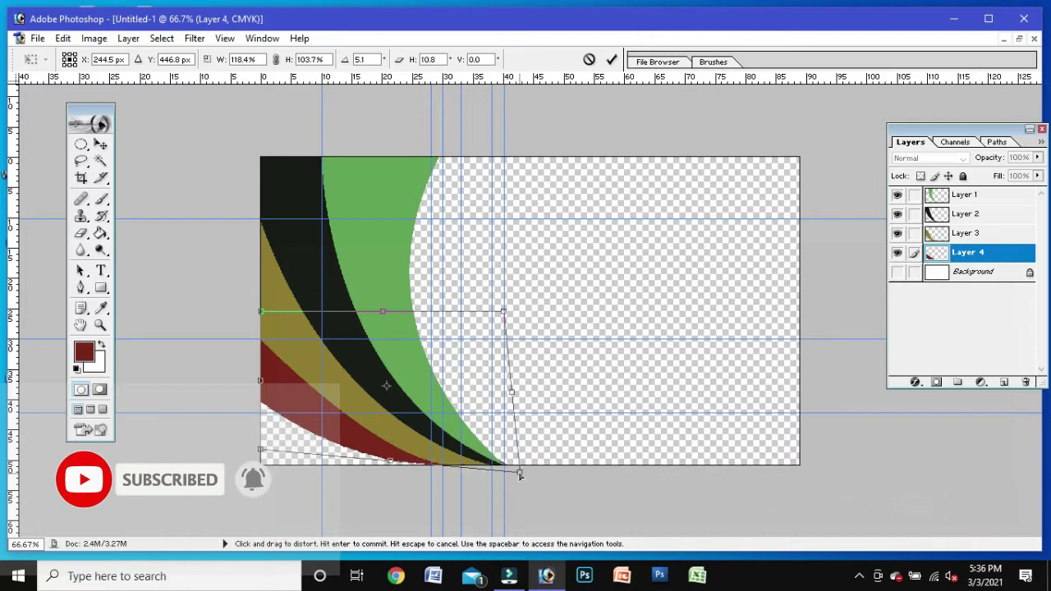
{"action": "key", "text": "Return"}
{"action": "key", "text": "g"}
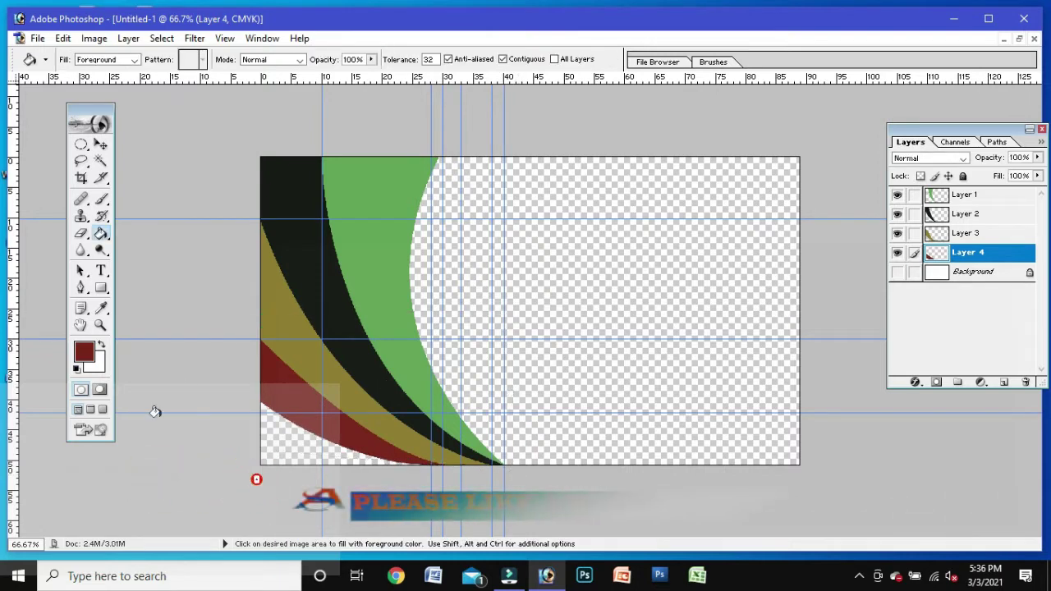
Step: Create new Layer 5 above the Background and hide the Background
{"action": "left_click", "coordinate": [81, 290]}
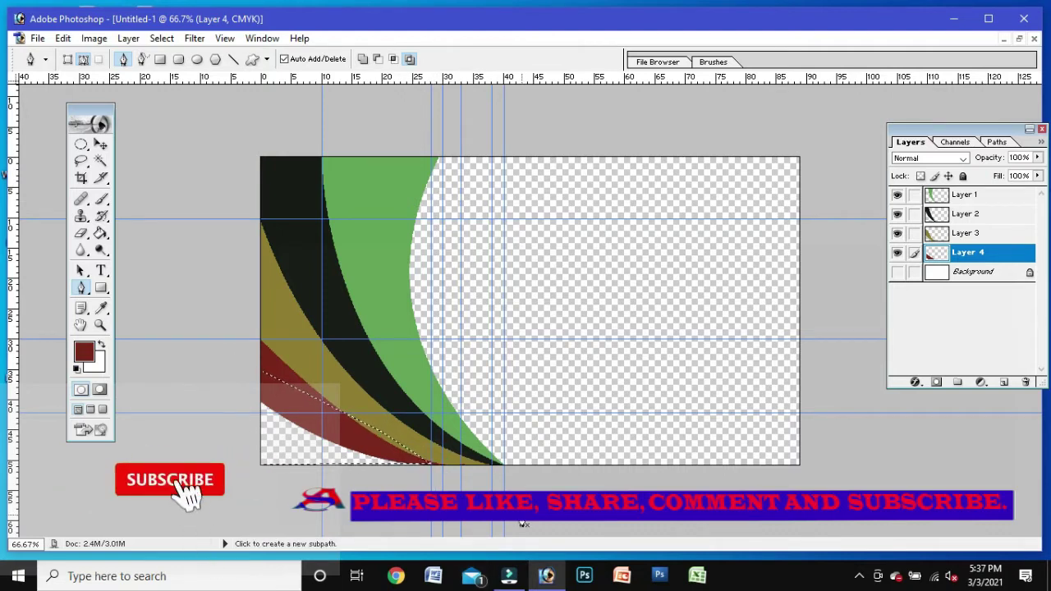
{"action": "left_click", "coordinate": [990, 274]}
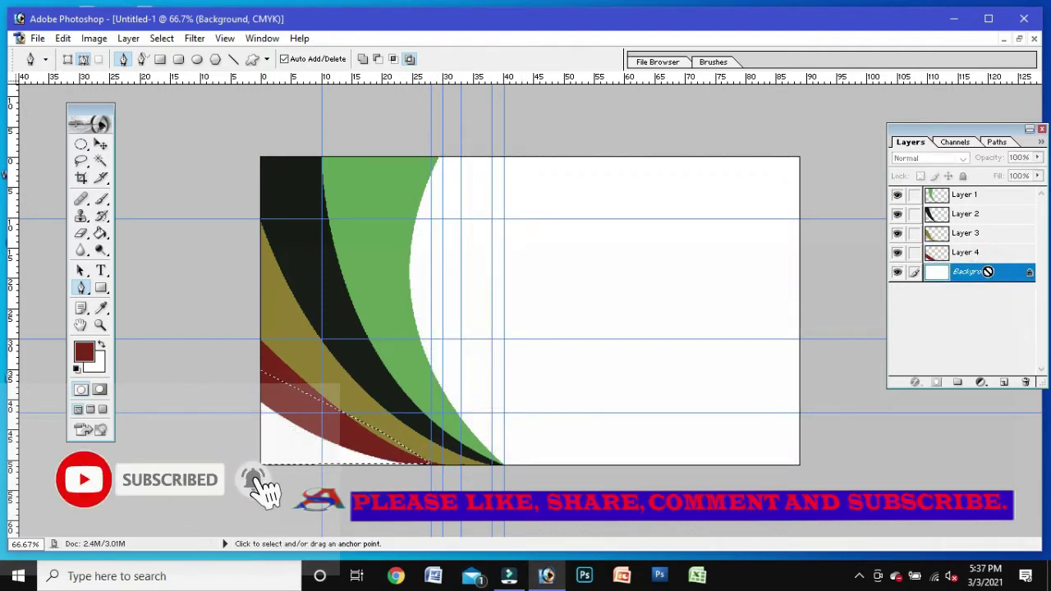
{"action": "key", "text": "ctrl+shift+alt+n"}
{"action": "left_click", "coordinate": [897, 291]}
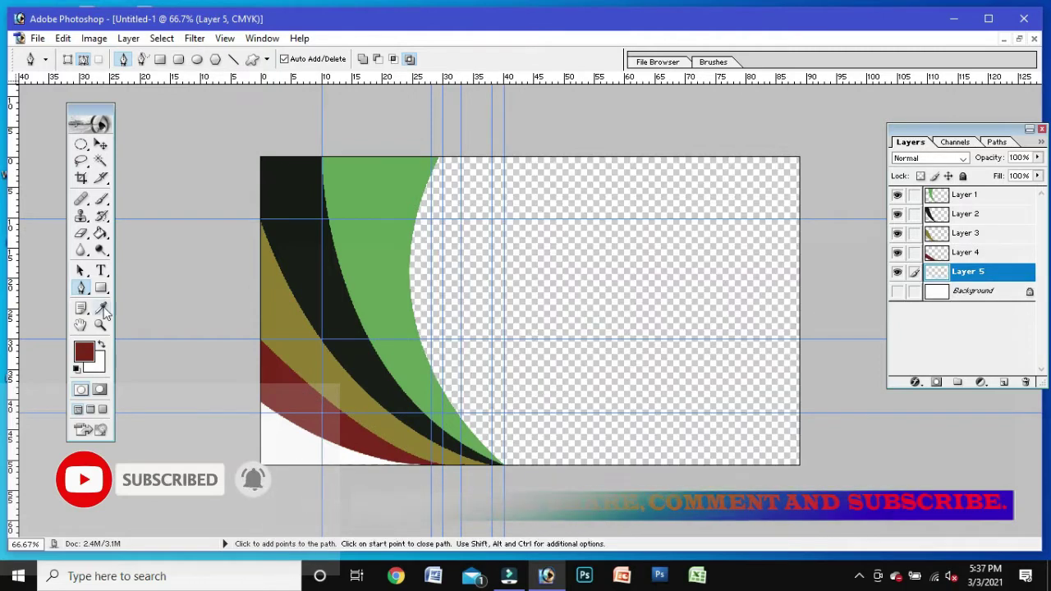
Step: Fill the bottom-left corner on Layer 5 with dark purple and adjust it with Free Transform
{"action": "left_click", "coordinate": [101, 234]}
{"action": "left_click", "coordinate": [84, 351]}
{"action": "left_click", "coordinate": [839, 319]}
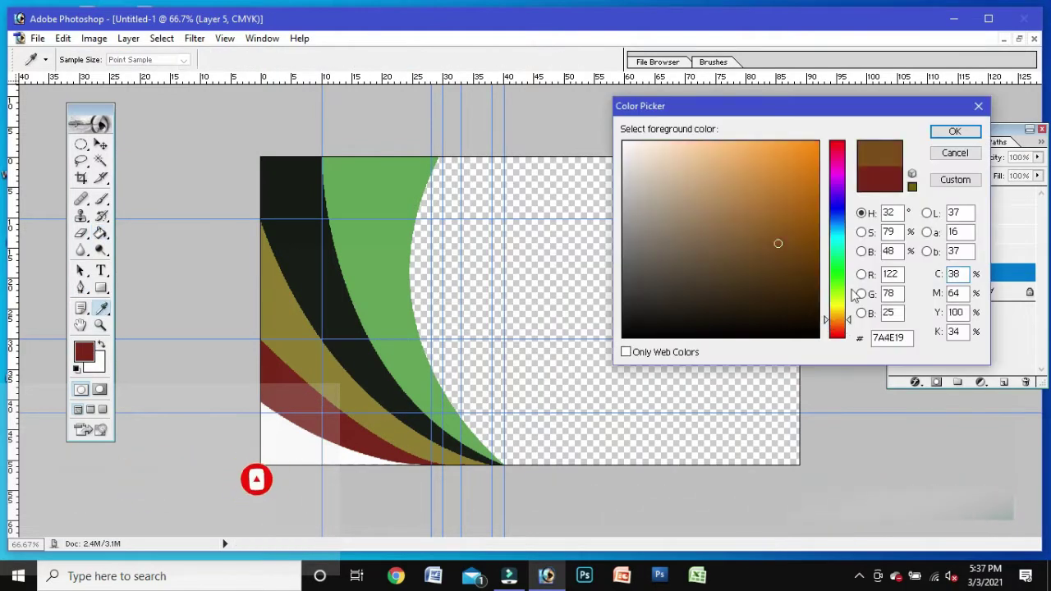
{"action": "left_click", "coordinate": [838, 205]}
{"action": "left_click", "coordinate": [952, 131]}
{"action": "left_click", "coordinate": [280, 435]}
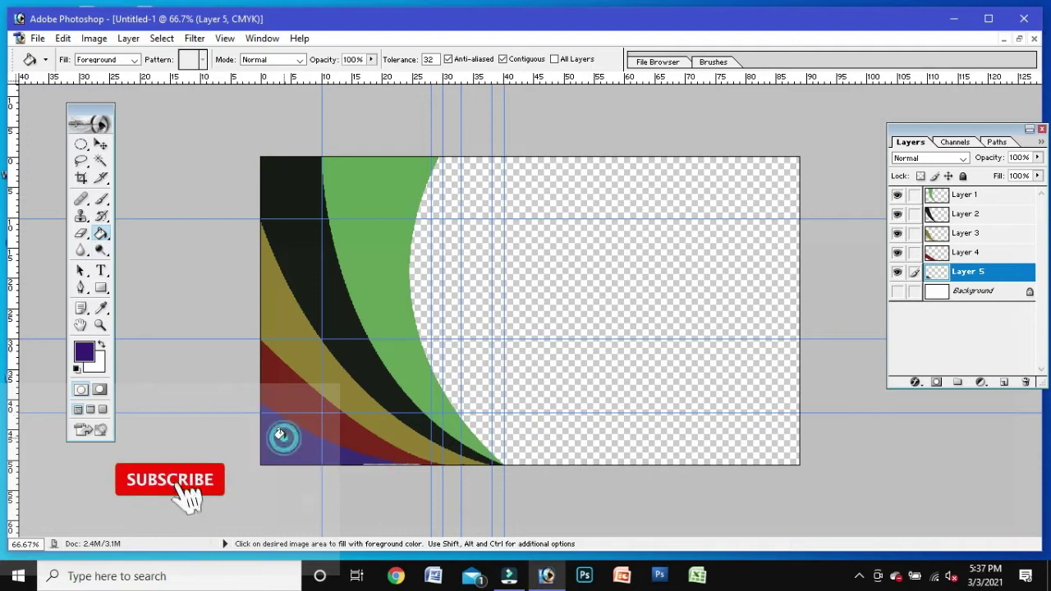
{"action": "key", "text": "ctrl+t"}
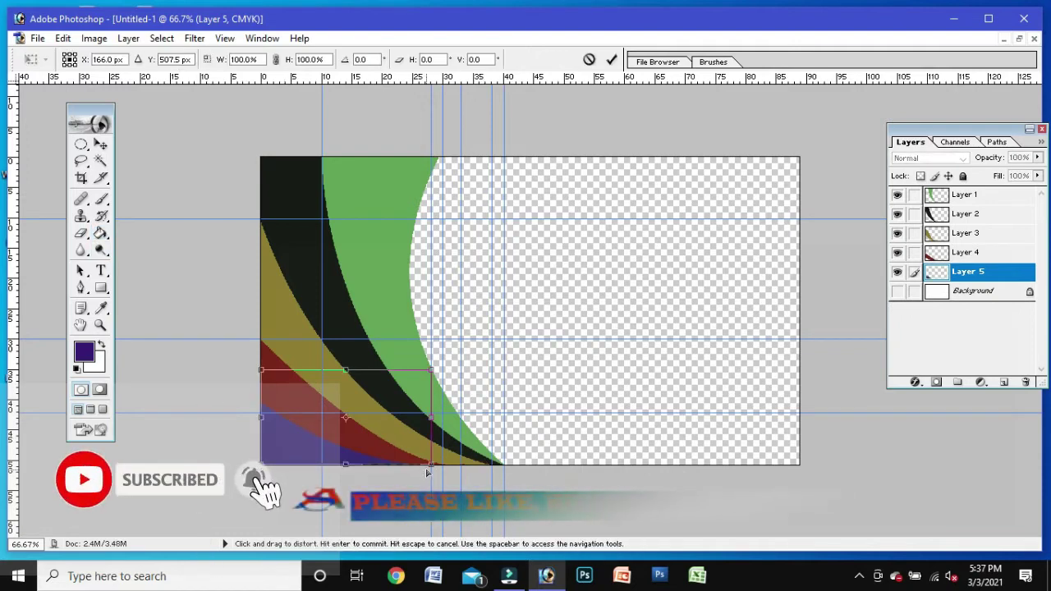
{"action": "key", "text": "Return"}
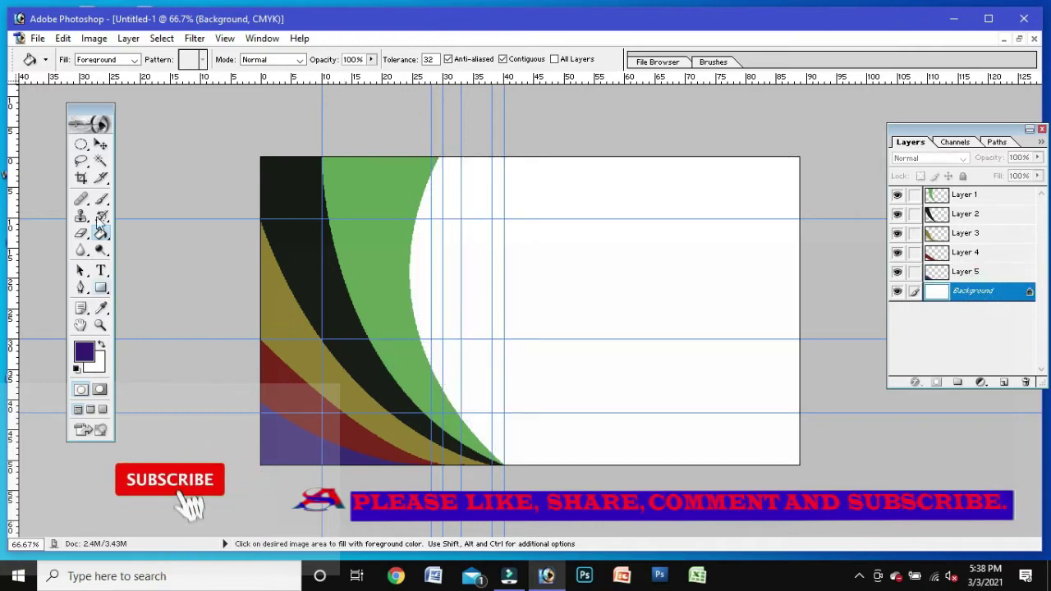
Step: Open Layer 1's Blending Options and enable a Gradient Overlay for editing
{"action": "left_click", "coordinate": [84, 352]}
{"action": "left_click", "coordinate": [956, 153]}
{"action": "key", "text": "g"}
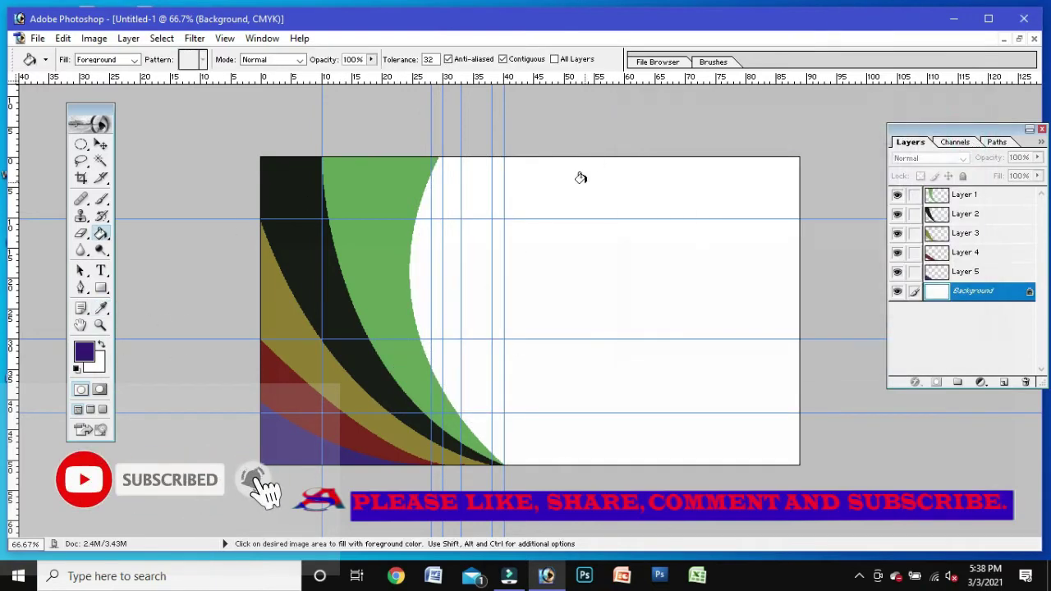
{"action": "right_click", "coordinate": [974, 192]}
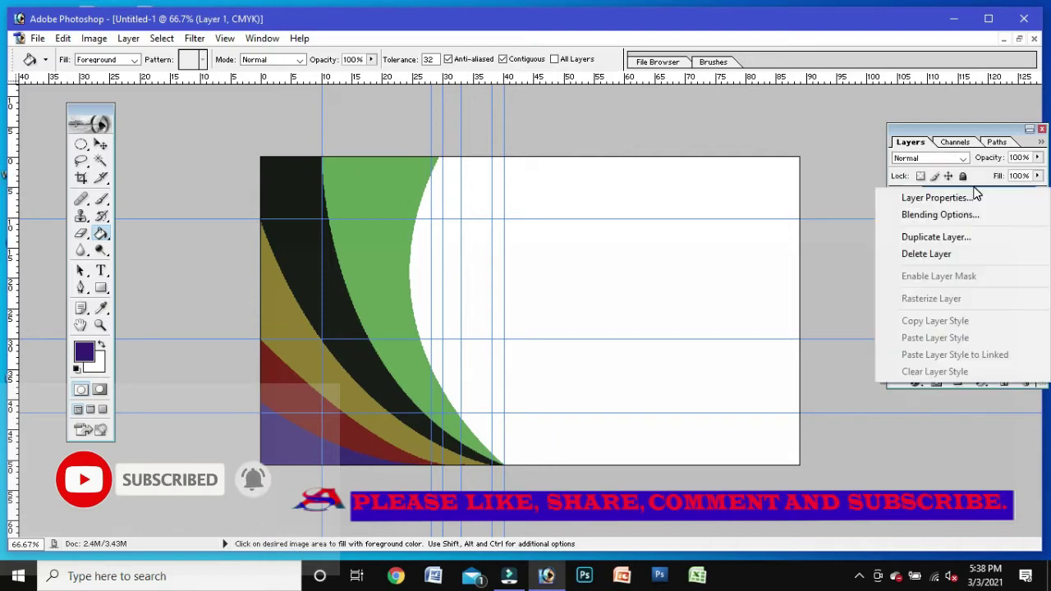
{"action": "left_click", "coordinate": [967, 218]}
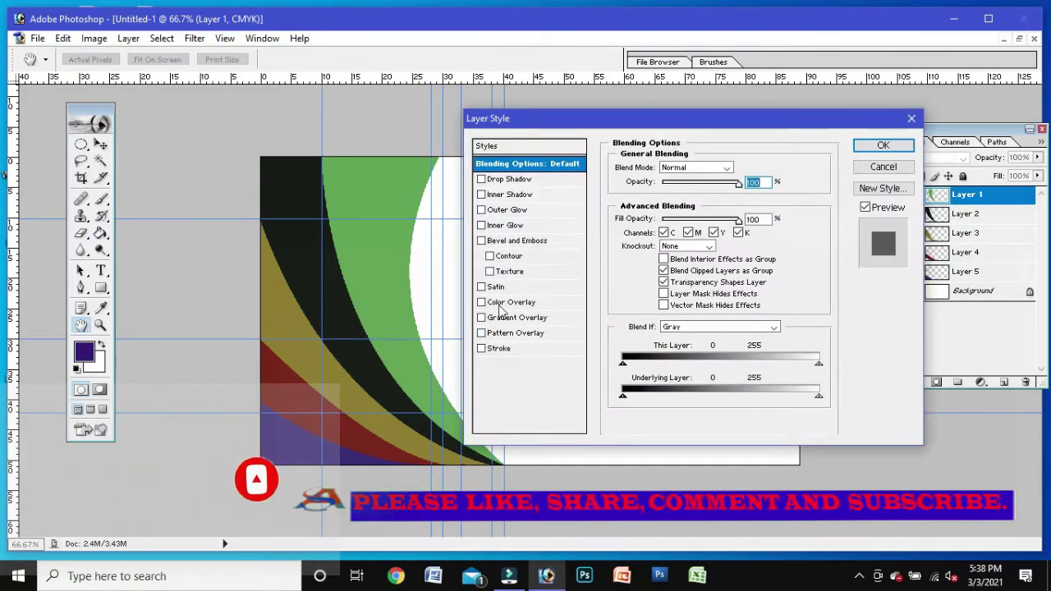
{"action": "left_click", "coordinate": [517, 317]}
{"action": "left_click", "coordinate": [715, 207]}
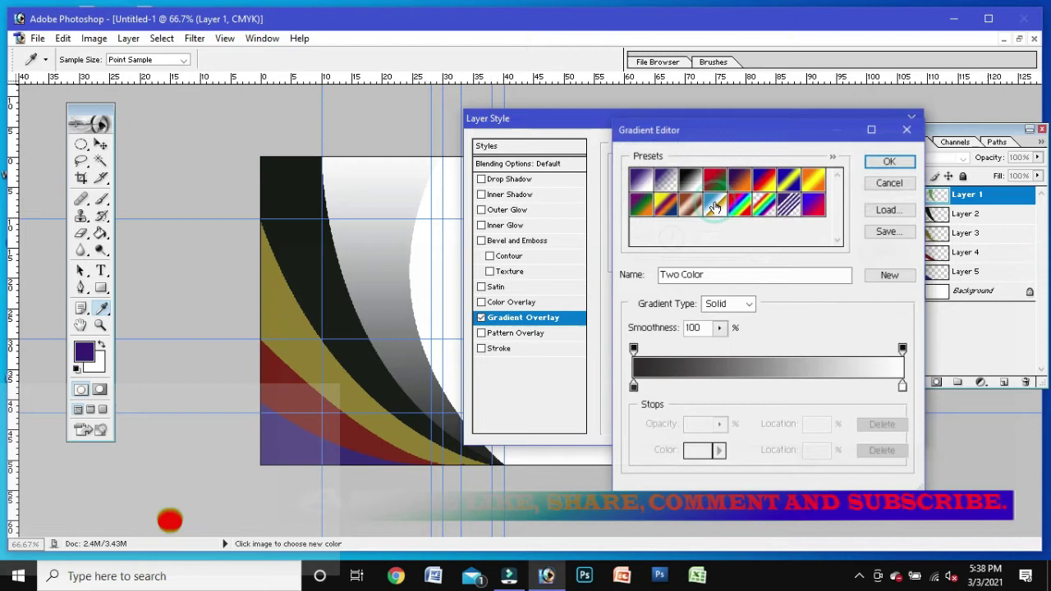
Step: Set the gradient's start stop to deep purple and its end stop to light violet
{"action": "left_click", "coordinate": [633, 386]}
{"action": "left_click", "coordinate": [698, 450]}
{"action": "left_click", "coordinate": [840, 200]}
{"action": "left_click_drag", "start_coordinate": [796, 230], "coordinate": [808, 224]}
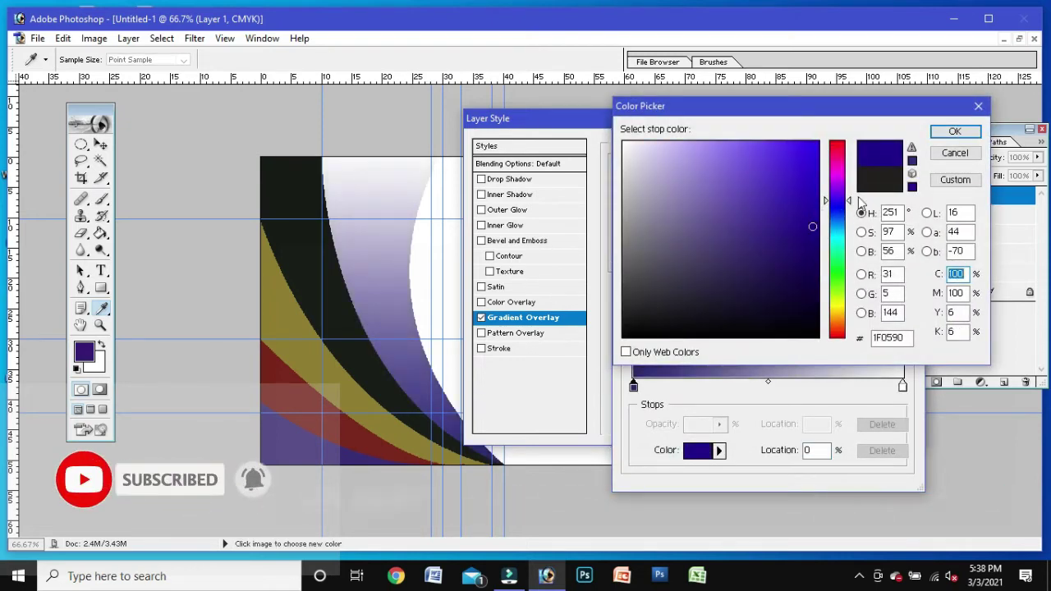
{"action": "left_click", "coordinate": [955, 133]}
{"action": "left_click", "coordinate": [902, 386]}
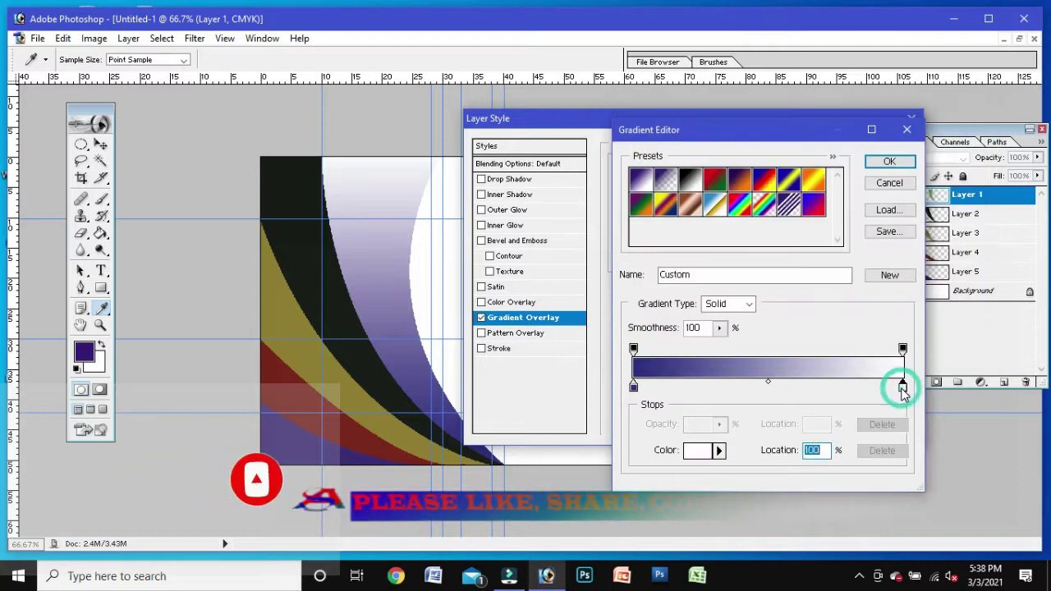
{"action": "left_click", "coordinate": [702, 450]}
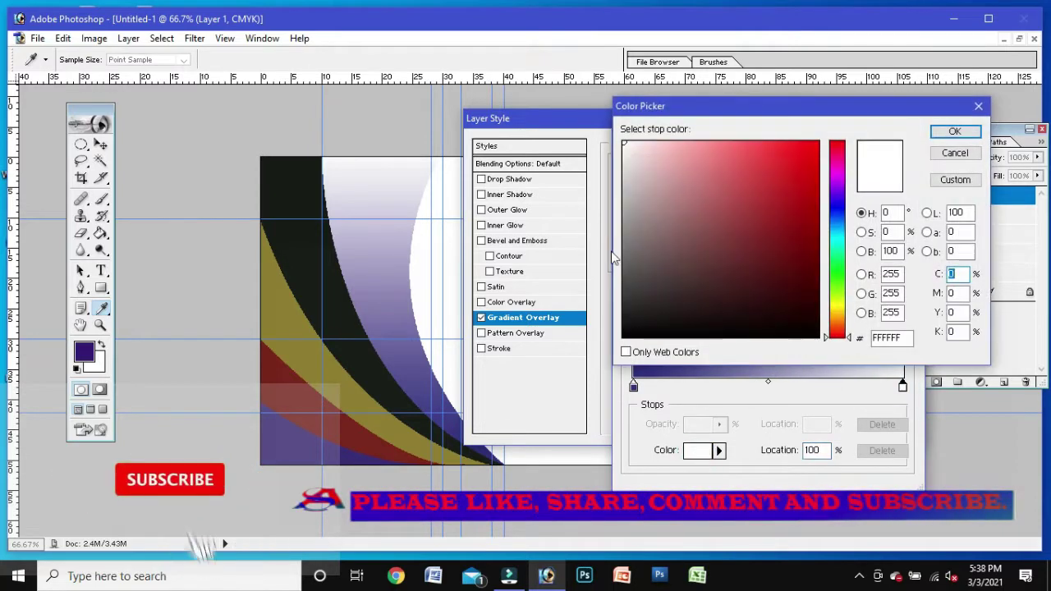
{"action": "left_click", "coordinate": [839, 202]}
{"action": "left_click", "coordinate": [741, 212]}
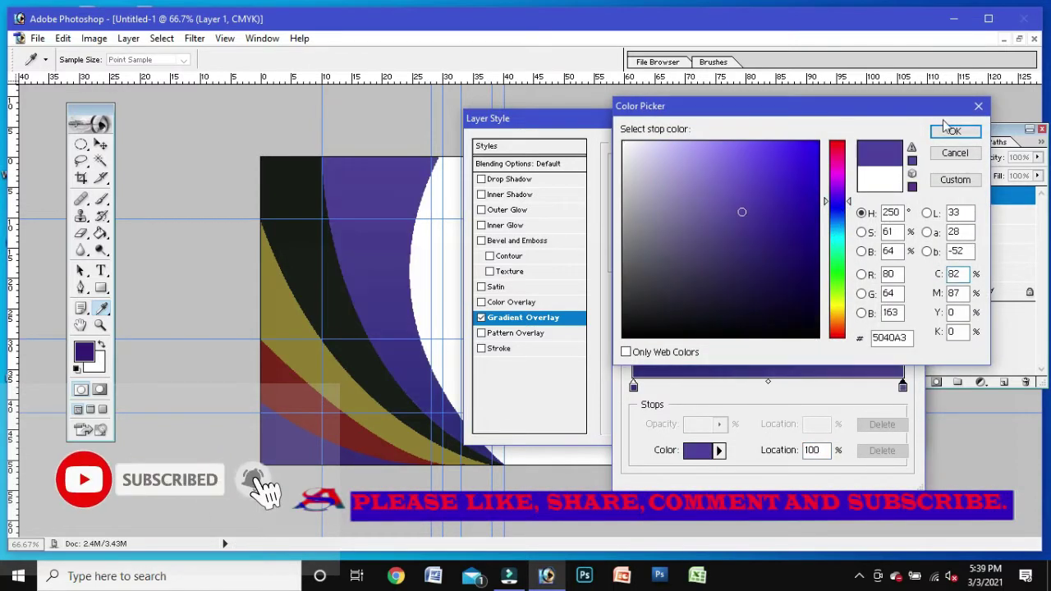
{"action": "left_click_drag", "start_coordinate": [663, 208], "coordinate": [715, 179]}
{"action": "left_click", "coordinate": [955, 131]}
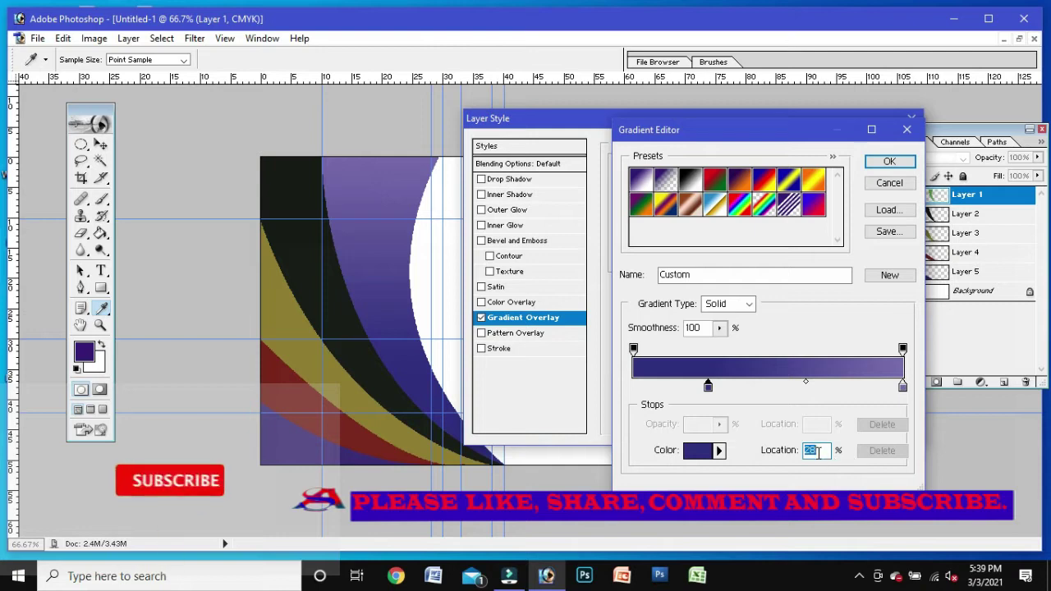
Step: Rearrange the gradient's colour stops to about 27% and 46% to lighten the blend
{"action": "type", "text": "41"}
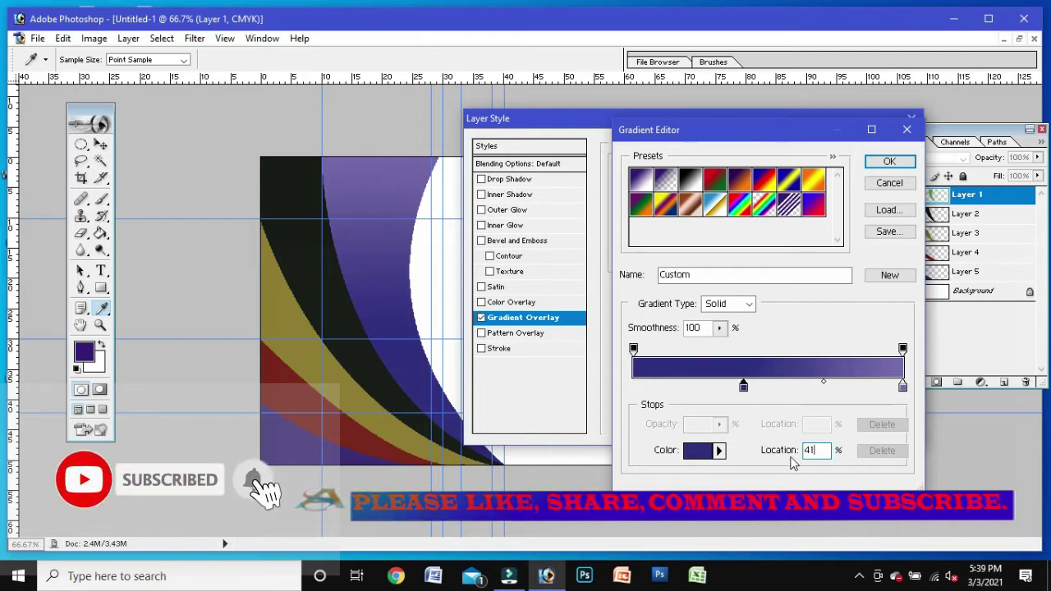
{"action": "double_click", "coordinate": [902, 385]}
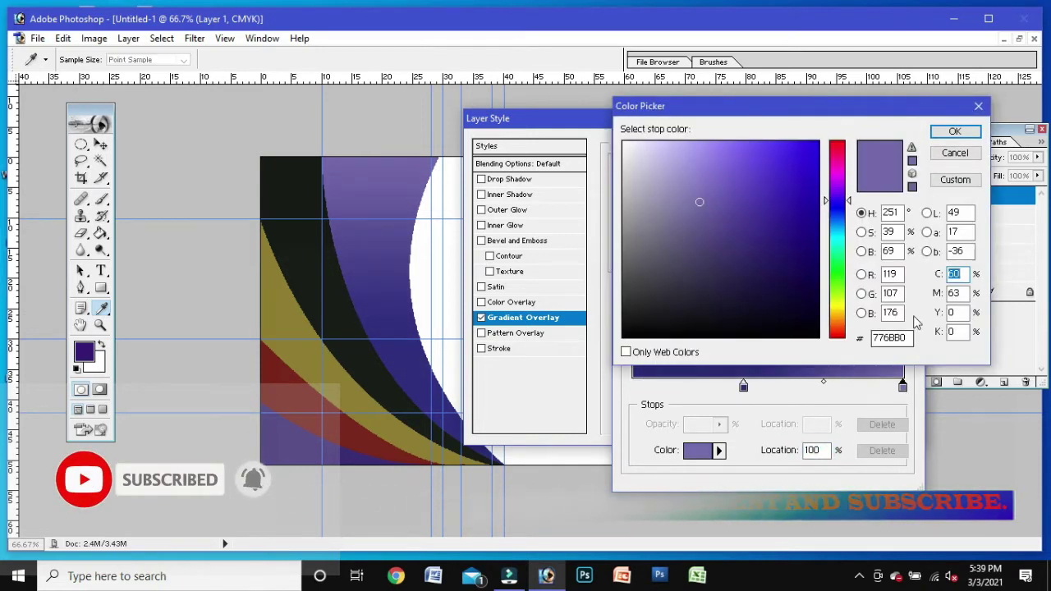
{"action": "key", "text": "Return"}
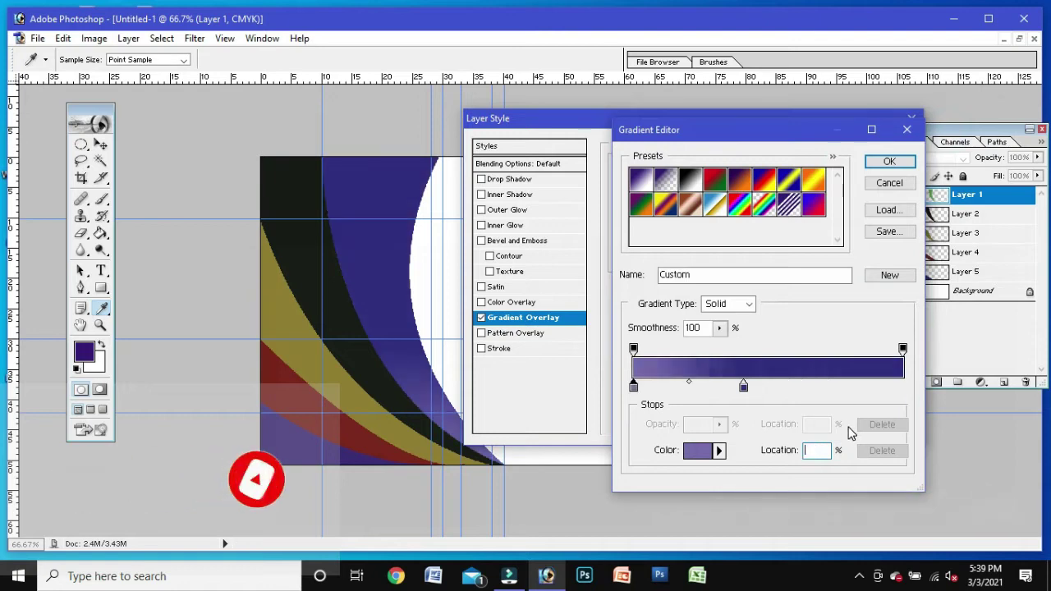
{"action": "left_click_drag", "start_coordinate": [633, 385], "coordinate": [864, 385]}
{"action": "left_click_drag", "start_coordinate": [633, 385], "coordinate": [706, 385]}
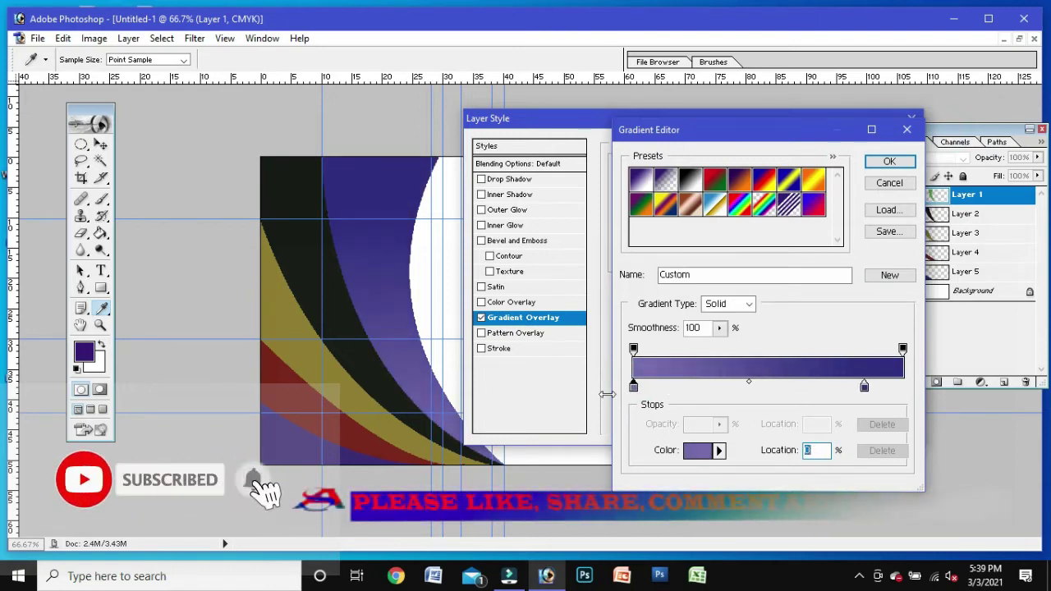
{"action": "left_click_drag", "start_coordinate": [864, 385], "coordinate": [633, 386]}
{"action": "left_click_drag", "start_coordinate": [706, 386], "coordinate": [851, 386]}
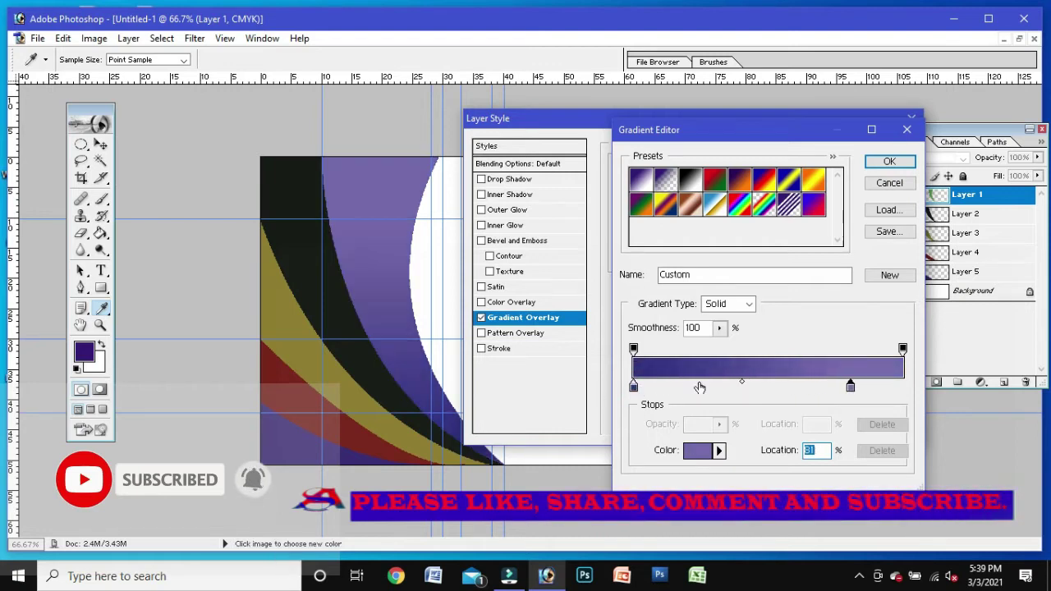
{"action": "left_click_drag", "start_coordinate": [715, 386], "coordinate": [735, 386]}
{"action": "left_click", "coordinate": [848, 386]}
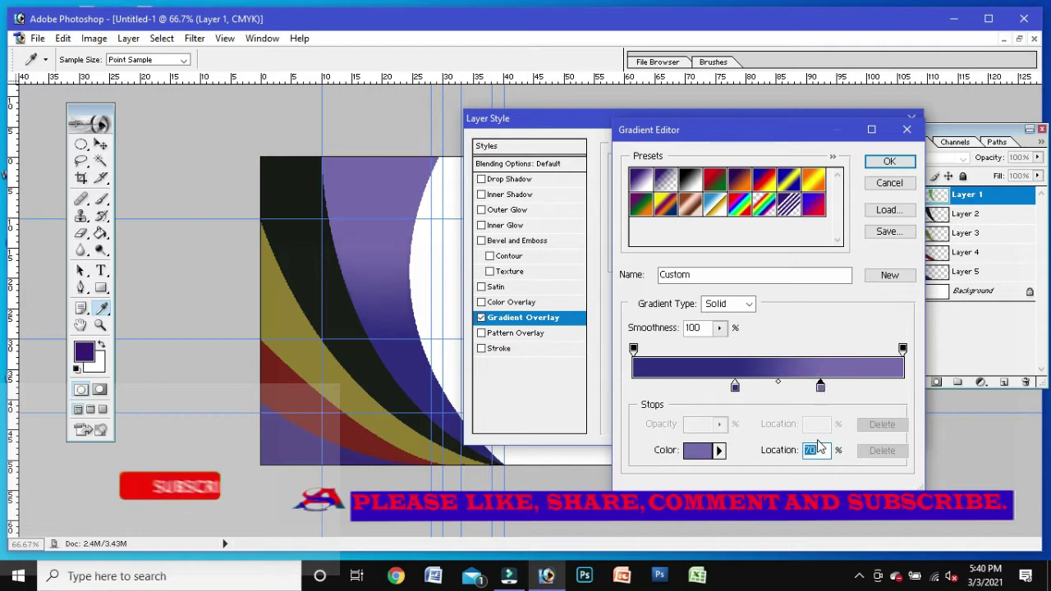
{"action": "type", "text": "0"}
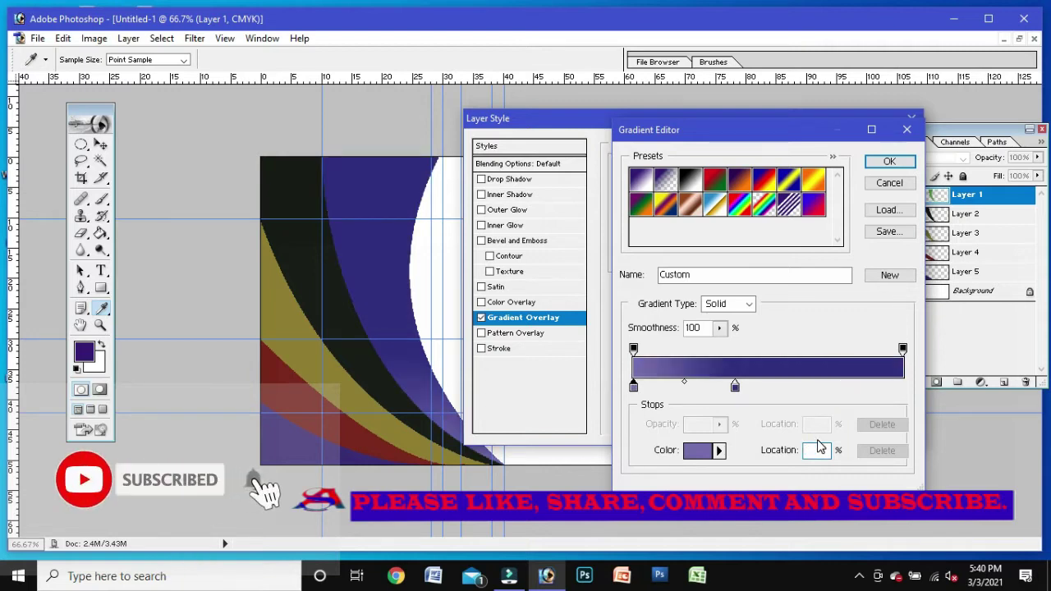
{"action": "type", "text": "63"}
{"action": "type", "text": "41"}
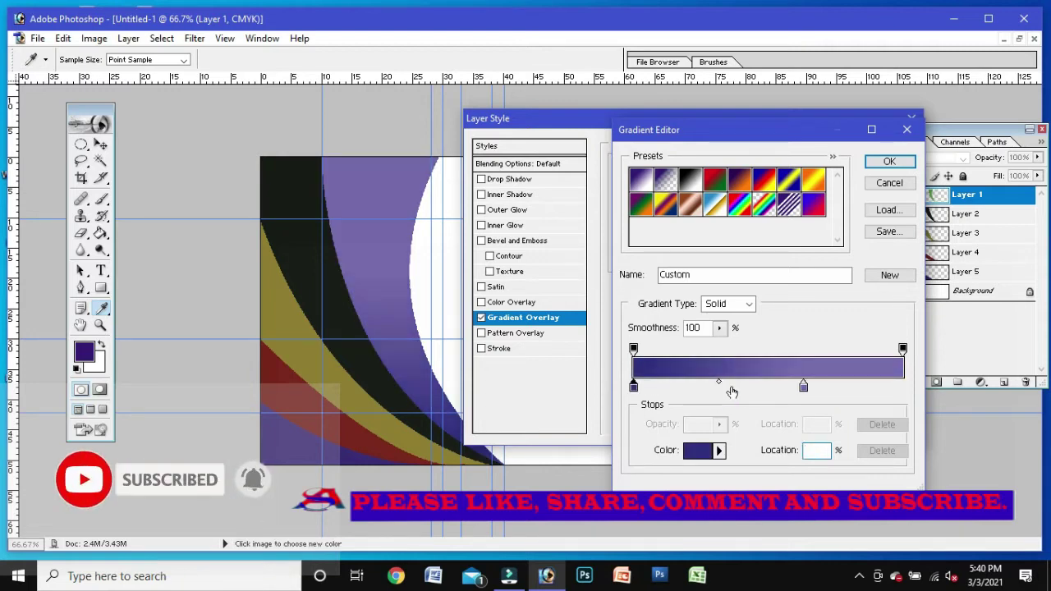
Step: Accept the purple gradient and apply the Gradient Overlay to Layer 1
{"action": "left_click", "coordinate": [886, 161]}
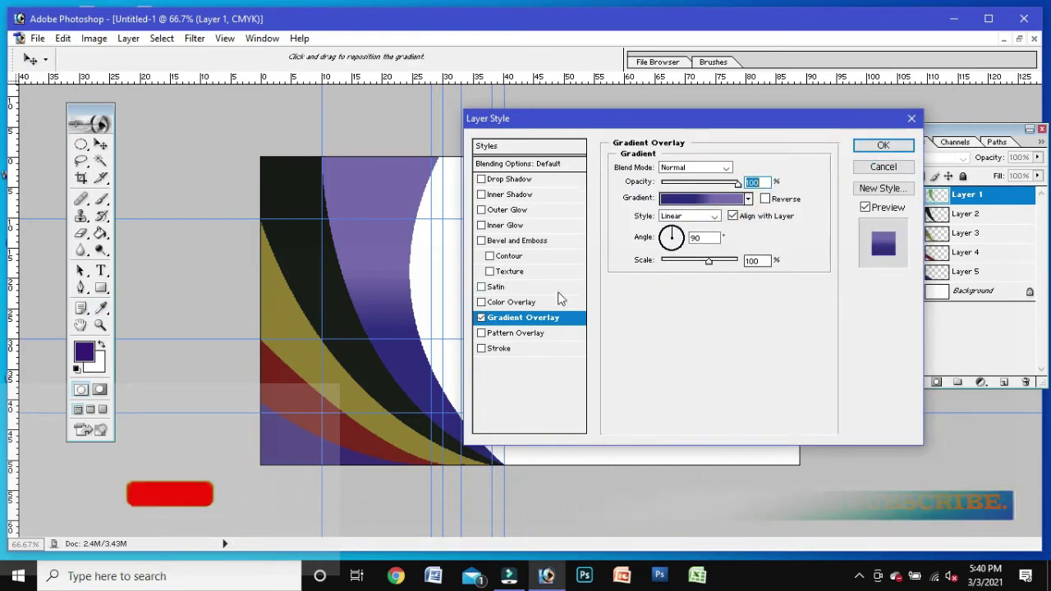
{"action": "left_click", "coordinate": [883, 149]}
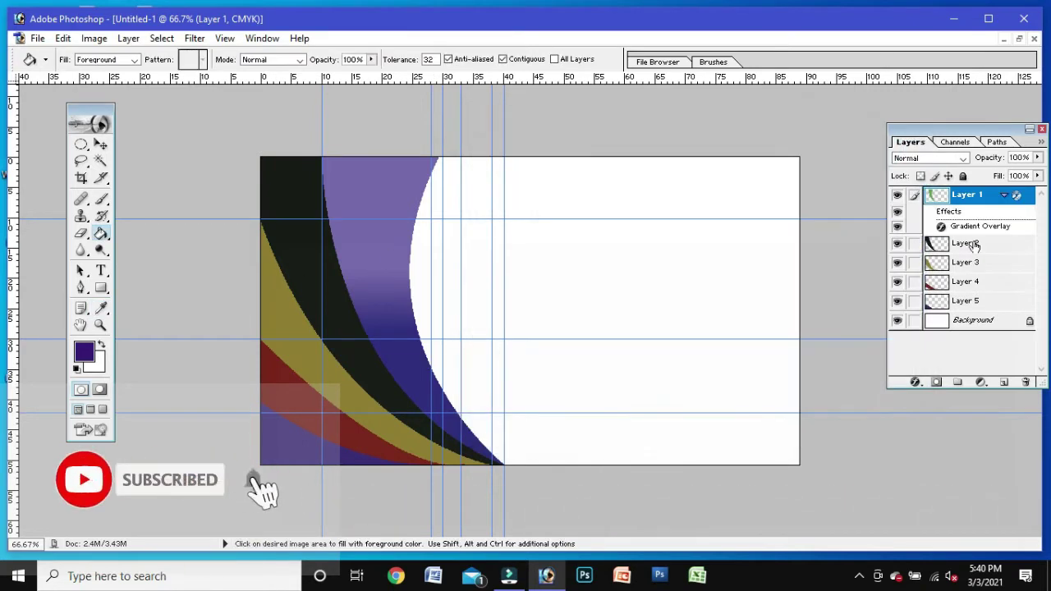
{"action": "left_click", "coordinate": [974, 245]}
Step: Add a Gradient Overlay to Layer 2 with a start stop of violet sampled from the purple swoosh
{"action": "right_click", "coordinate": [974, 245]}
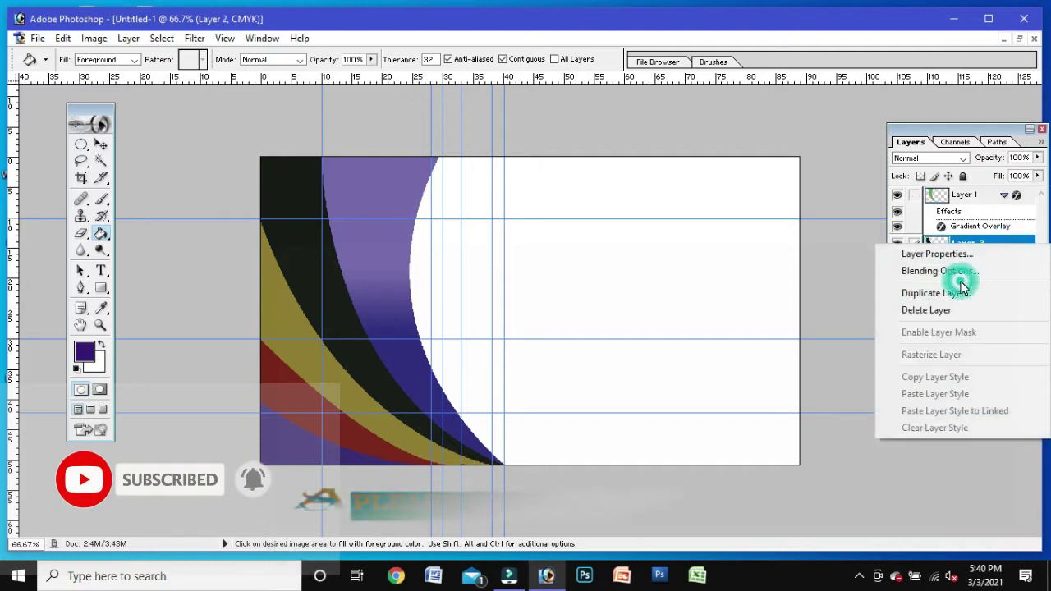
{"action": "left_click", "coordinate": [941, 271]}
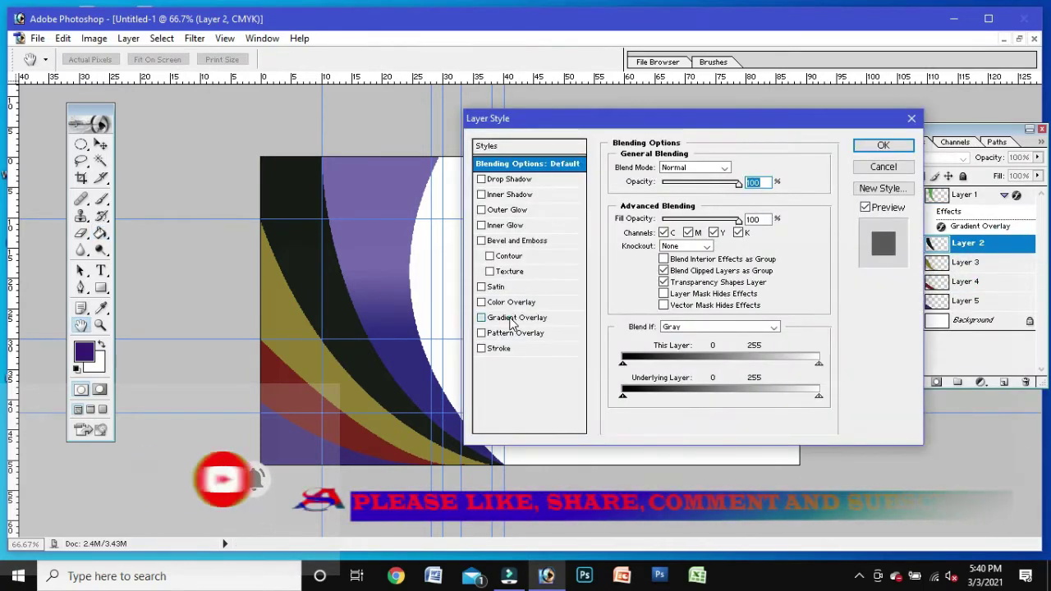
{"action": "left_click", "coordinate": [502, 318]}
{"action": "left_click", "coordinate": [703, 200]}
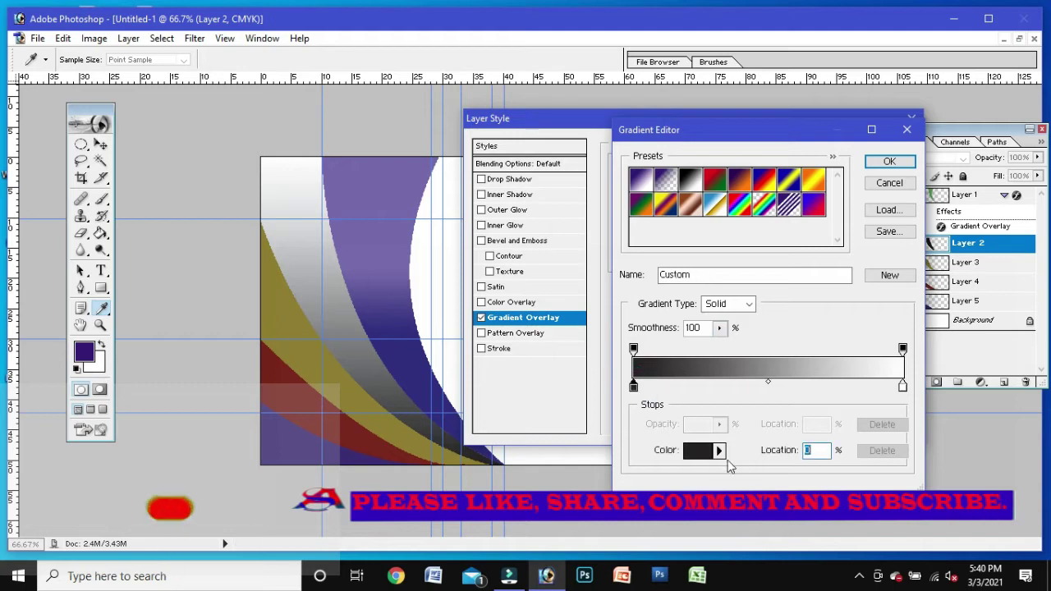
{"action": "left_click", "coordinate": [696, 453]}
{"action": "left_click", "coordinate": [410, 170]}
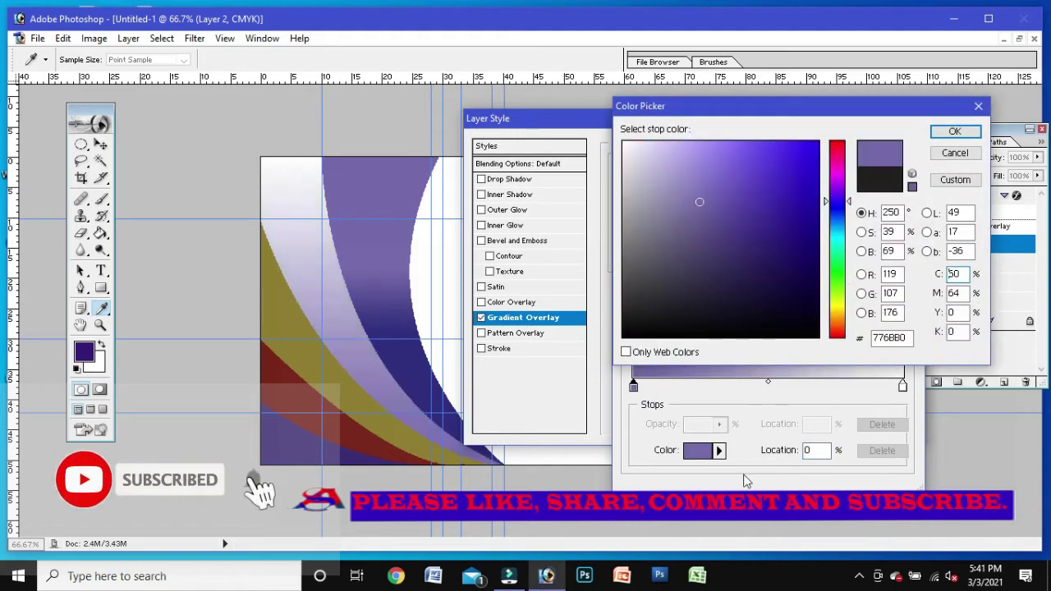
{"action": "left_click", "coordinate": [951, 132]}
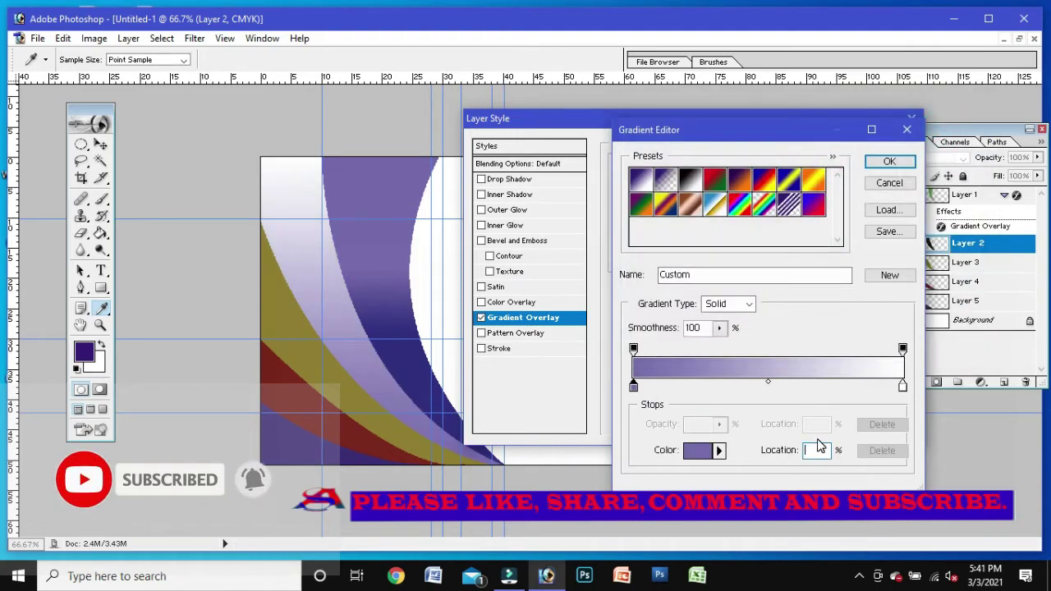
Step: Set the violet stop's location to about 41% and remove the stray opacity and colour stops
{"action": "type", "text": "42"}
{"action": "key", "text": "BackSpace"}
{"action": "type", "text": "1"}
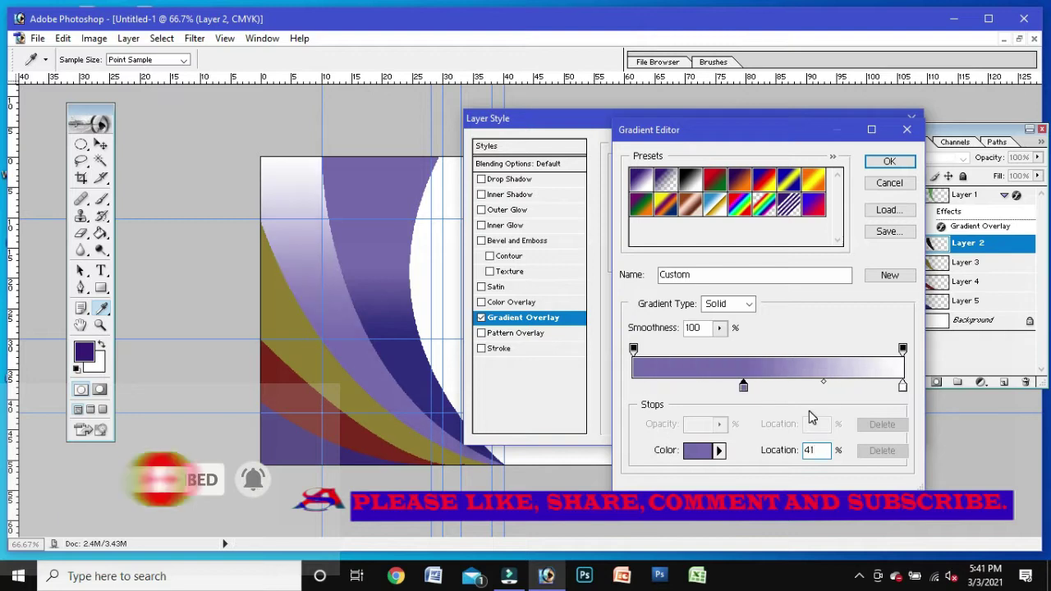
{"action": "type", "text": "0"}
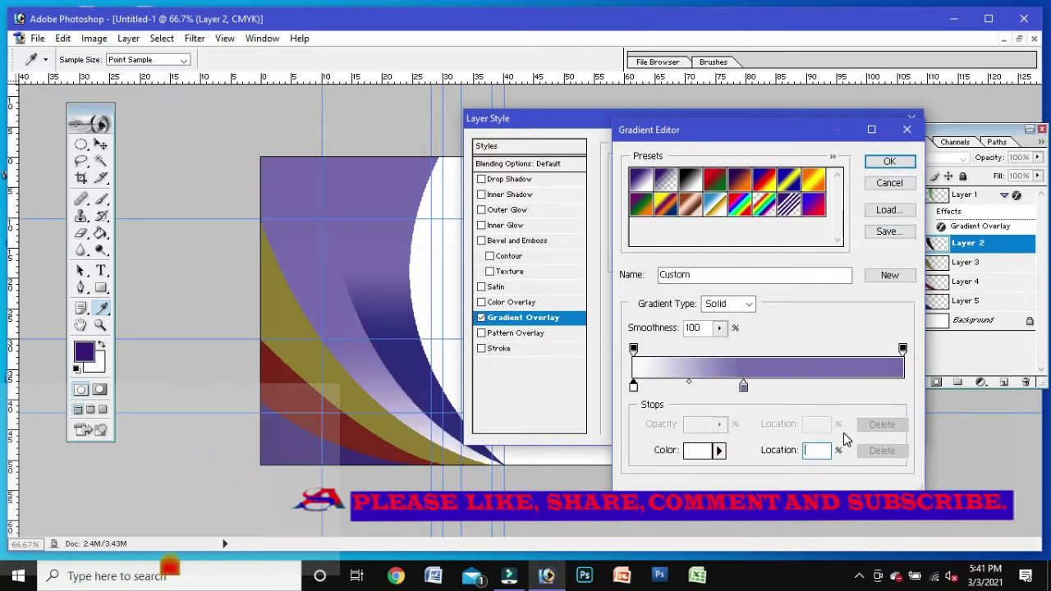
{"action": "left_click", "coordinate": [671, 350]}
{"action": "left_click_drag", "start_coordinate": [672, 351], "coordinate": [674, 398]}
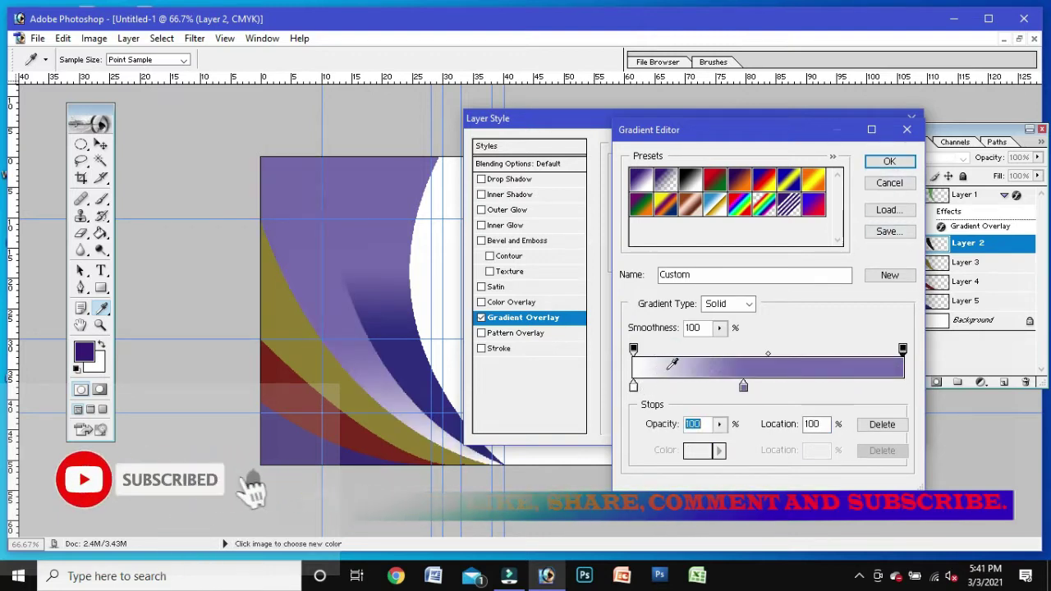
{"action": "left_click", "coordinate": [748, 389]}
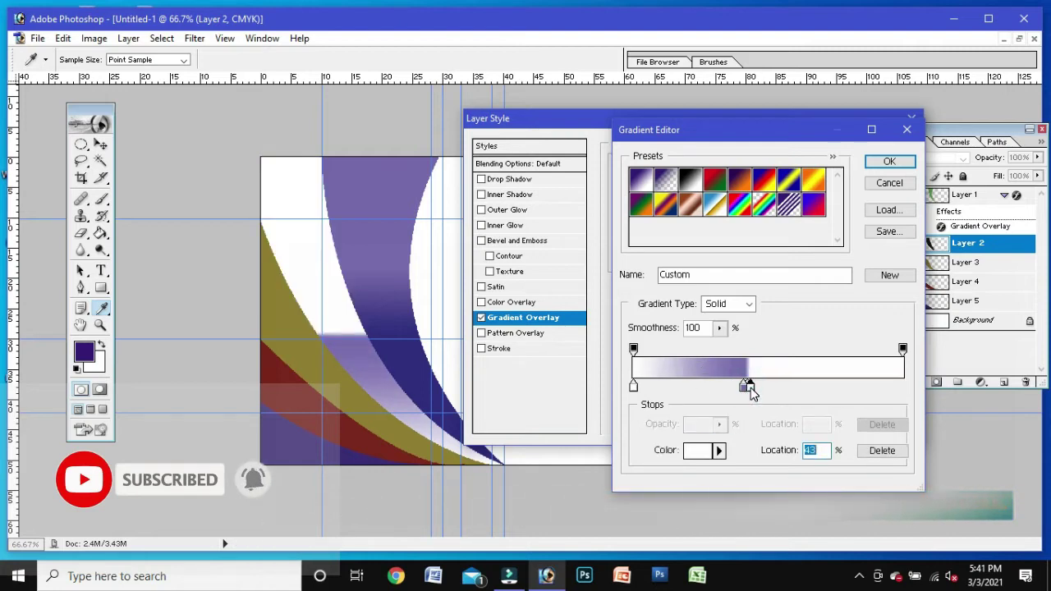
{"action": "left_click_drag", "start_coordinate": [747, 388], "coordinate": [739, 423]}
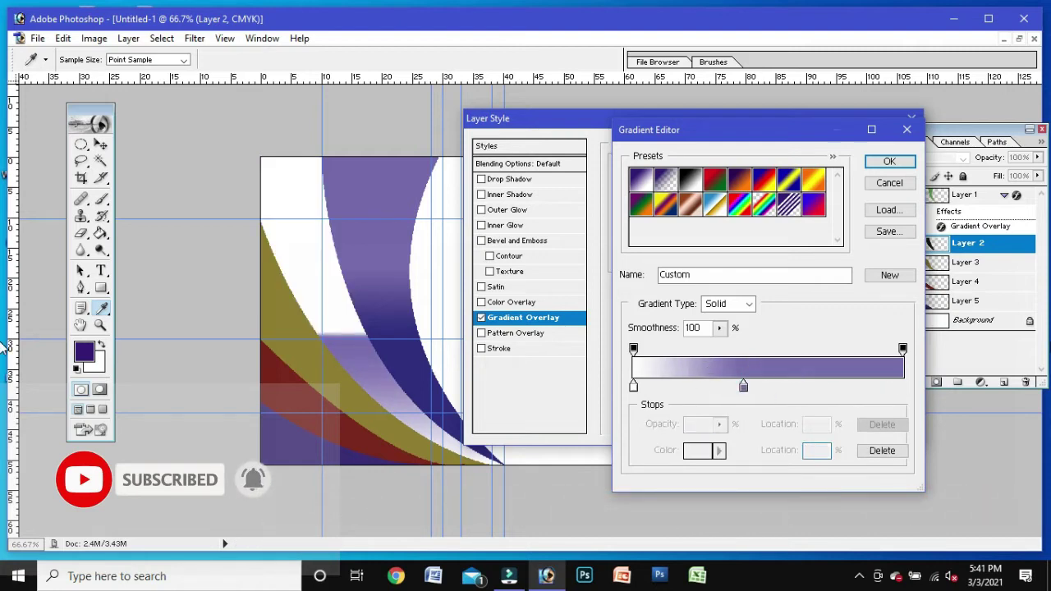
{"action": "left_click", "coordinate": [743, 386]}
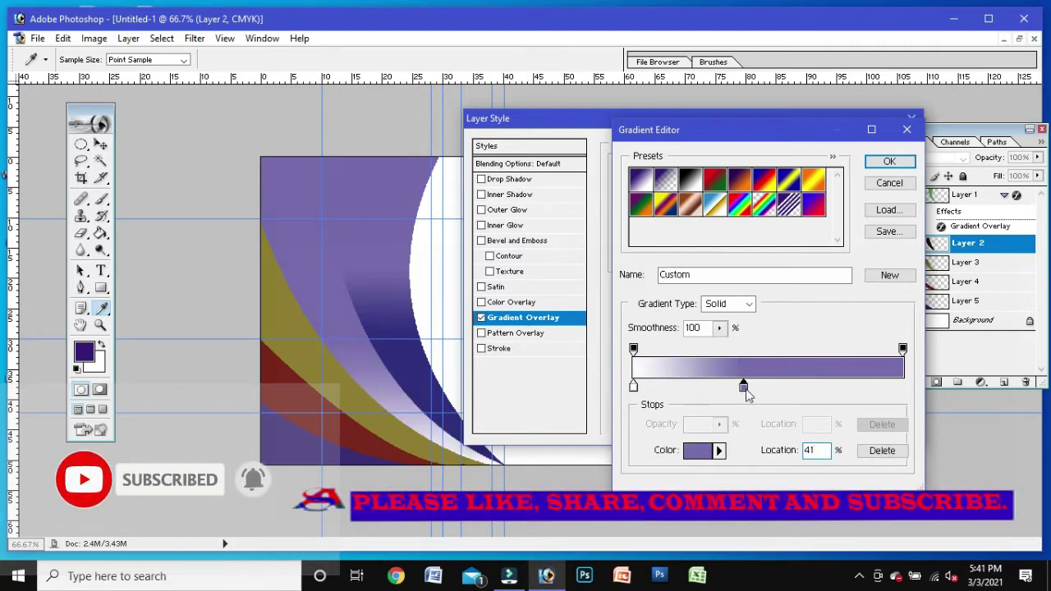
{"action": "key", "text": "BackSpace"}
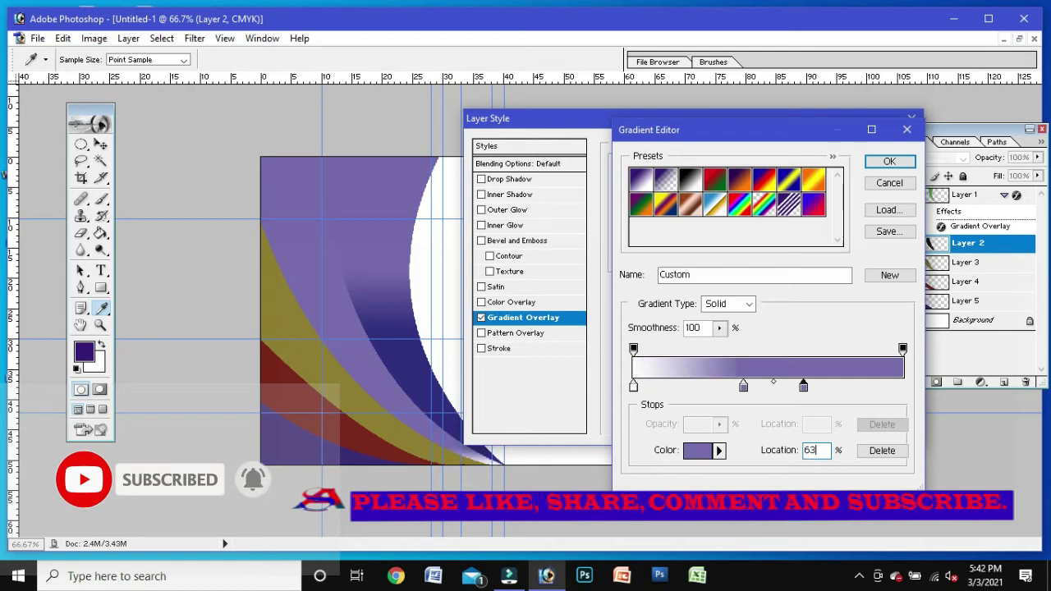
{"action": "double_click", "coordinate": [810, 451]}
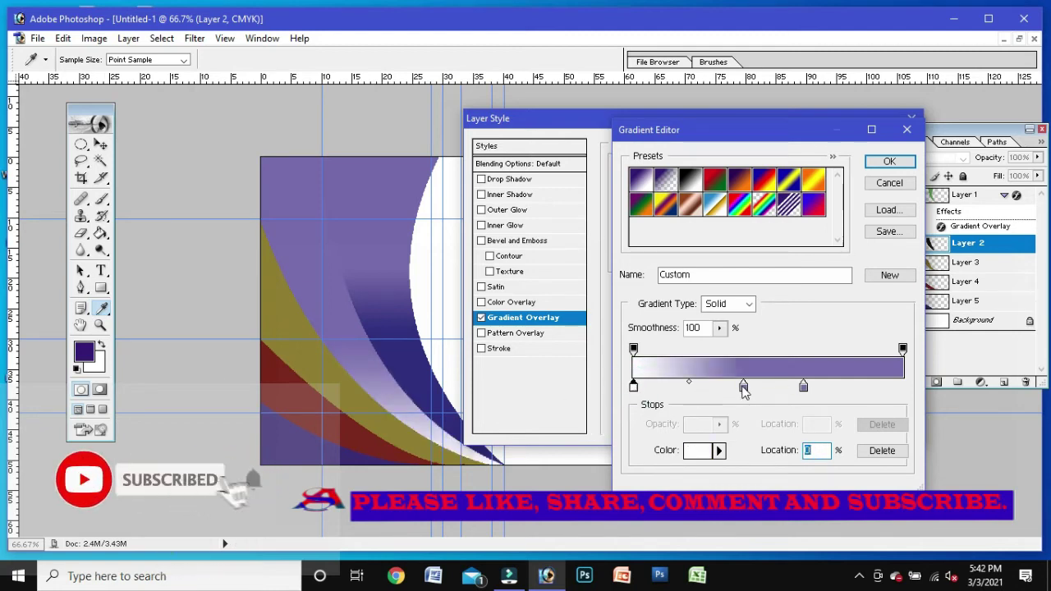
{"action": "left_click_drag", "start_coordinate": [744, 390], "coordinate": [706, 411]}
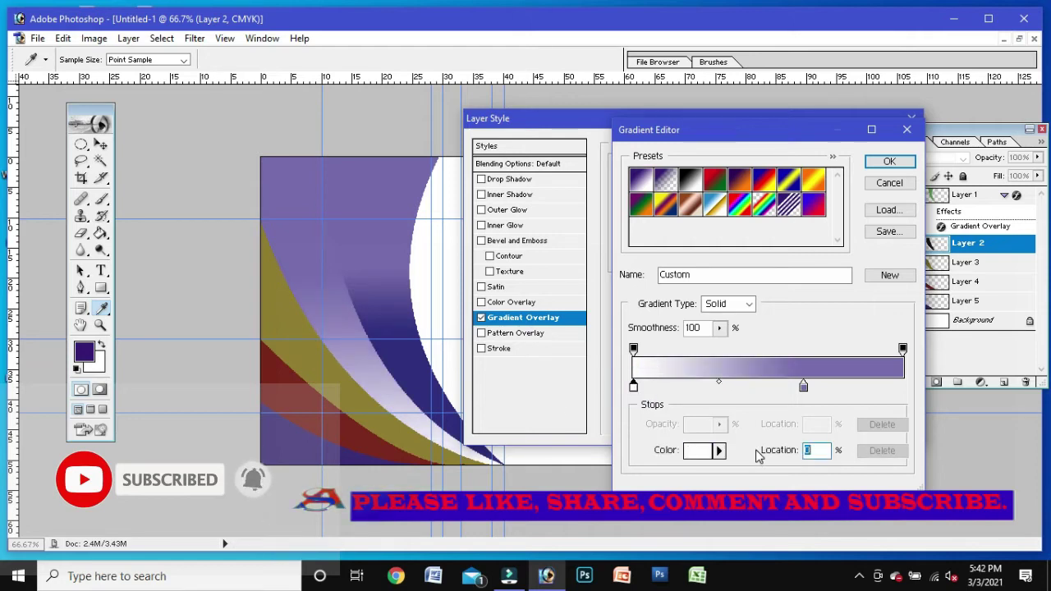
Step: Set the stops to sampled purple at 41% and dark navy, then apply the overlay at 100°
{"action": "left_click", "coordinate": [696, 451]}
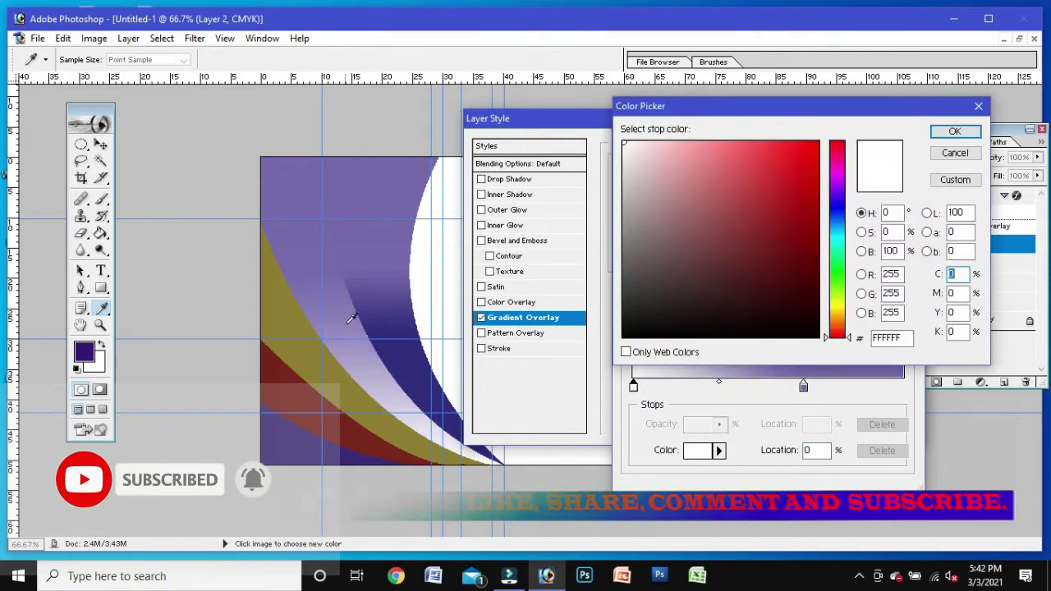
{"action": "left_click", "coordinate": [383, 203]}
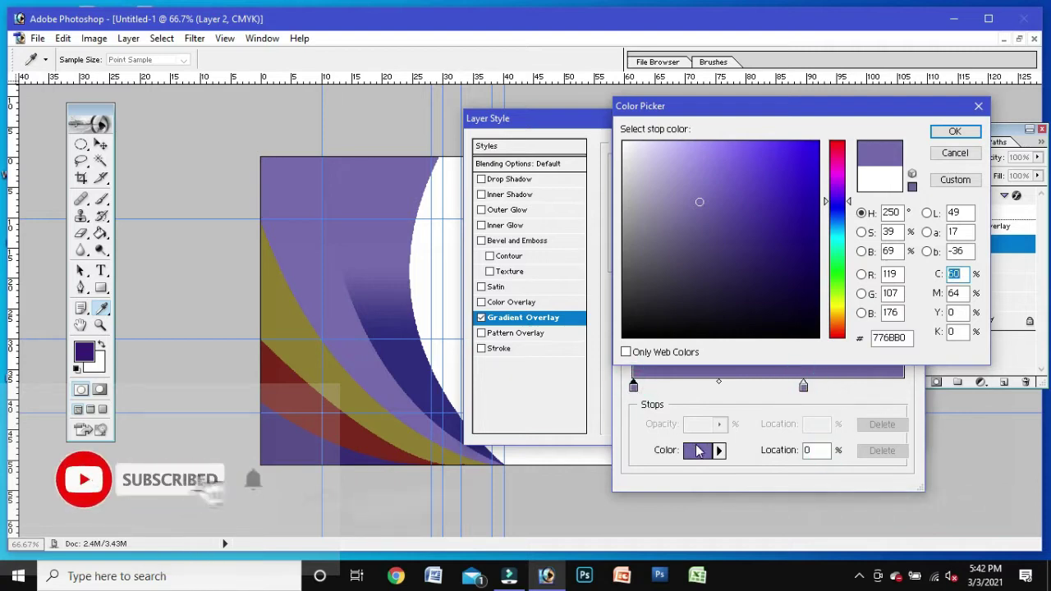
{"action": "left_click", "coordinate": [955, 132]}
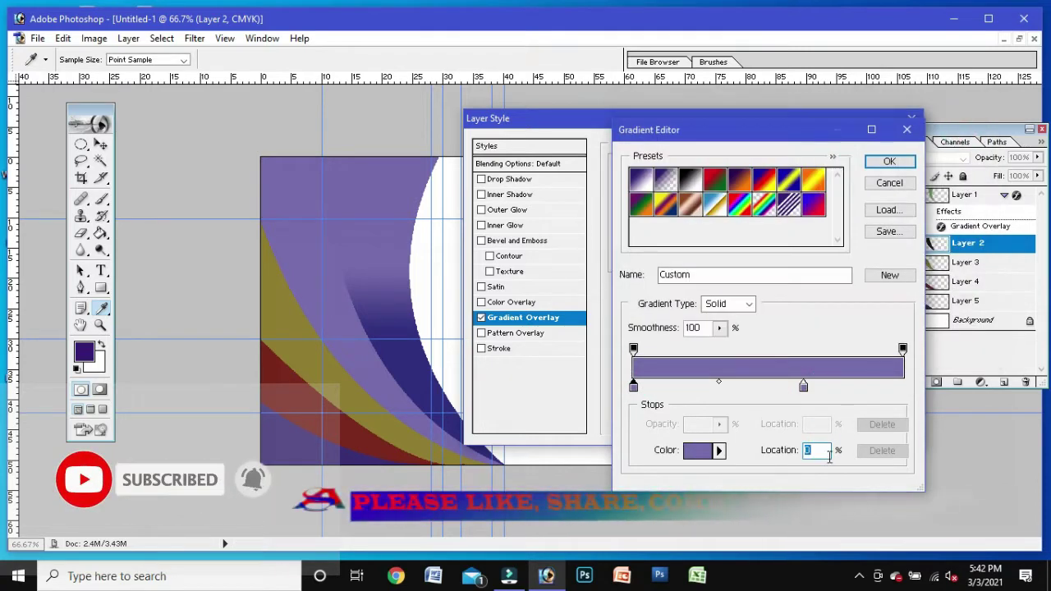
{"action": "type", "text": "41"}
{"action": "left_click", "coordinate": [803, 386]}
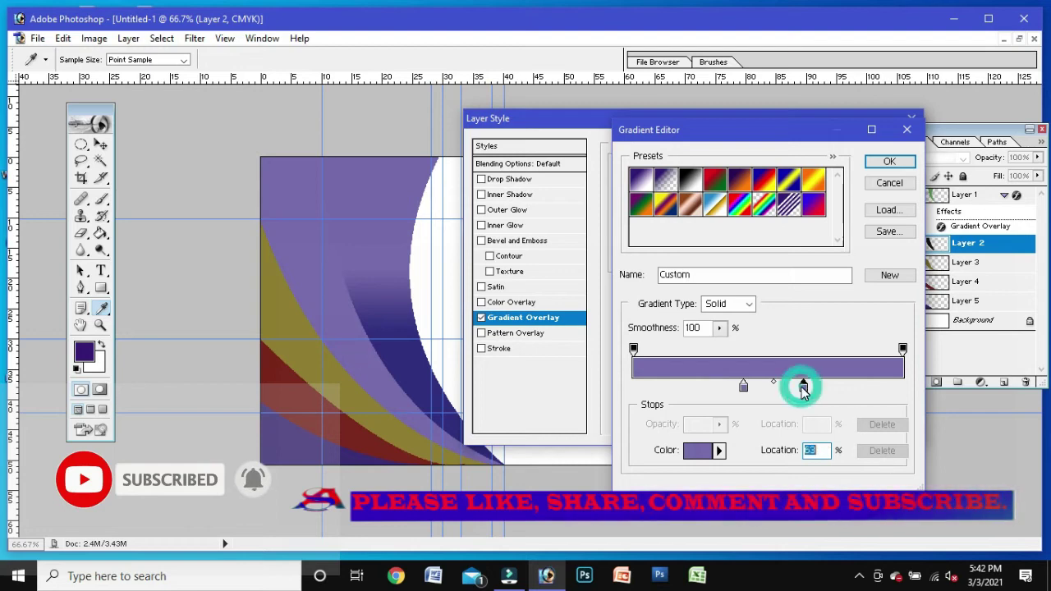
{"action": "left_click", "coordinate": [391, 355]}
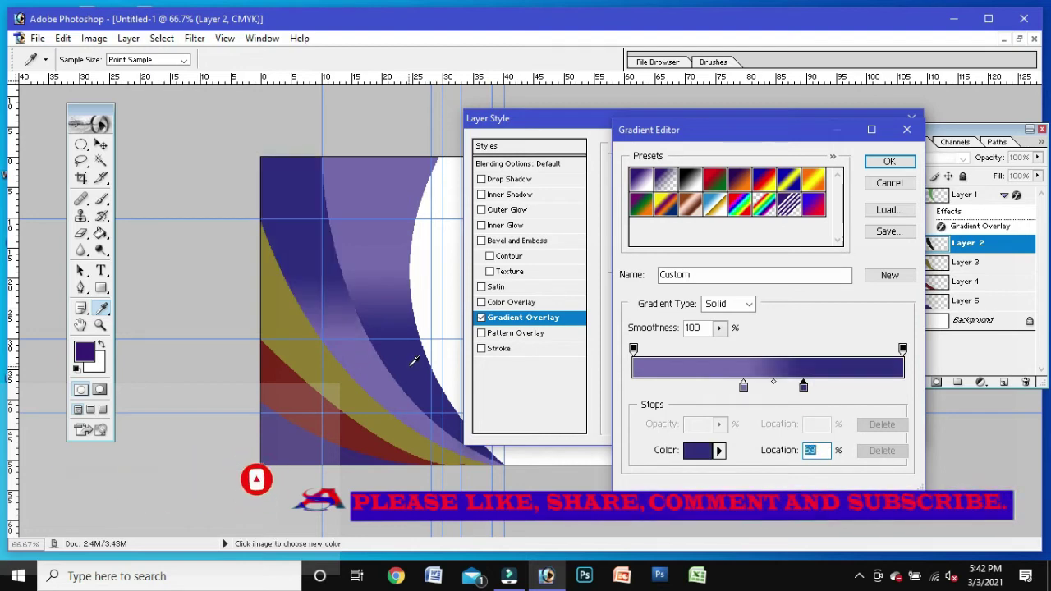
{"action": "left_click", "coordinate": [891, 163]}
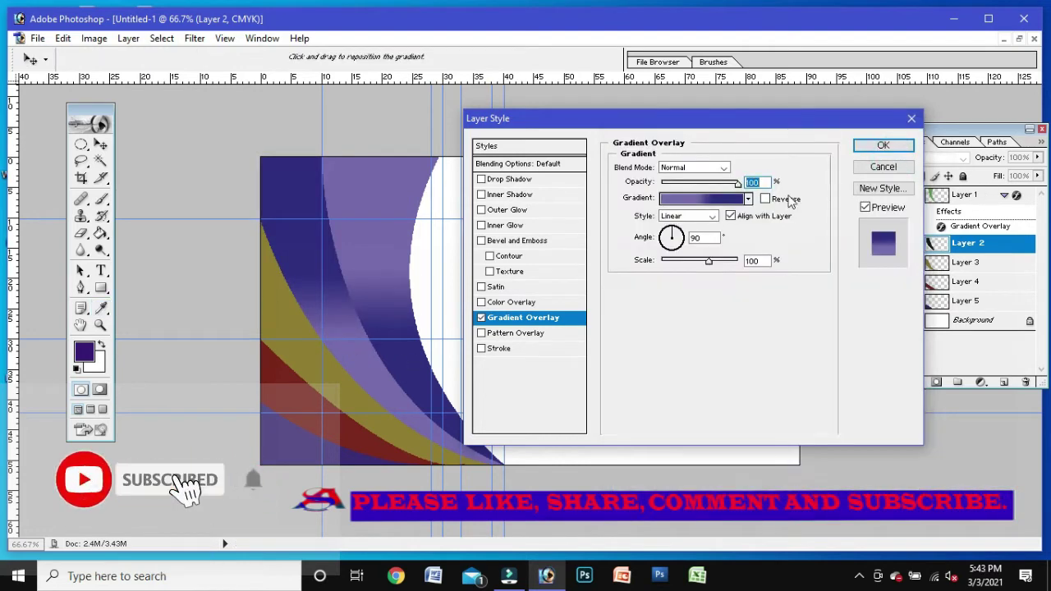
{"action": "type", "text": "100"}
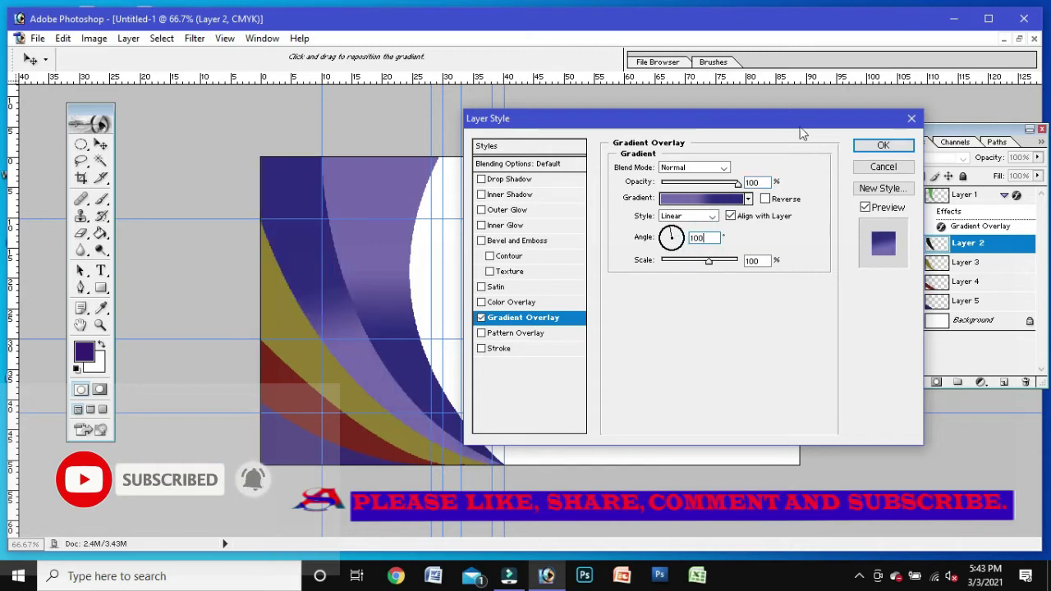
{"action": "left_click", "coordinate": [883, 146]}
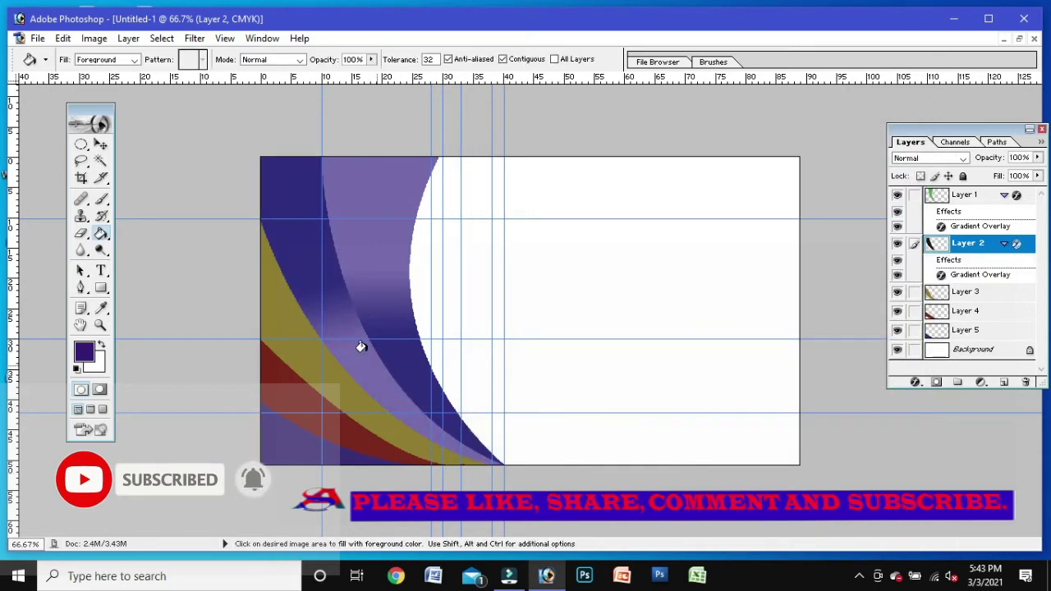
Step: Add a Gradient Overlay to Layer 3 with dark blue and purple stops sampled from the card
{"action": "right_click", "coordinate": [990, 289]}
{"action": "left_click", "coordinate": [978, 316]}
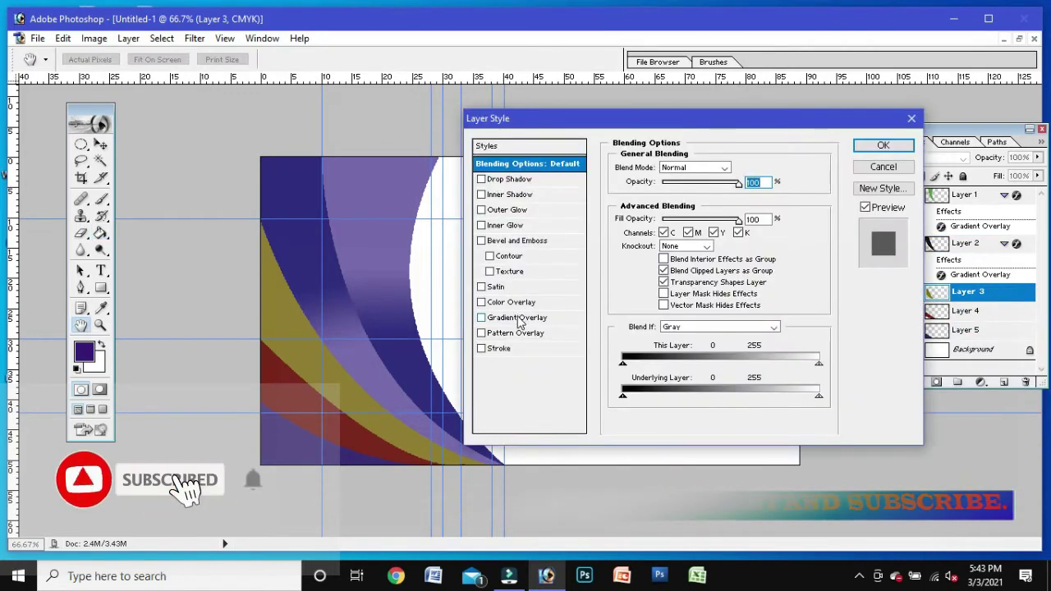
{"action": "left_click", "coordinate": [525, 317]}
{"action": "left_click", "coordinate": [677, 222]}
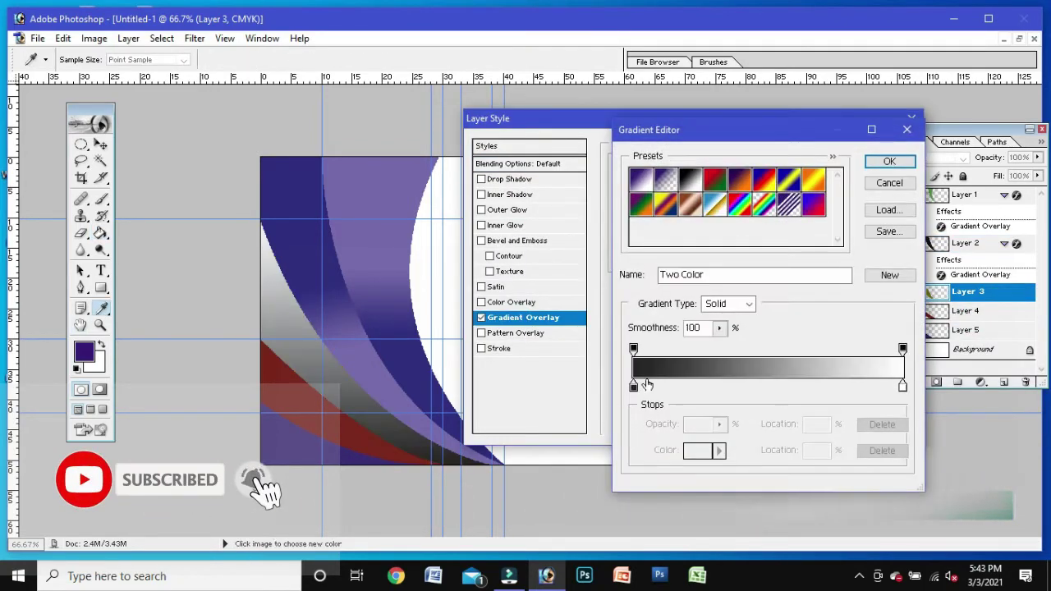
{"action": "left_click", "coordinate": [301, 224]}
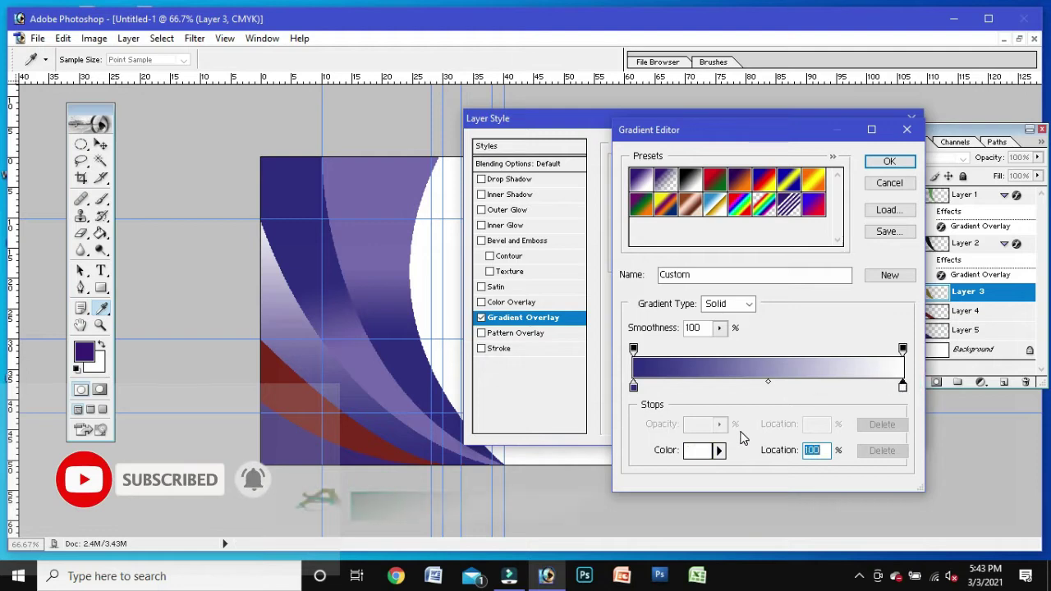
{"action": "left_click_drag", "start_coordinate": [902, 385], "coordinate": [634, 385]}
{"action": "left_click", "coordinate": [393, 380]}
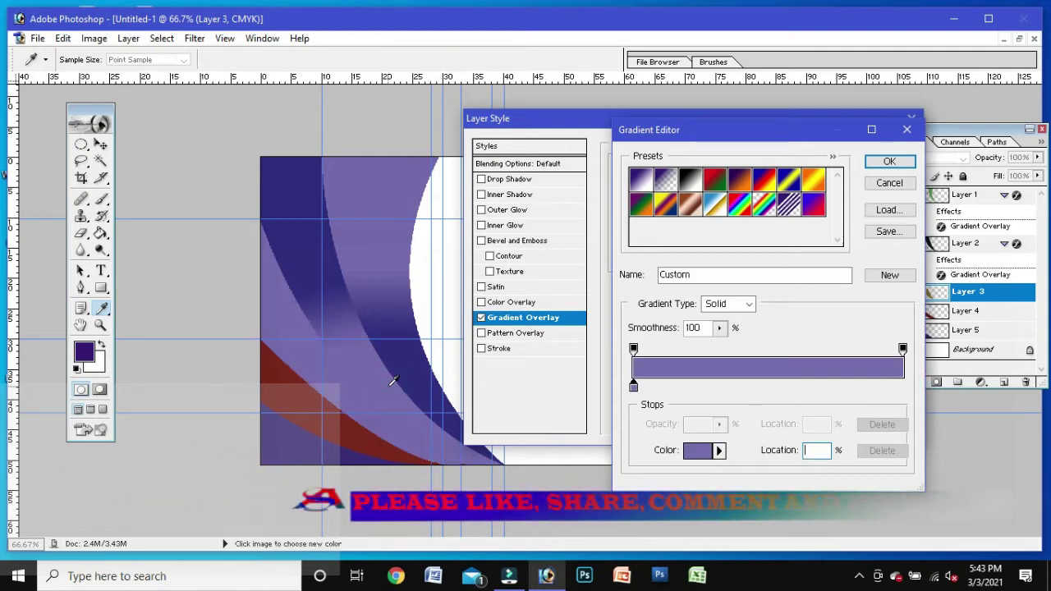
{"action": "left_click", "coordinate": [307, 212]}
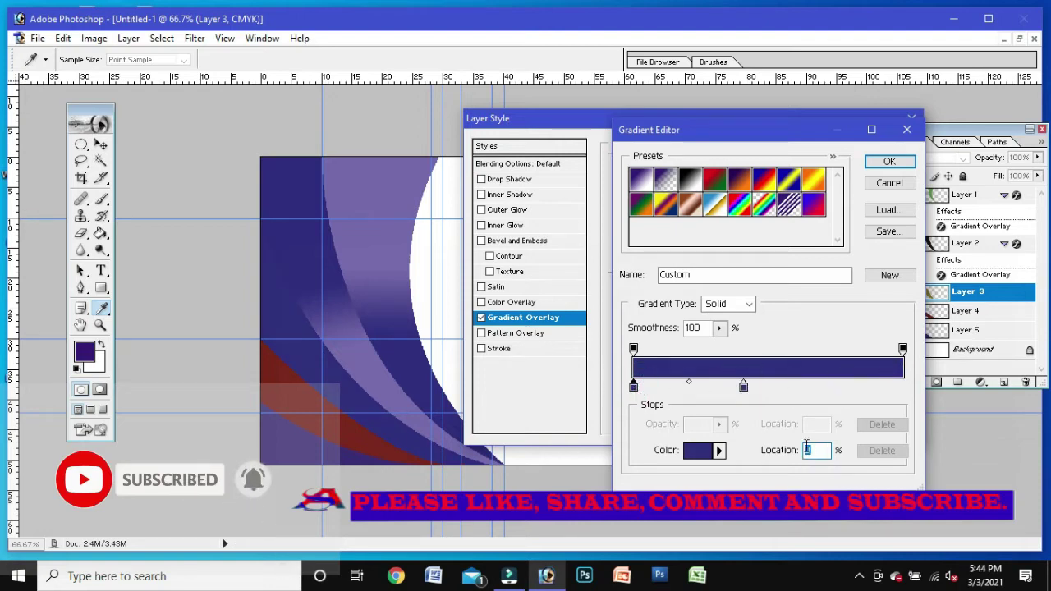
Step: Refine Layer 3's gradient by adding a colour stop near the right end and sliding it left
{"action": "type", "text": "3"}
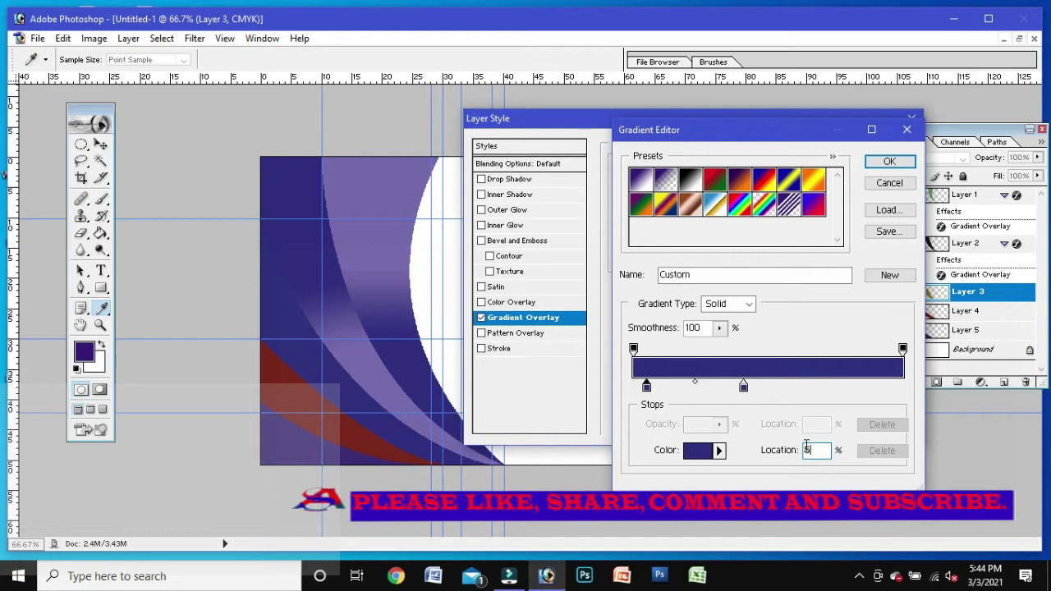
{"action": "left_click", "coordinate": [744, 387]}
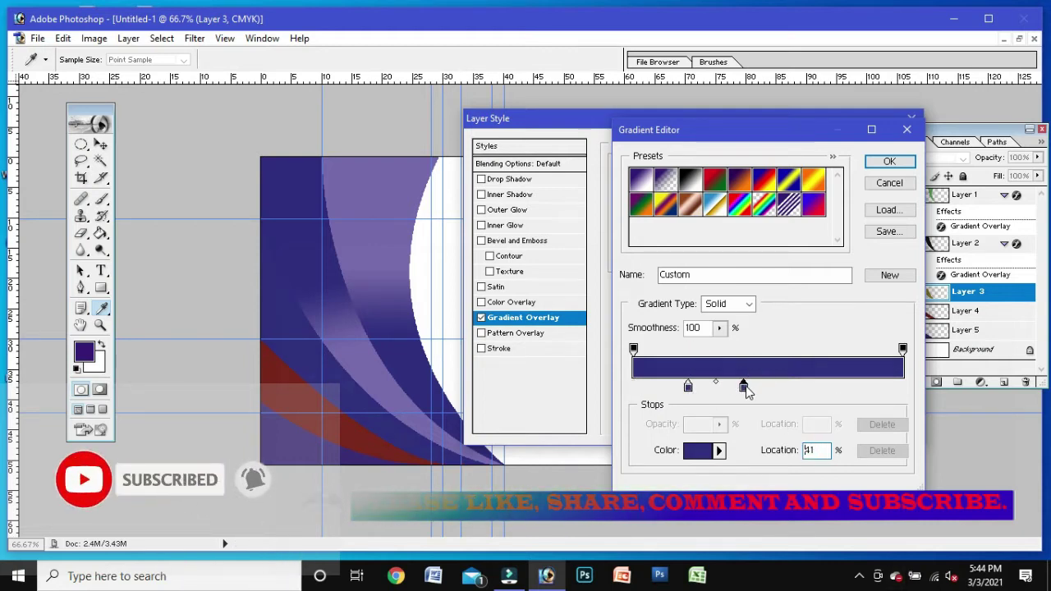
{"action": "left_click", "coordinate": [685, 386]}
{"action": "left_click", "coordinate": [688, 387]}
{"action": "left_click", "coordinate": [882, 450]}
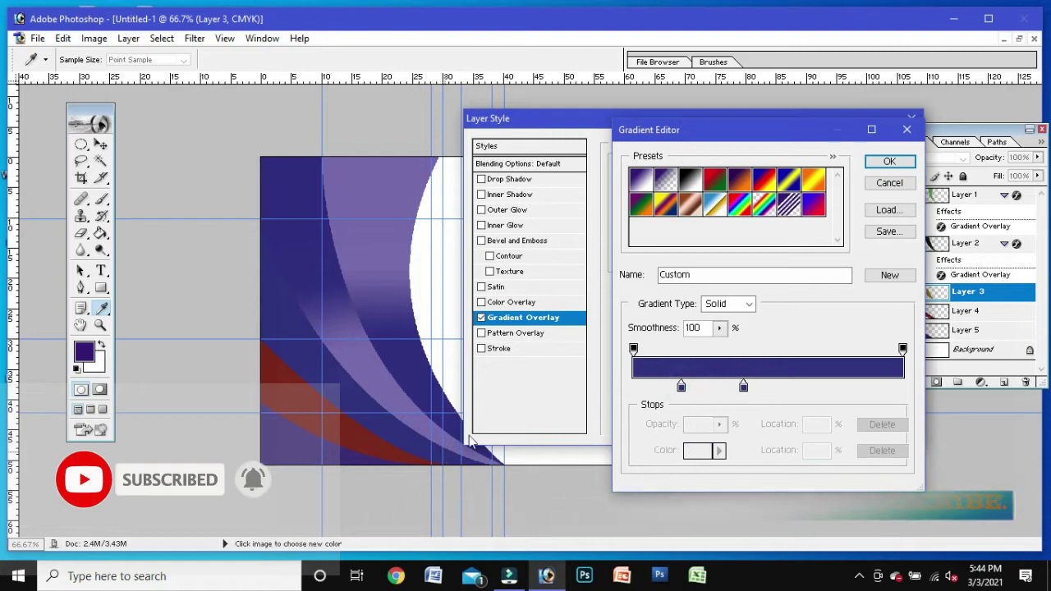
{"action": "left_click", "coordinate": [682, 390]}
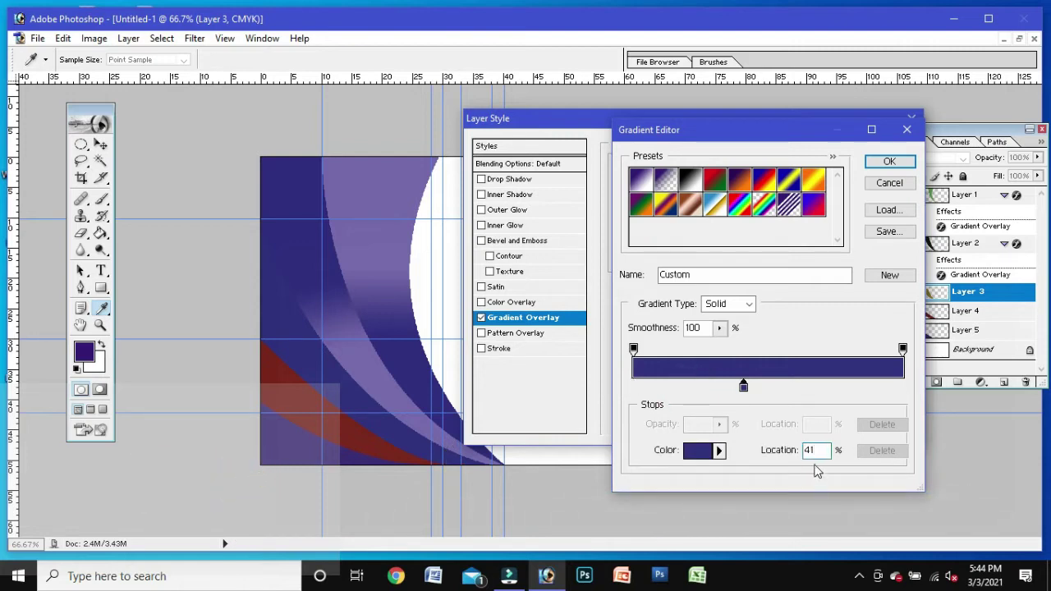
{"action": "left_click", "coordinate": [821, 387]}
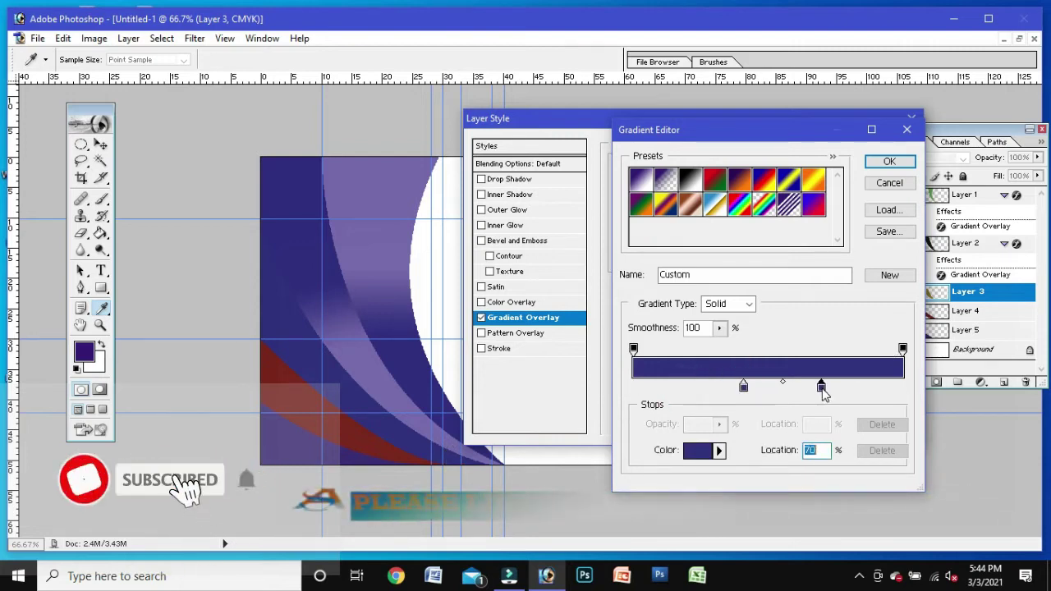
{"action": "left_click_drag", "start_coordinate": [821, 387], "coordinate": [782, 418]}
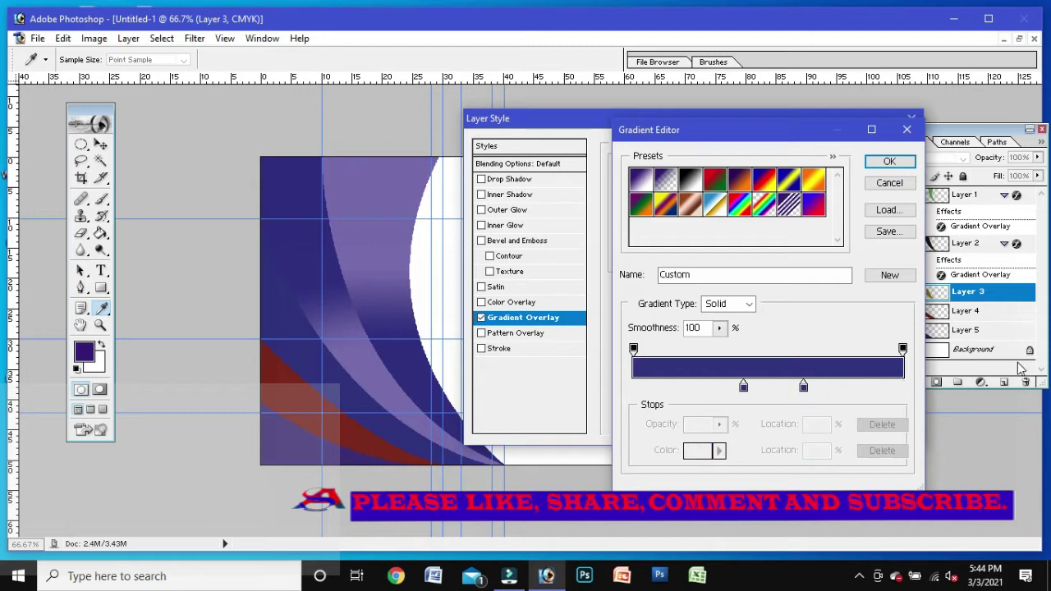
Step: Apply the navy-to-purple overlay to Layer 3 at a 120° angle
{"action": "left_click", "coordinate": [889, 161]}
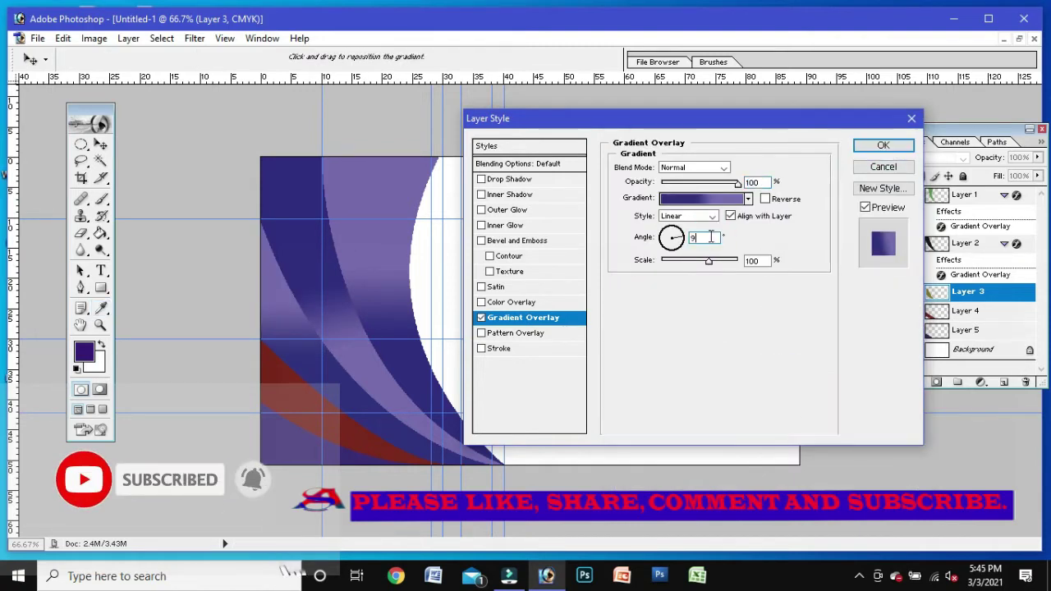
{"action": "type", "text": "1"}
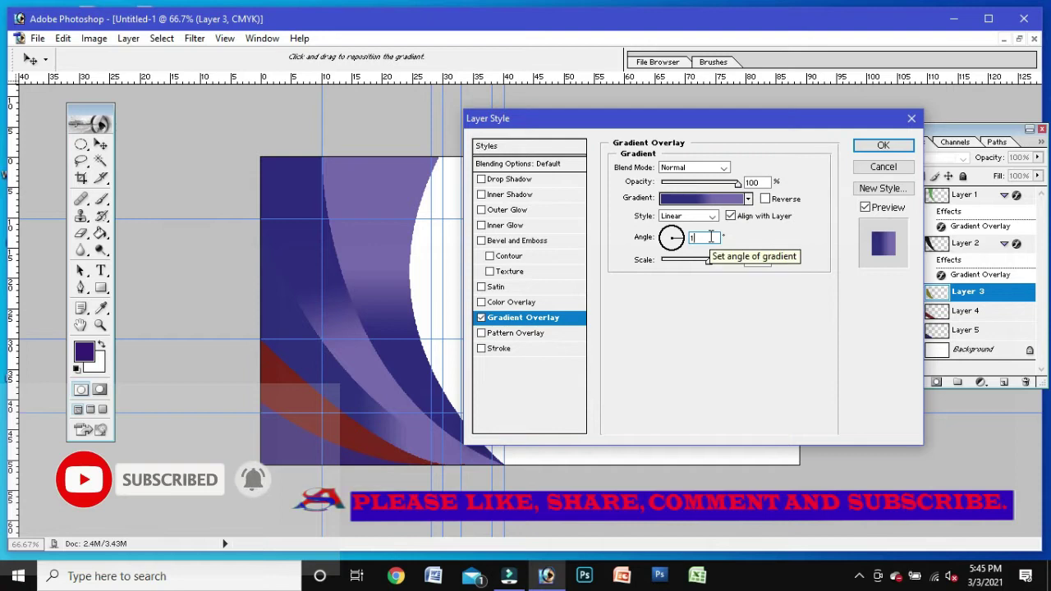
{"action": "type", "text": "00"}
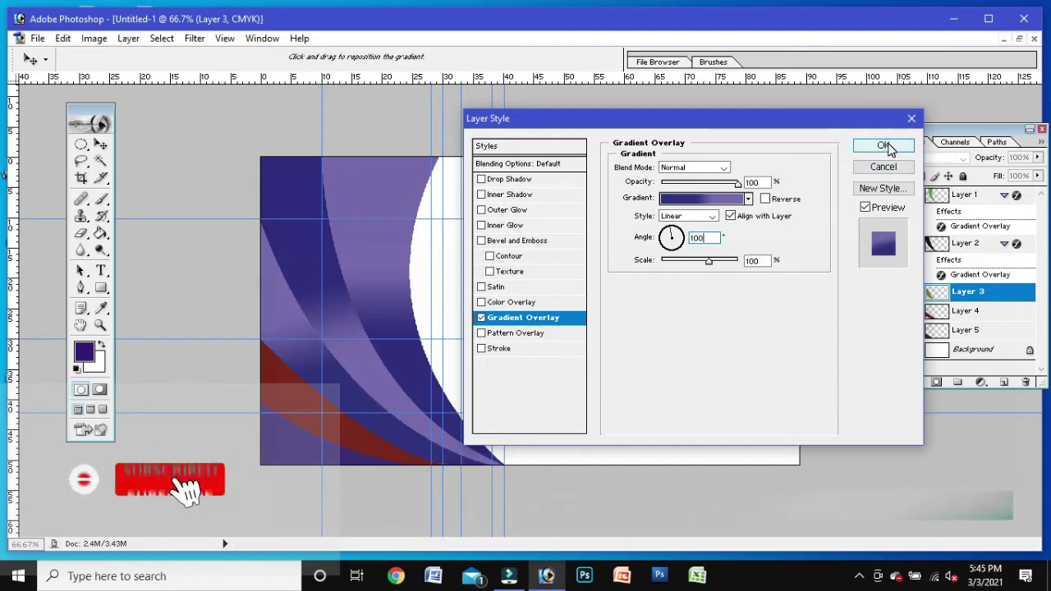
{"action": "key", "text": "BackSpace"}
{"action": "key", "text": "BackSpace"}
{"action": "type", "text": "20"}
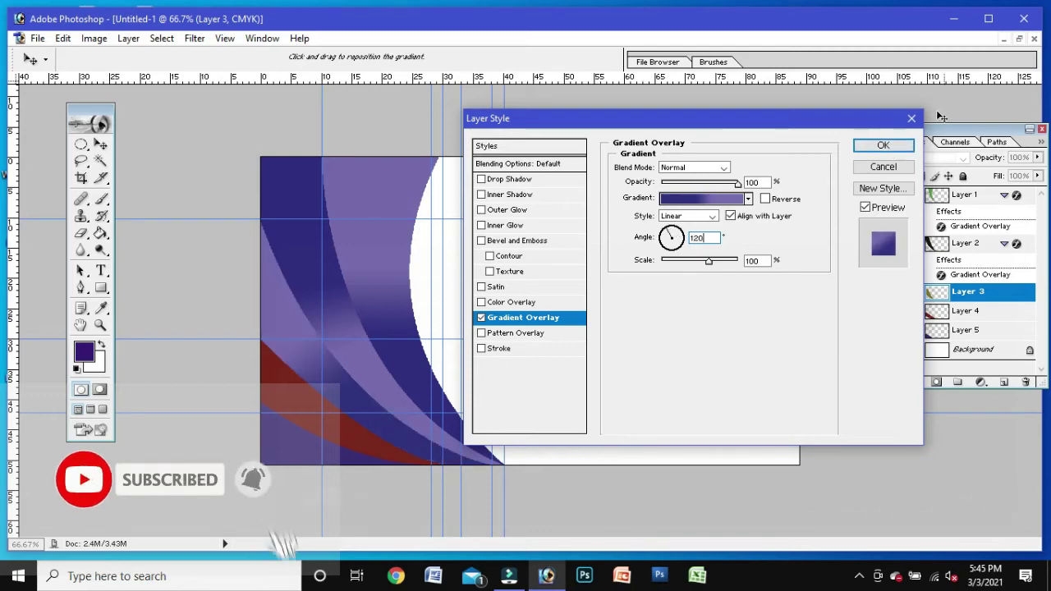
{"action": "left_click", "coordinate": [902, 147]}
{"action": "right_click", "coordinate": [1001, 334]}
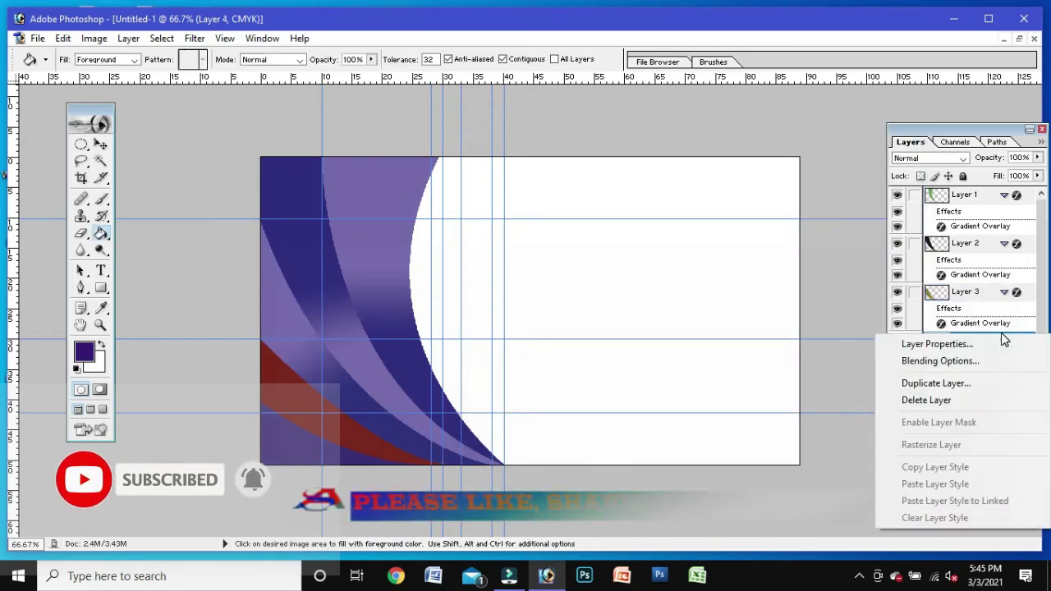
Step: Add a Gradient Overlay to Layer 4 with a left stop of purple sampled from the card
{"action": "left_click", "coordinate": [975, 364]}
{"action": "left_click", "coordinate": [524, 317]}
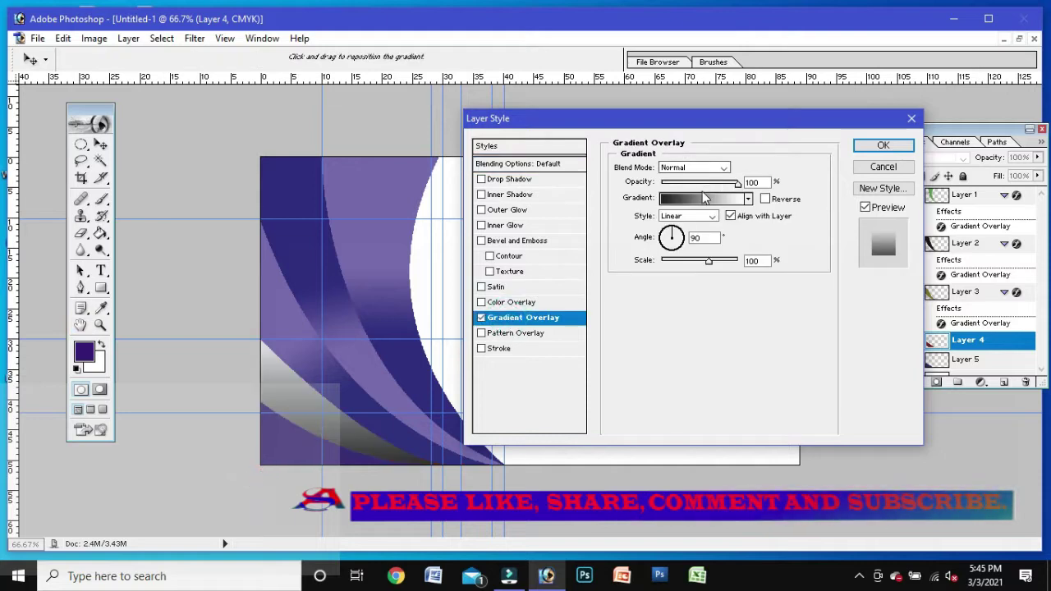
{"action": "left_click", "coordinate": [703, 195]}
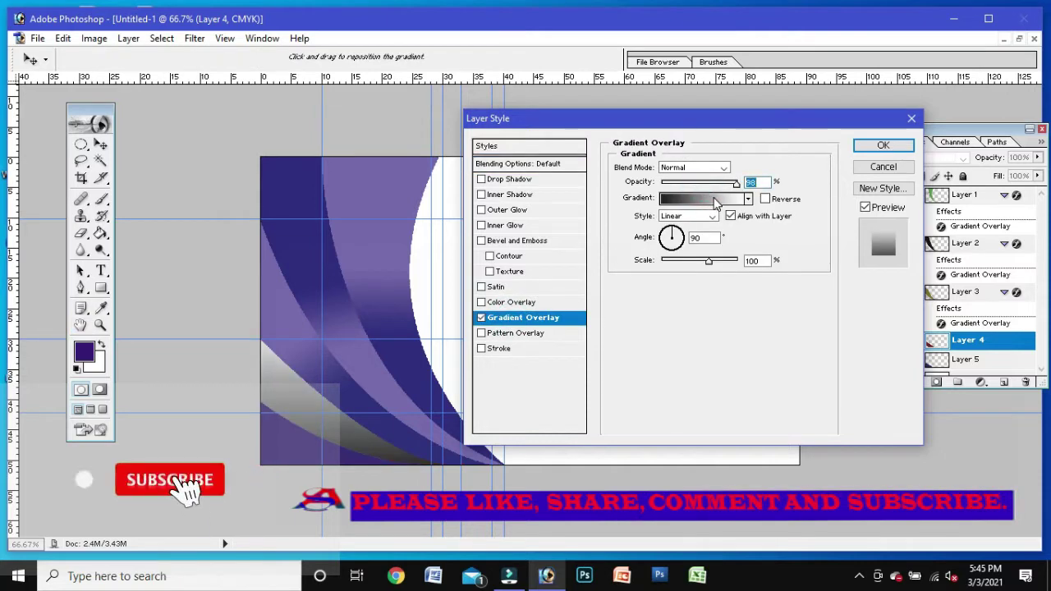
{"action": "left_click", "coordinate": [635, 387]}
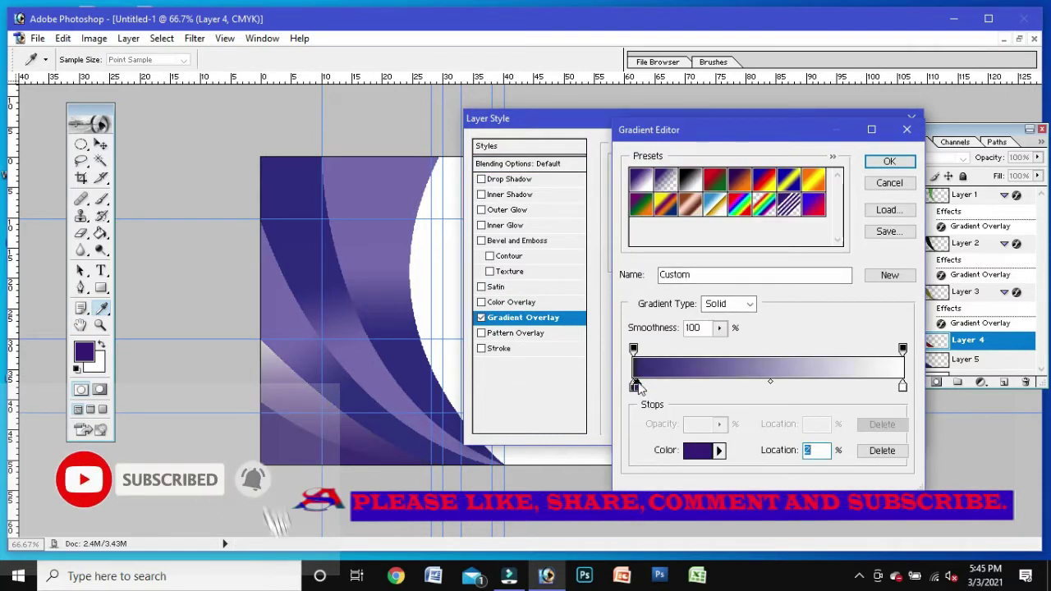
{"action": "left_click_drag", "start_coordinate": [637, 387], "coordinate": [695, 397]}
{"action": "left_click", "coordinate": [700, 450]}
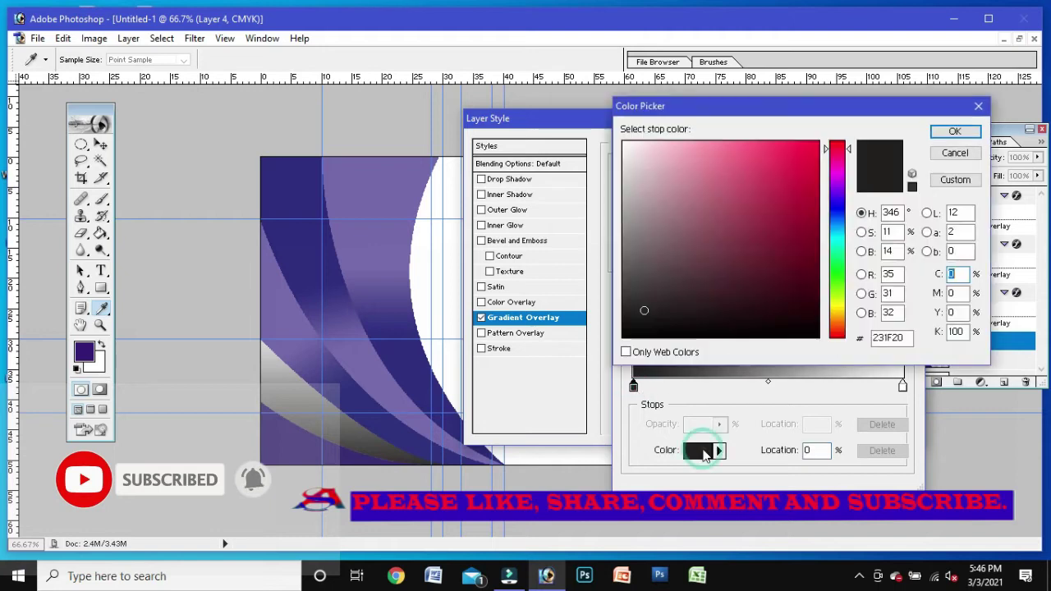
{"action": "left_click", "coordinate": [369, 397]}
{"action": "left_click", "coordinate": [955, 132]}
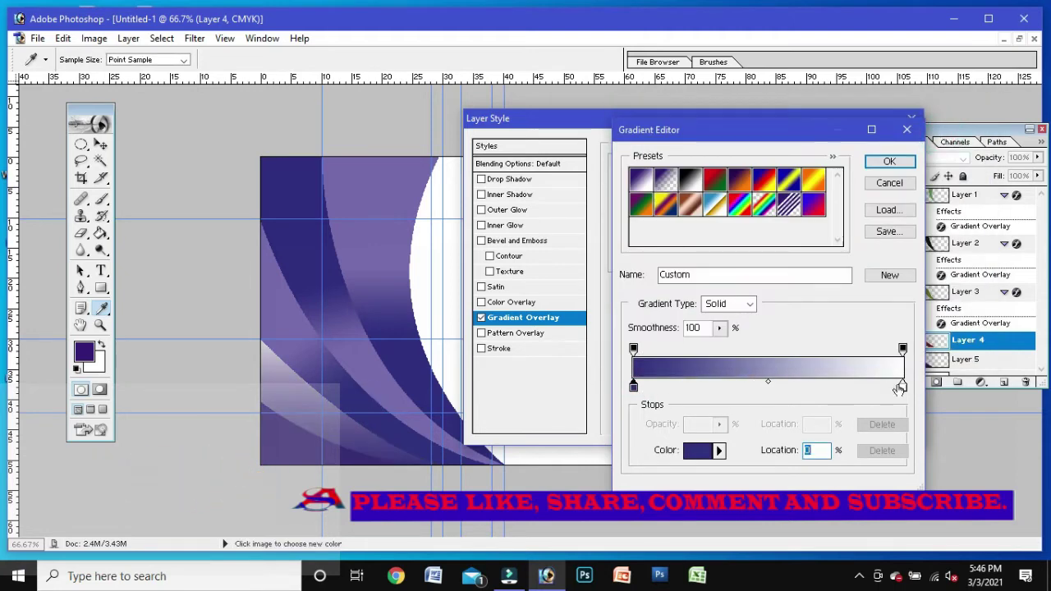
Step: Replace the white right stop with another sampled purple and move the left stop to 63%
{"action": "left_click", "coordinate": [700, 450]}
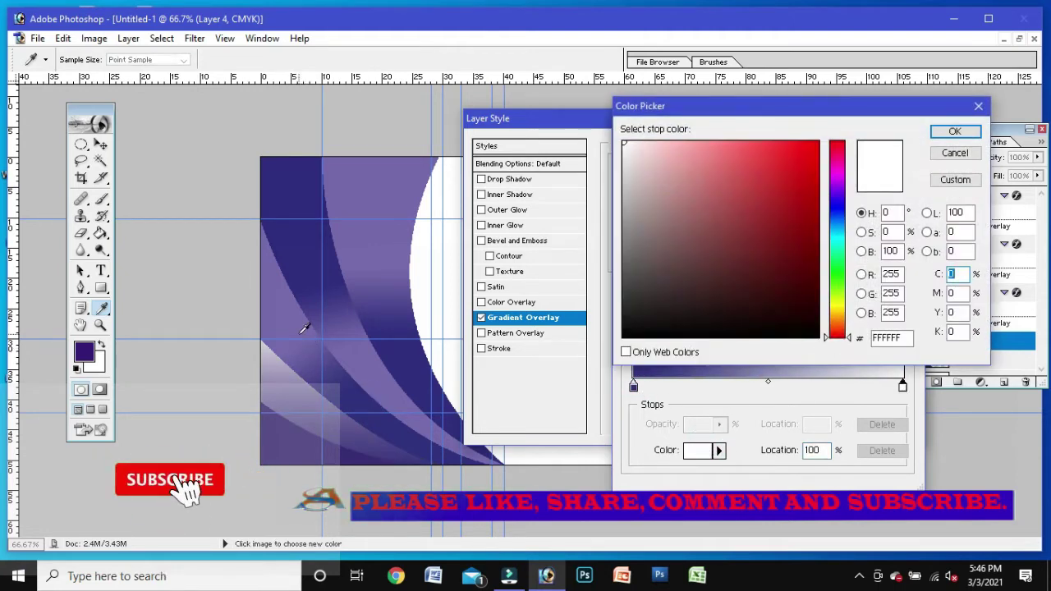
{"action": "left_click", "coordinate": [293, 327]}
{"action": "left_click", "coordinate": [956, 132]}
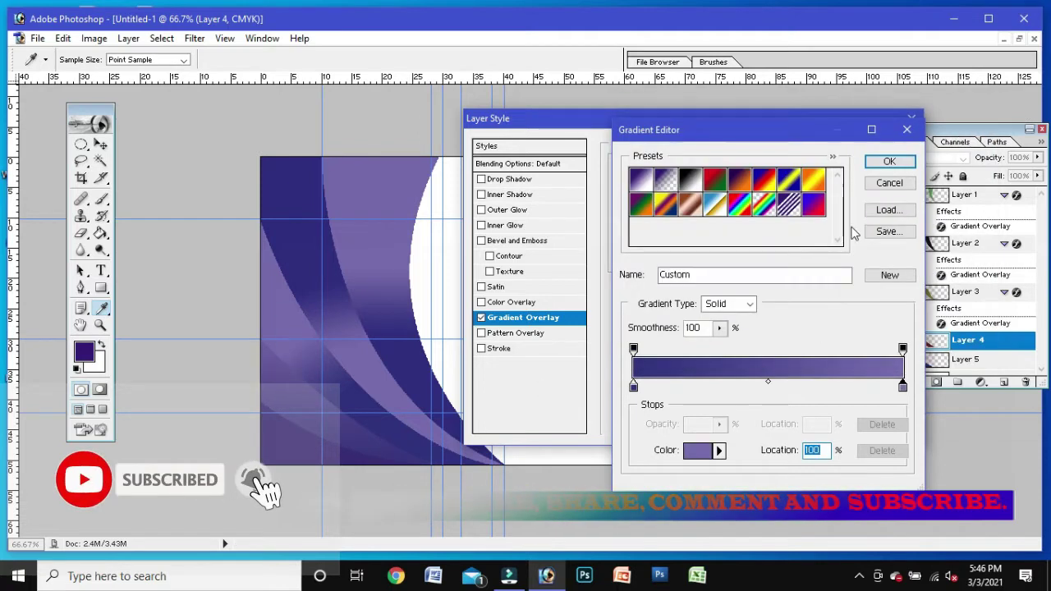
{"action": "left_click", "coordinate": [633, 386]}
{"action": "left_click", "coordinate": [813, 450]}
{"action": "type", "text": "41"}
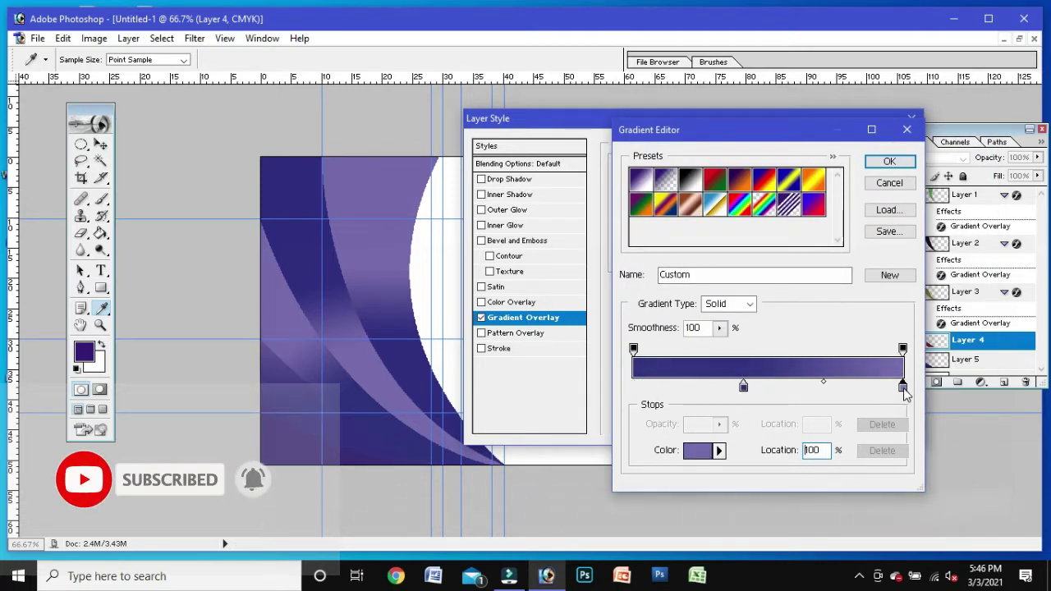
{"action": "key", "text": "BackSpace"}
{"action": "type", "text": "63"}
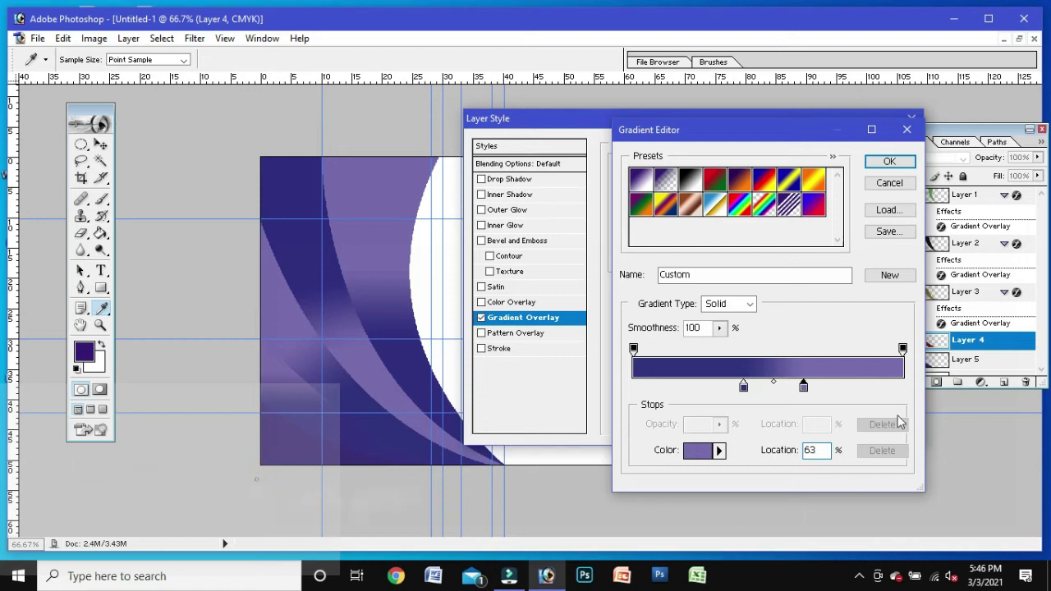
Step: Apply the two-tone purple Gradient Overlay to Layer 4 and make Layer 5 active
{"action": "left_click", "coordinate": [889, 161]}
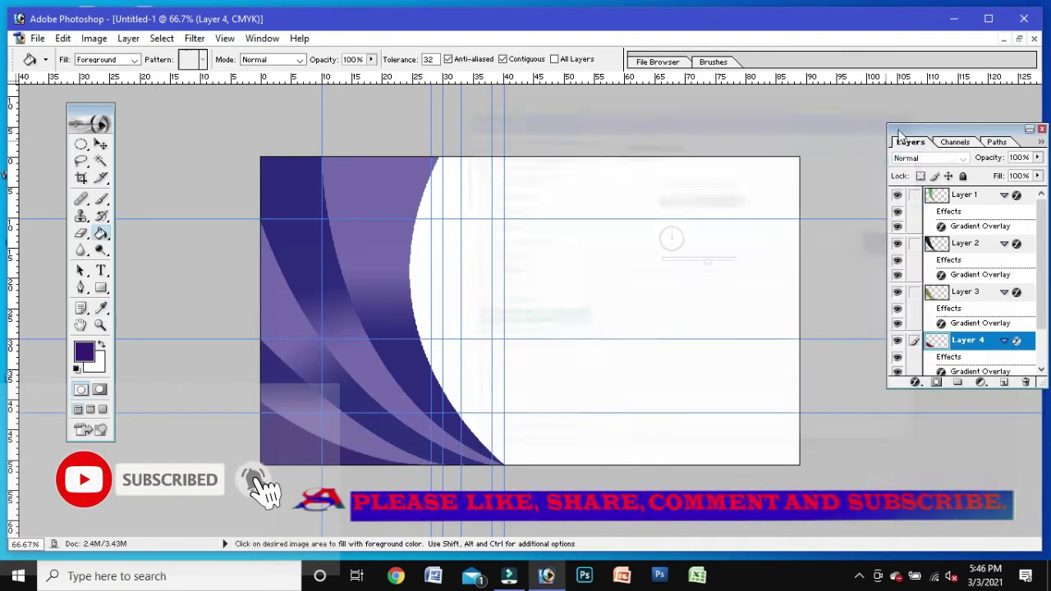
{"action": "left_click", "coordinate": [883, 144]}
{"action": "left_click_drag", "start_coordinate": [1042, 278], "coordinate": [1041, 321]}
{"action": "left_click", "coordinate": [969, 346]}
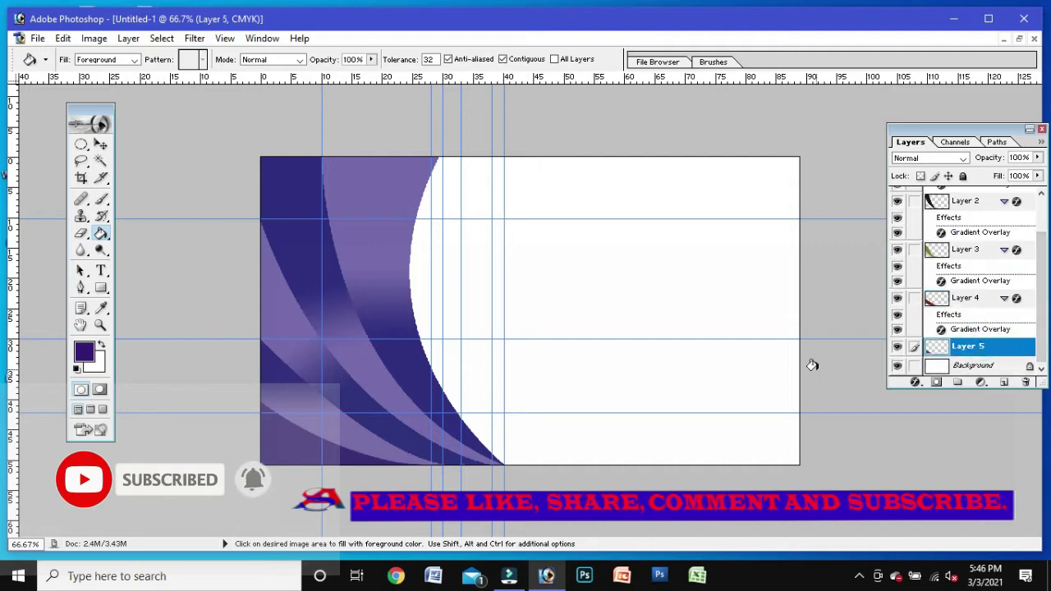
Step: Add a Gradient Overlay to Layer 5 with a dark blue (323180) left stop sampled from the card
{"action": "right_click", "coordinate": [941, 354]}
{"action": "left_click", "coordinate": [941, 367]}
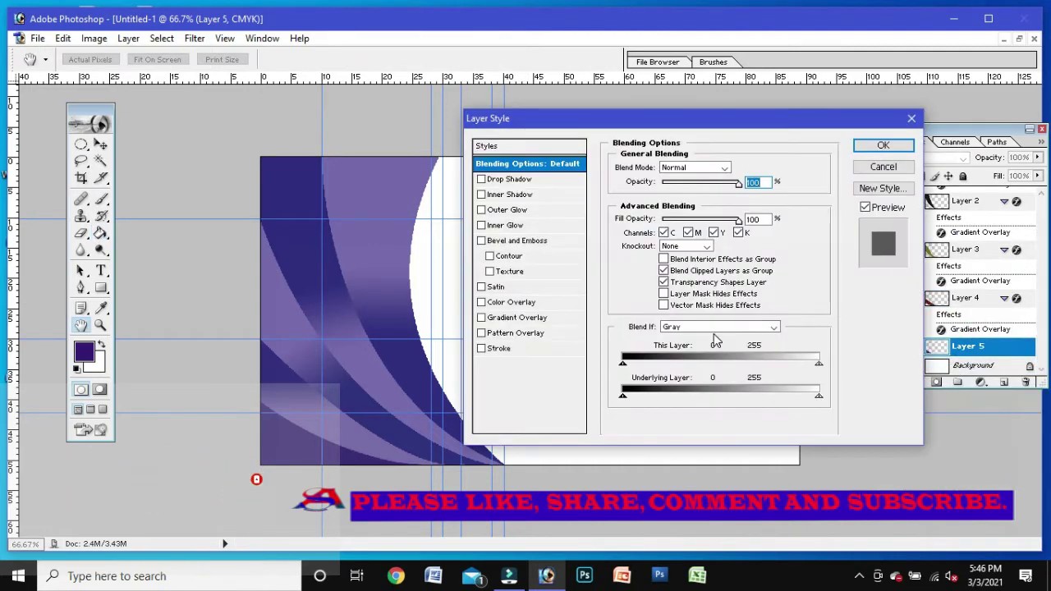
{"action": "left_click", "coordinate": [523, 317]}
{"action": "left_click", "coordinate": [699, 200]}
{"action": "left_click", "coordinate": [633, 386]}
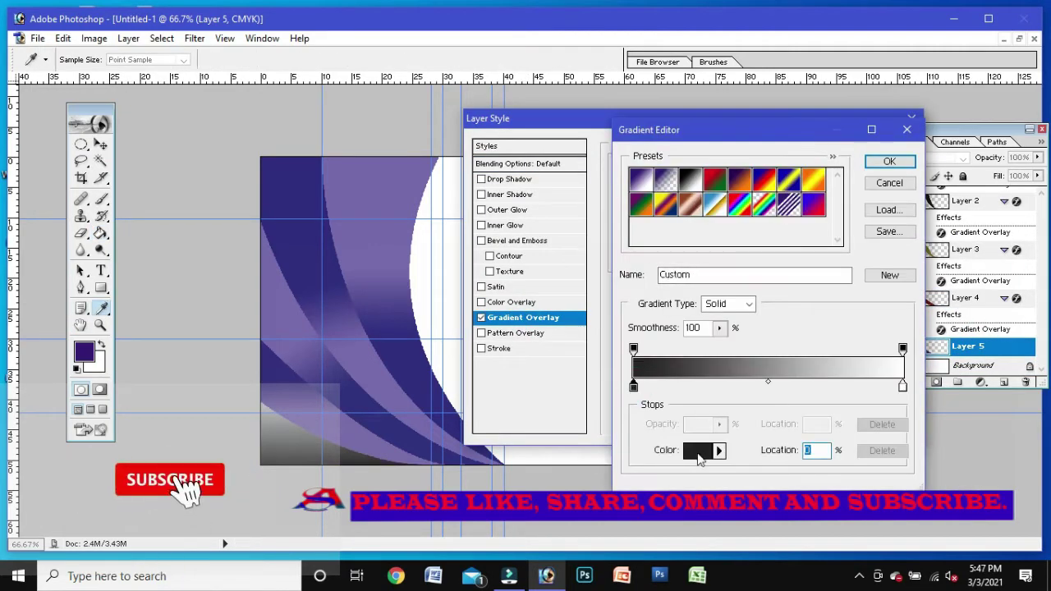
{"action": "left_click", "coordinate": [698, 450]}
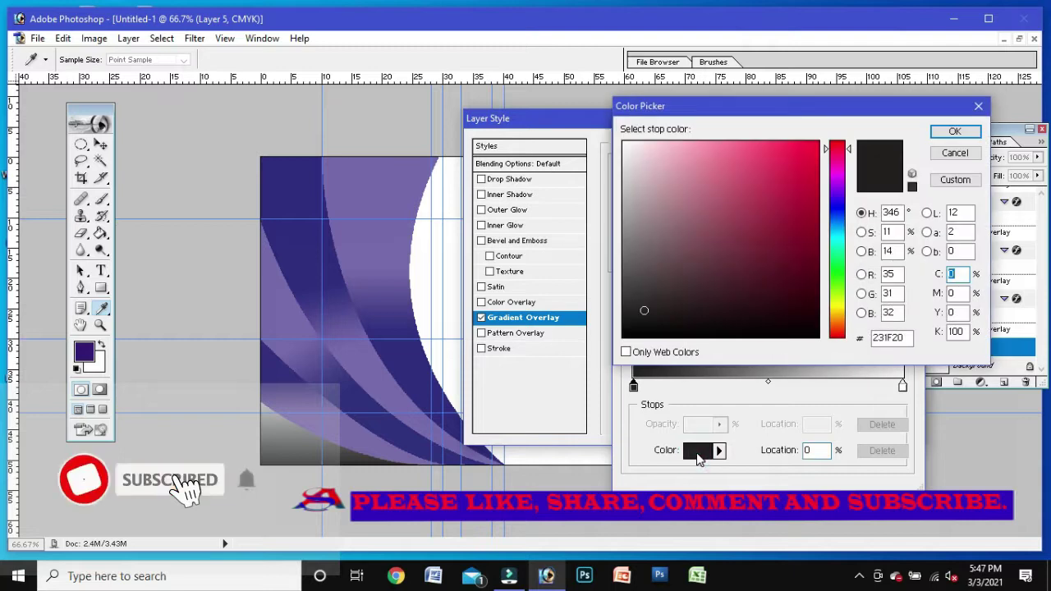
{"action": "left_click", "coordinate": [285, 367]}
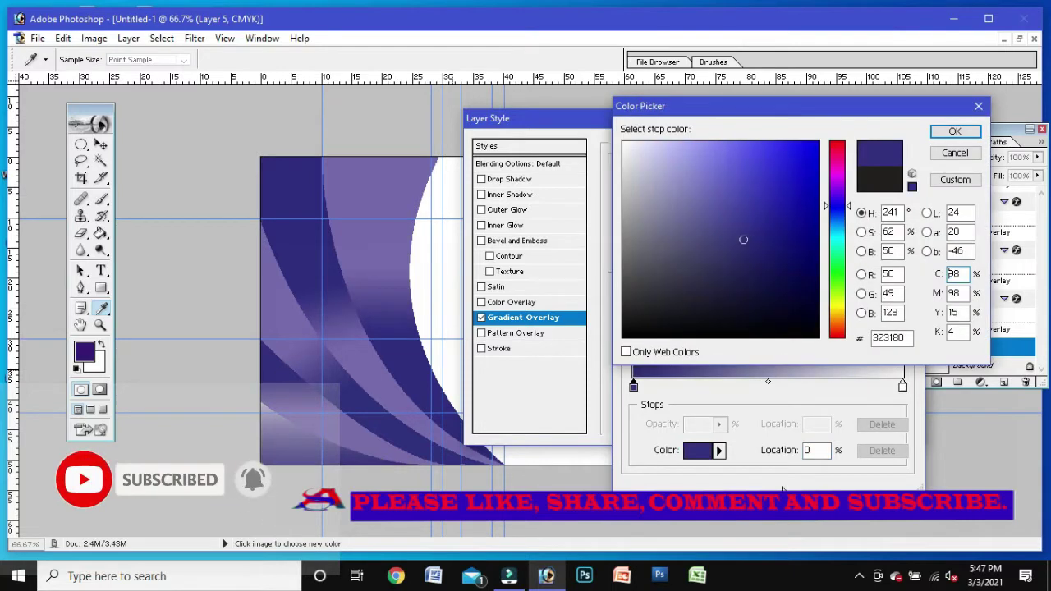
{"action": "left_click", "coordinate": [815, 445]}
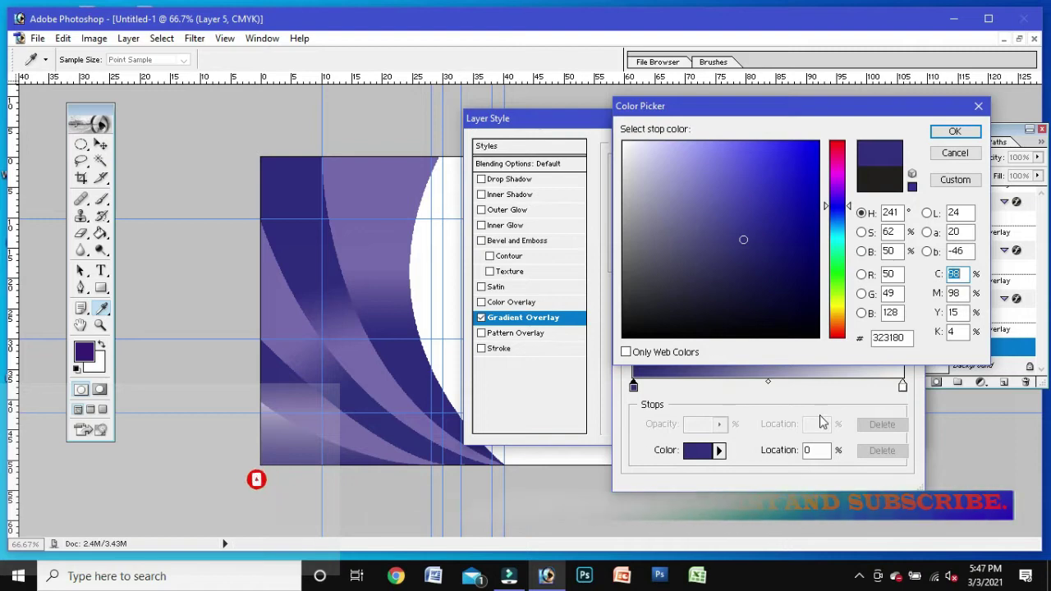
{"action": "left_click", "coordinate": [955, 132]}
Step: Set the right stop to light purple (7769AA) and begin sliding both stops inward
{"action": "left_click", "coordinate": [902, 387]}
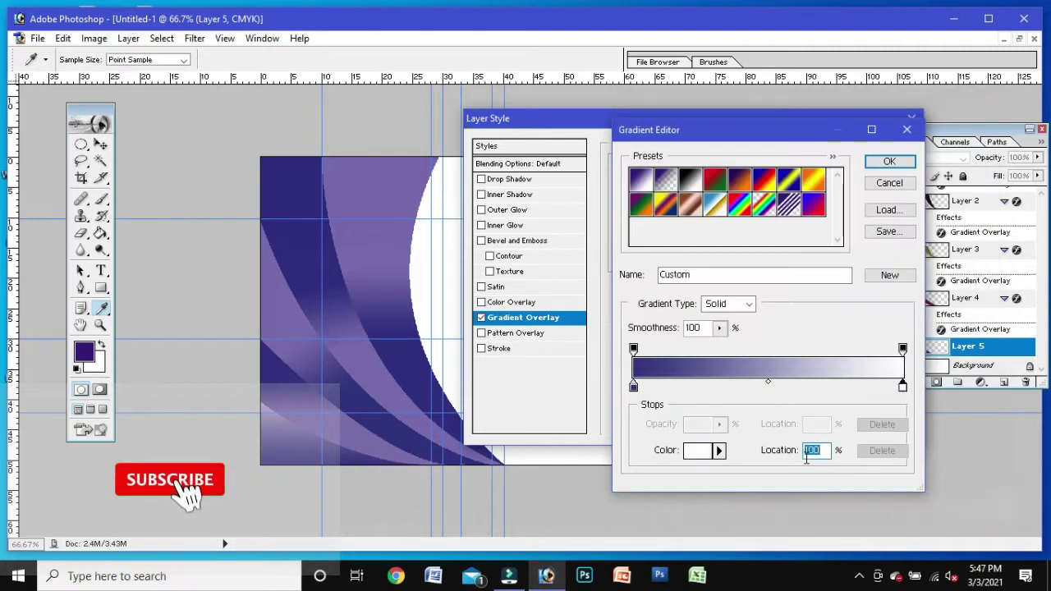
{"action": "left_click", "coordinate": [699, 450]}
{"action": "left_click", "coordinate": [335, 428]}
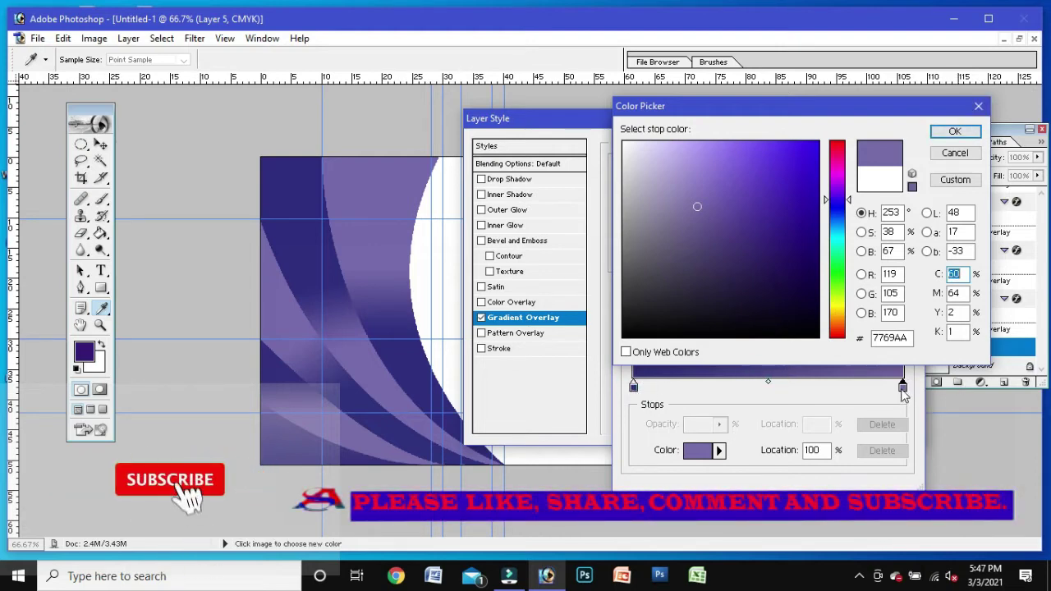
{"action": "left_click", "coordinate": [954, 131]}
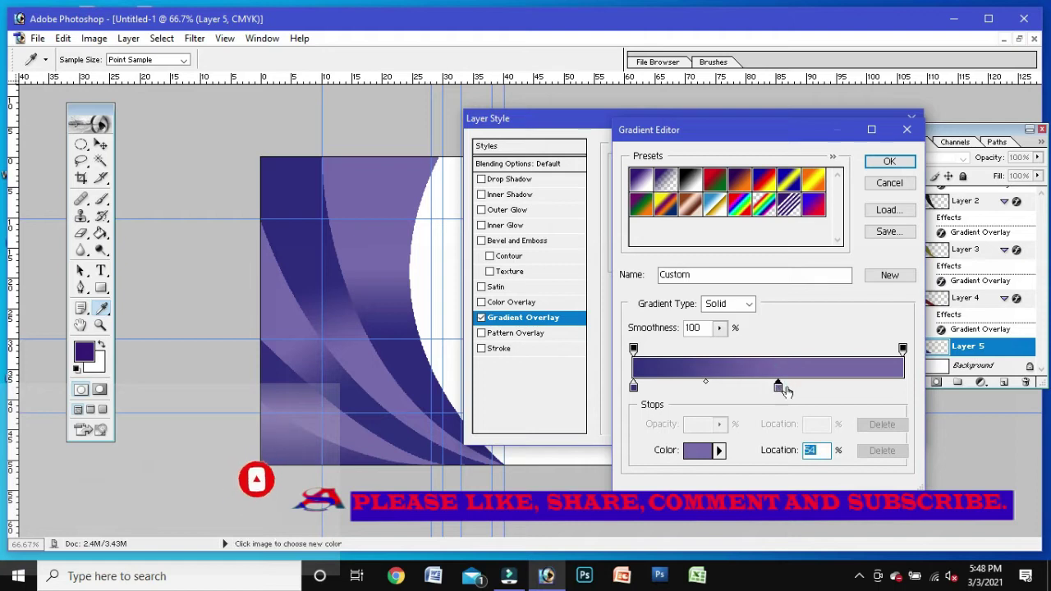
{"action": "left_click", "coordinate": [774, 388]}
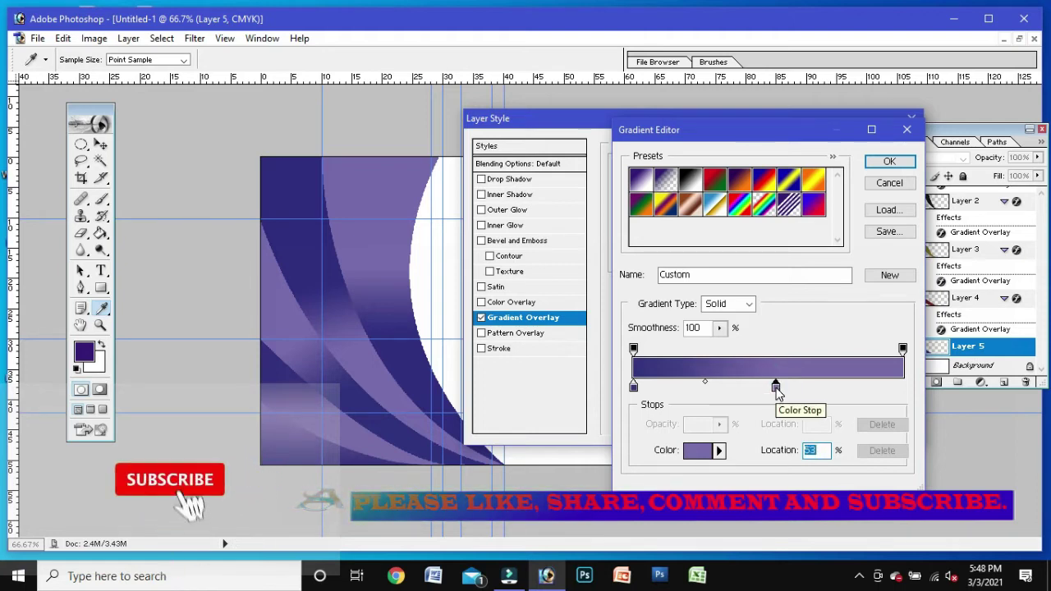
{"action": "left_click_drag", "start_coordinate": [633, 388], "coordinate": [654, 387]}
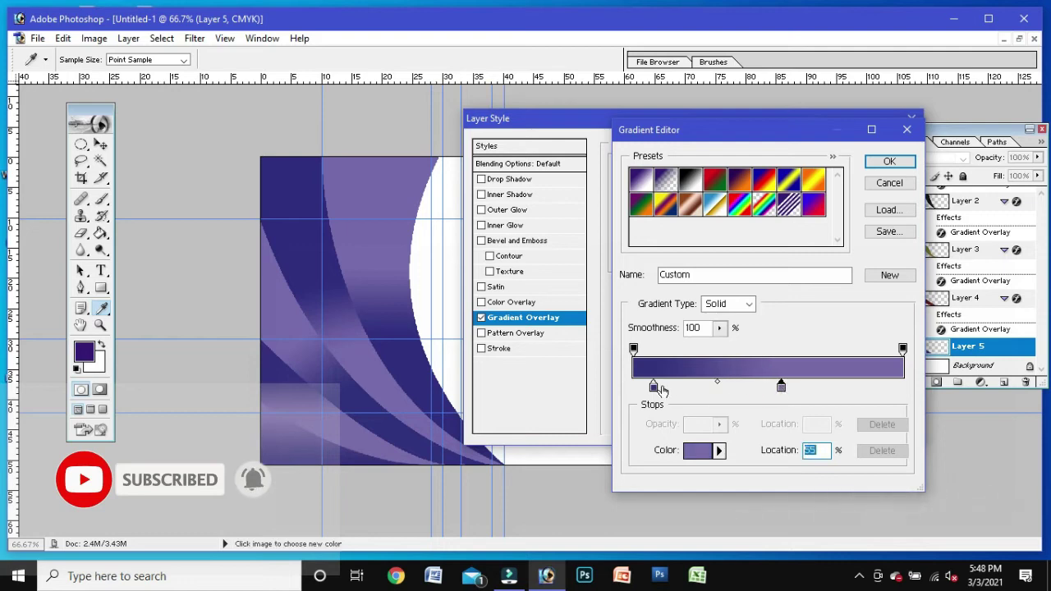
{"action": "left_click_drag", "start_coordinate": [781, 389], "coordinate": [812, 389]}
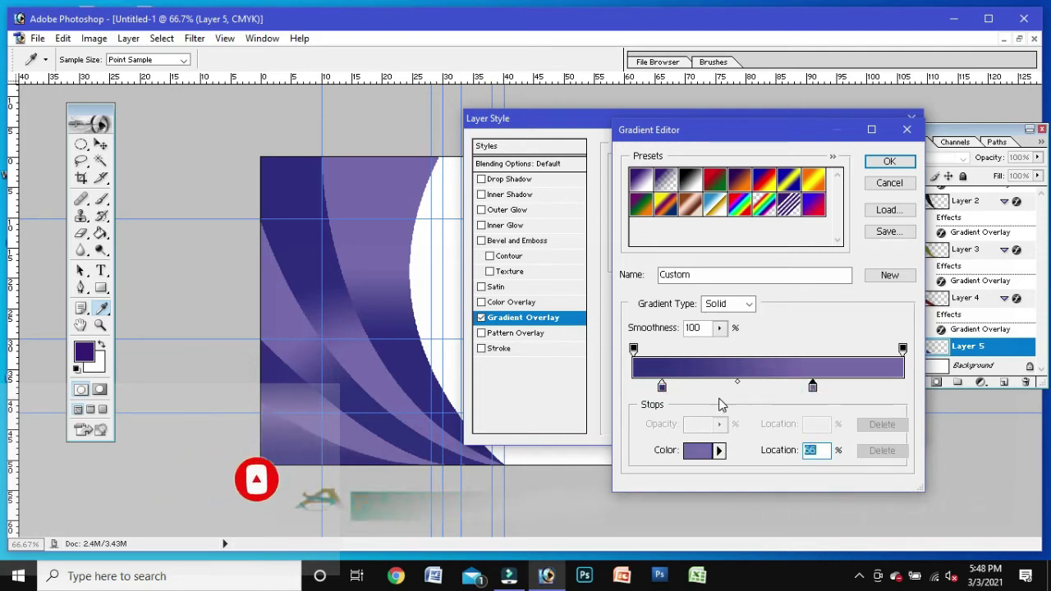
{"action": "left_click_drag", "start_coordinate": [666, 391], "coordinate": [691, 390]}
{"action": "left_click_drag", "start_coordinate": [812, 388], "coordinate": [777, 387]}
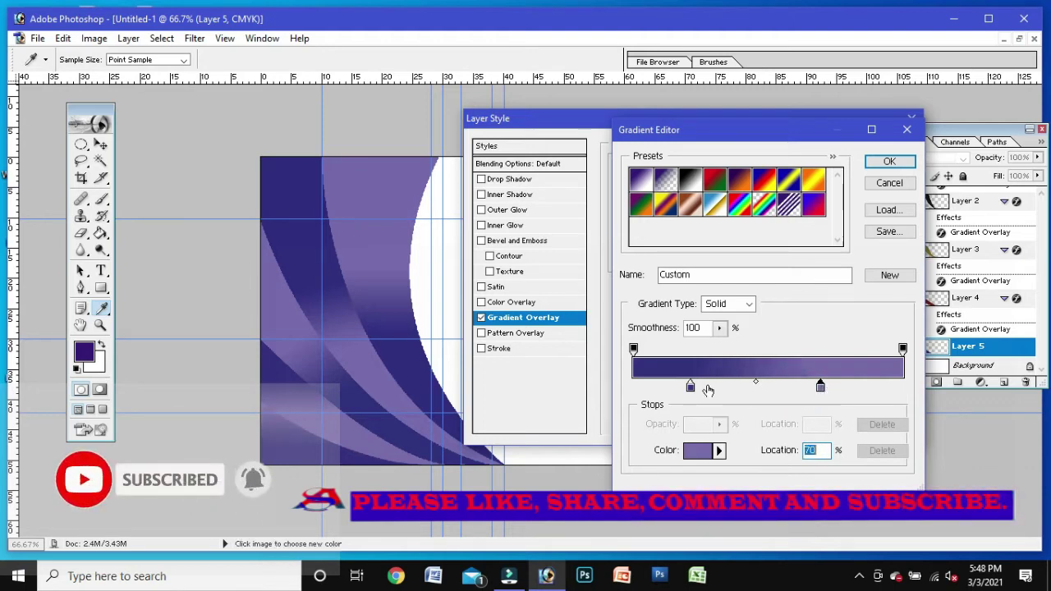
Step: Position the dark blue stop near 23% and the light purple near 34%, then accept the gradient
{"action": "left_click_drag", "start_coordinate": [686, 388], "coordinate": [721, 387]}
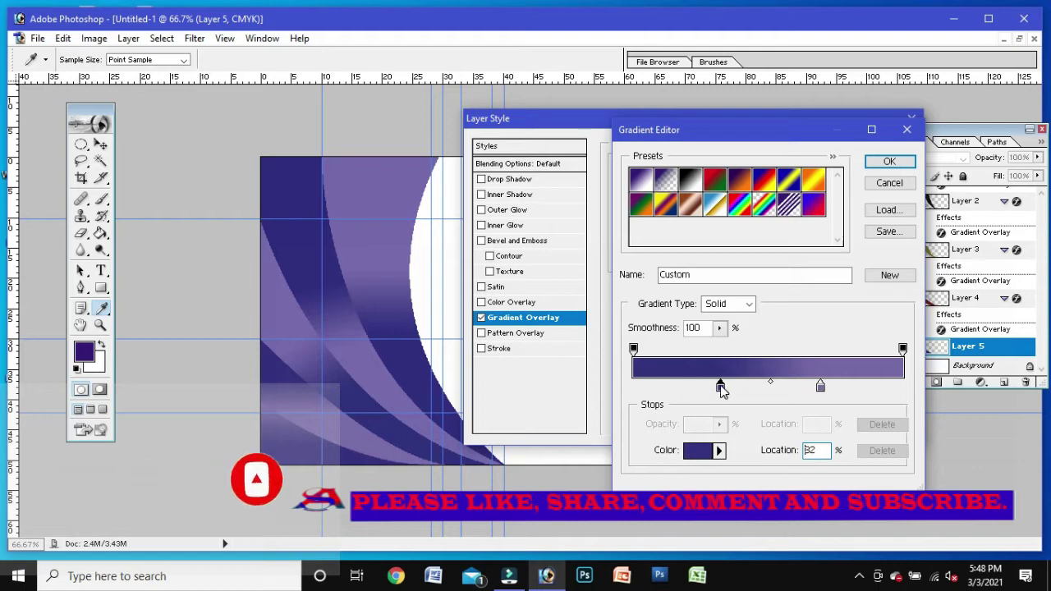
{"action": "mouse_move", "coordinate": [820, 388]}
{"action": "left_mouse_down"}
{"action": "mouse_move", "coordinate": [804, 388]}
{"action": "mouse_move", "coordinate": [836, 383]}
{"action": "left_mouse_up"}
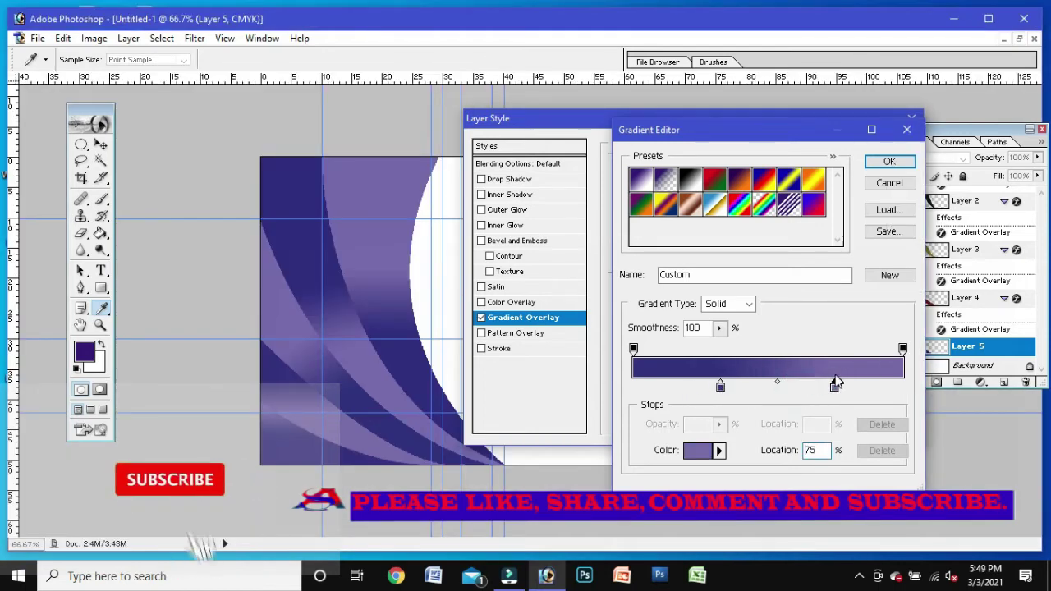
{"action": "left_click_drag", "start_coordinate": [721, 387], "coordinate": [695, 398]}
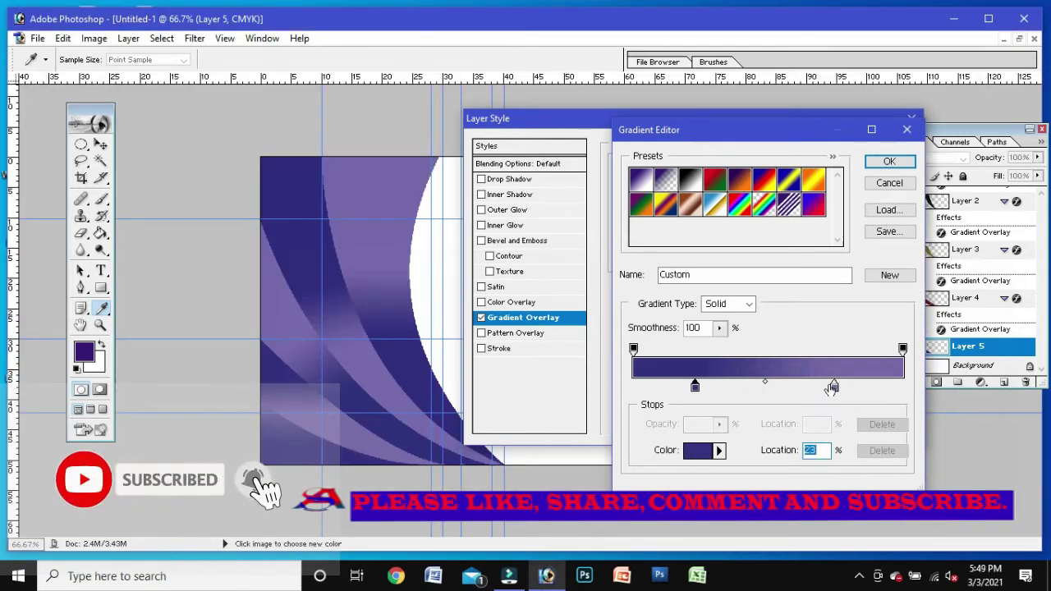
{"action": "left_click_drag", "start_coordinate": [834, 388], "coordinate": [774, 390]}
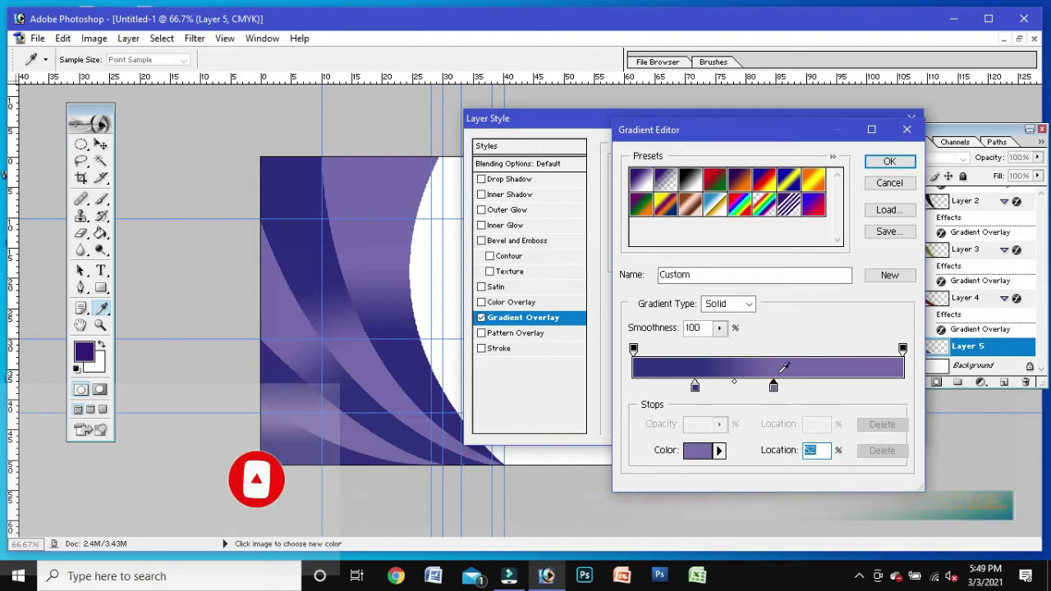
{"action": "left_click_drag", "start_coordinate": [773, 389], "coordinate": [739, 388]}
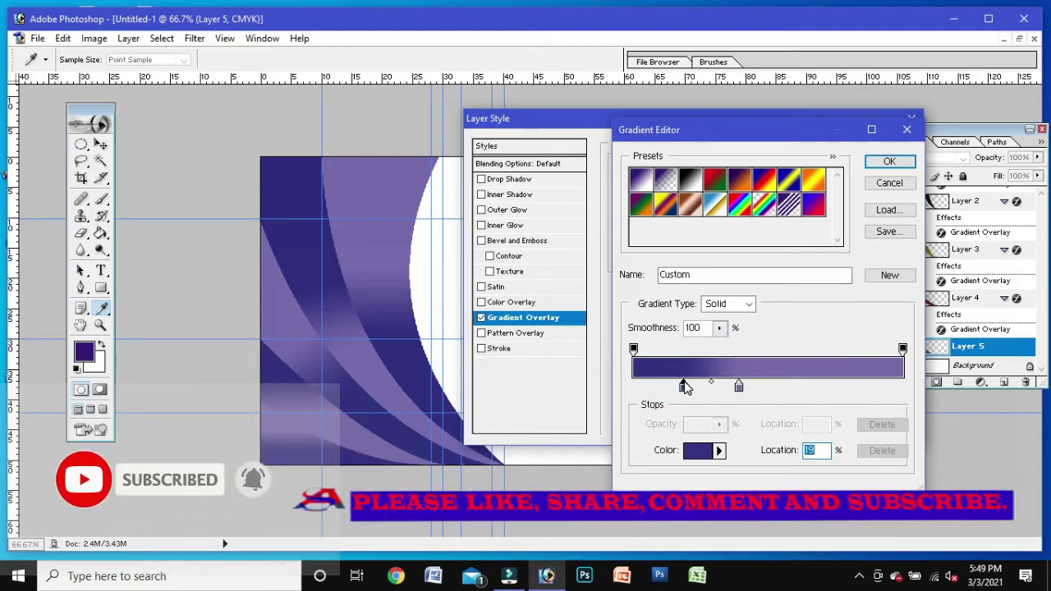
{"action": "left_click", "coordinate": [873, 164]}
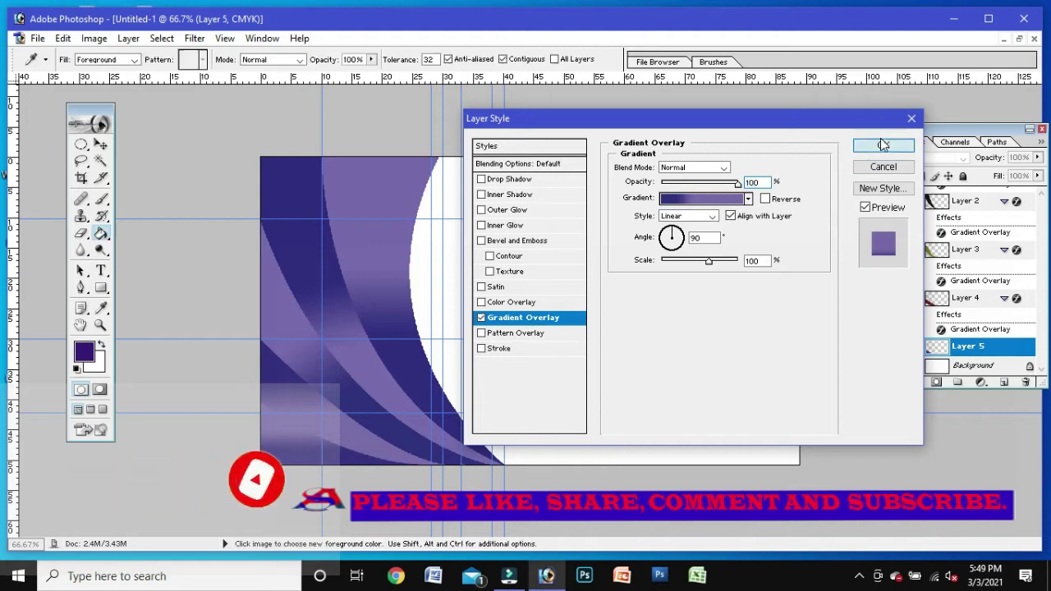
Step: Apply Layer 5's Gradient Overlay and select the Background layer with the Move tool
{"action": "left_click", "coordinate": [880, 138]}
{"action": "left_click", "coordinate": [100, 270]}
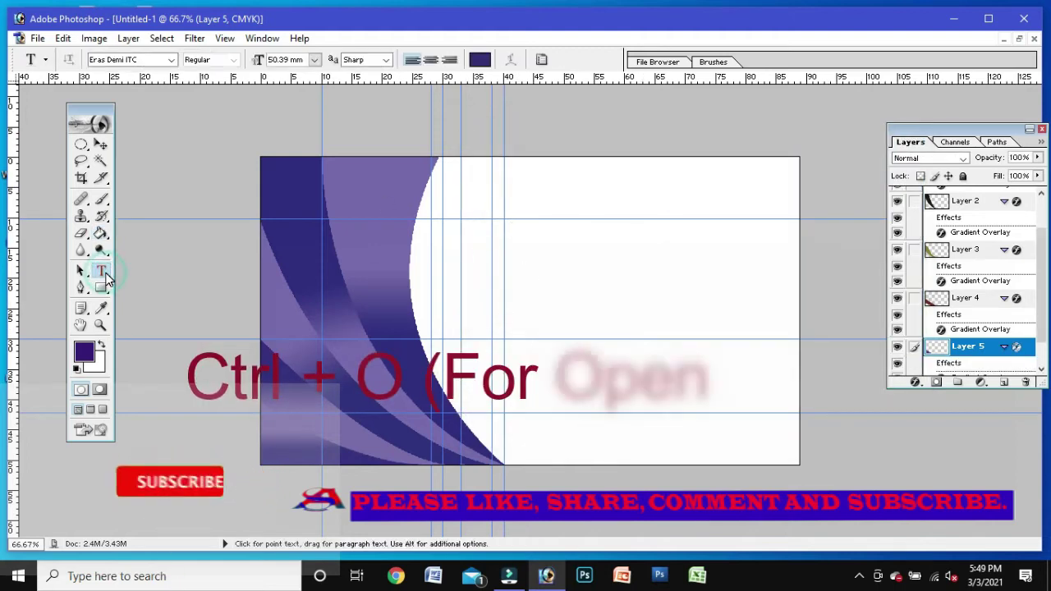
{"action": "left_click", "coordinate": [100, 143]}
{"action": "left_click", "coordinate": [556, 188]}
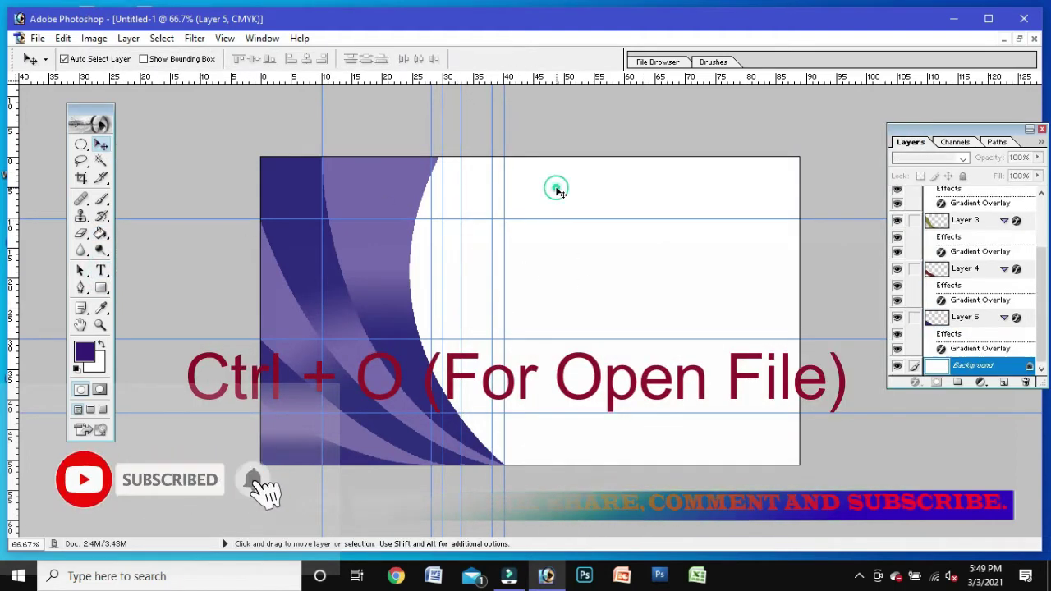
Step: Open the location pin image download.jpg from the MAKING DESIGN folder on drive D:
{"action": "key", "text": "ctrl+o"}
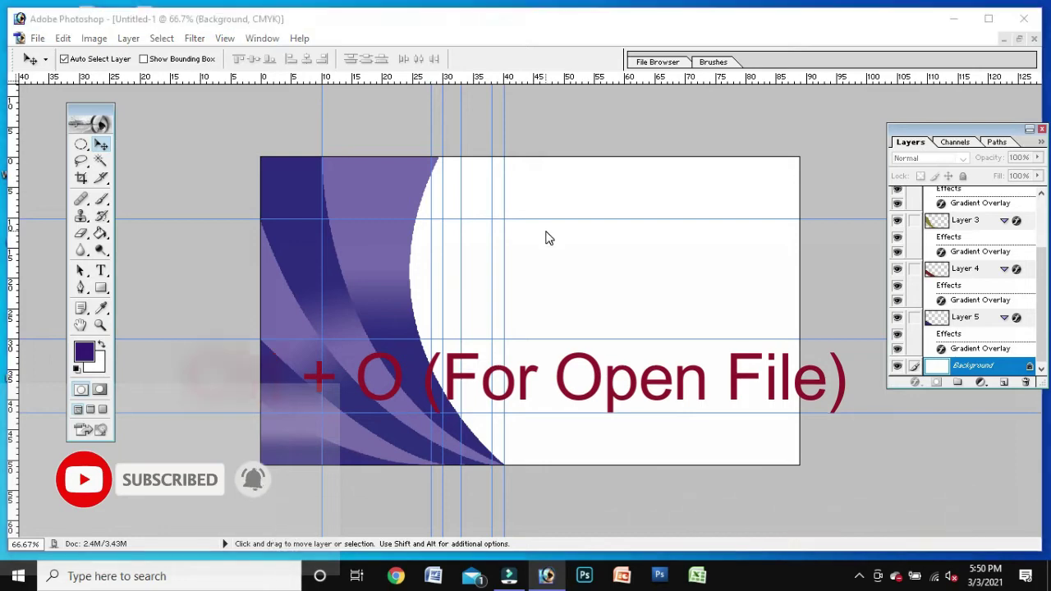
{"action": "left_click_drag", "start_coordinate": [725, 185], "coordinate": [727, 272]}
{"action": "double_click", "coordinate": [520, 220]}
{"action": "scroll", "coordinate": [715, 153], "scroll_direction": "down", "scroll_amount": 3}
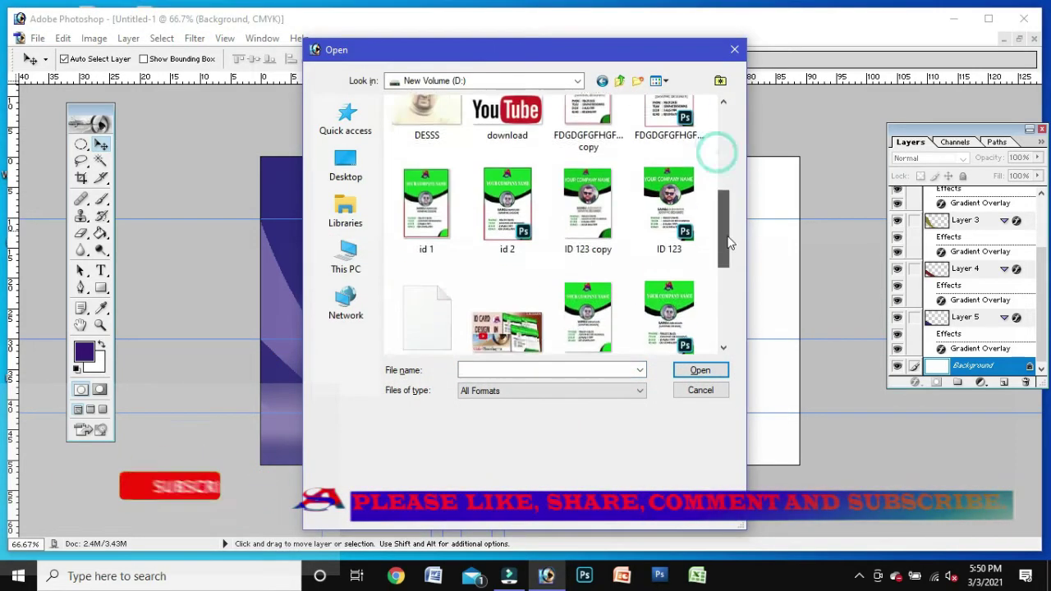
{"action": "scroll", "coordinate": [712, 183], "scroll_direction": "up", "scroll_amount": 2}
{"action": "scroll", "coordinate": [704, 361], "scroll_direction": "down", "scroll_amount": 5}
{"action": "scroll", "coordinate": [721, 226], "scroll_direction": "up", "scroll_amount": 5}
{"action": "left_click_drag", "start_coordinate": [721, 226], "coordinate": [727, 154]}
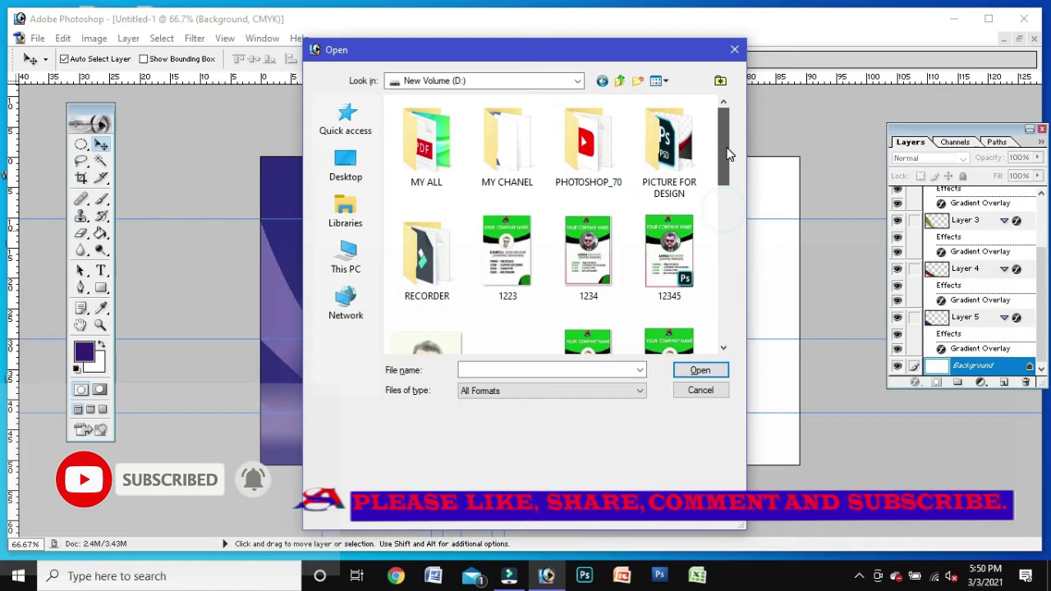
{"action": "double_click", "coordinate": [511, 141]}
{"action": "double_click", "coordinate": [417, 142]}
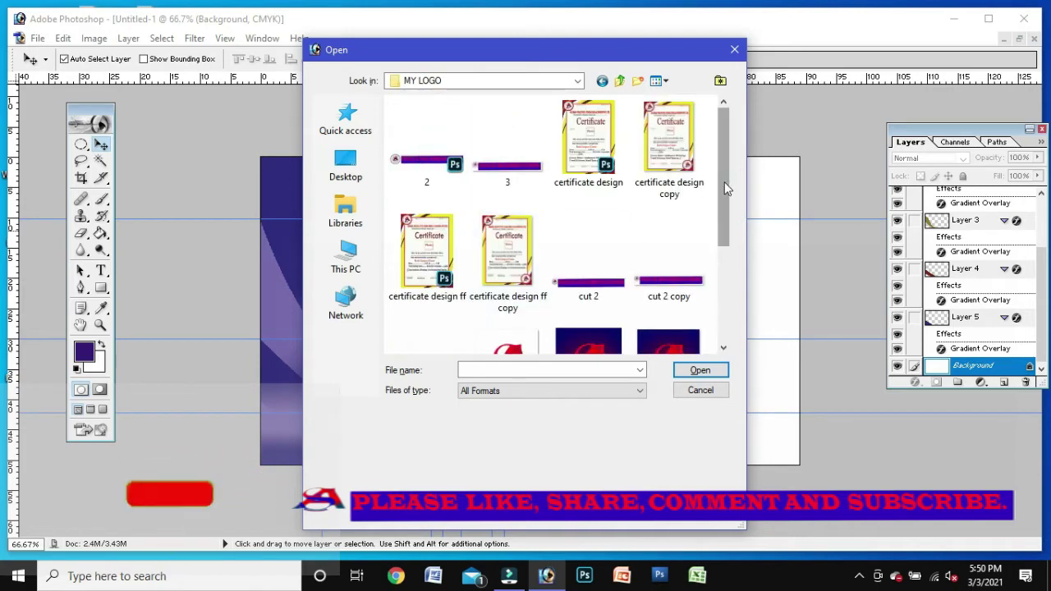
{"action": "left_click", "coordinate": [602, 80]}
{"action": "double_click", "coordinate": [447, 140]}
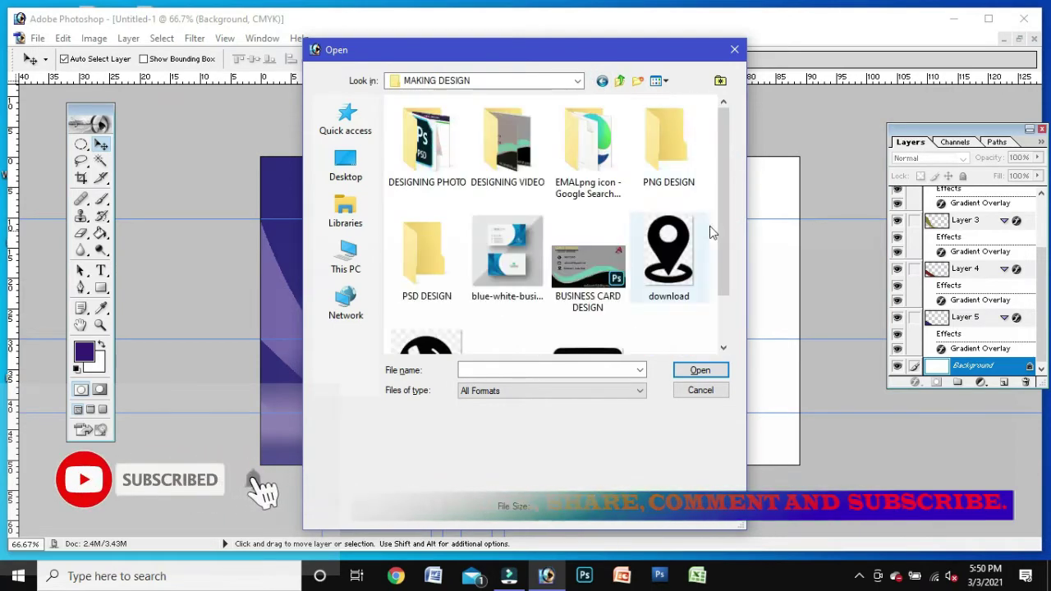
{"action": "left_click", "coordinate": [669, 199]}
{"action": "left_click", "coordinate": [699, 369]}
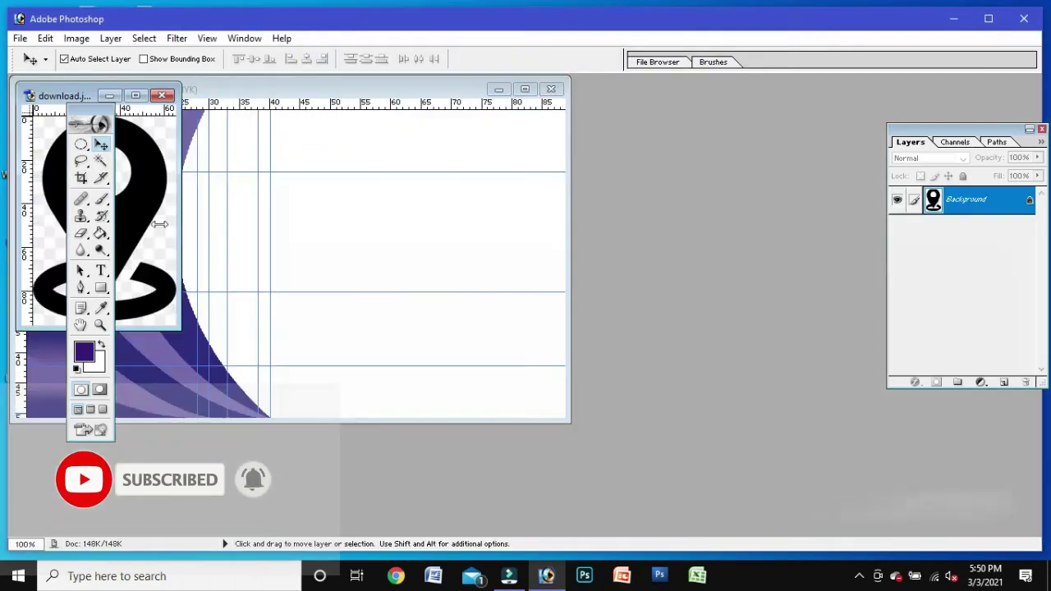
Step: Select the black pin with the Magic Wand and drag it into the Untitled-1 business card
{"action": "left_click", "coordinate": [99, 161]}
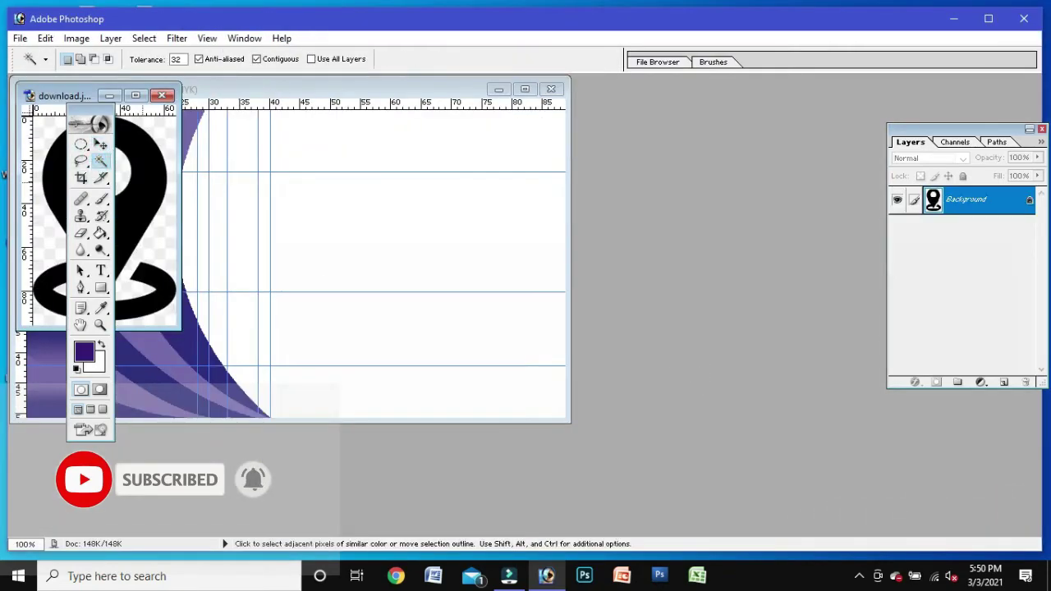
{"action": "left_click", "coordinate": [100, 143]}
{"action": "left_click_drag", "start_coordinate": [138, 156], "coordinate": [415, 226]}
{"action": "left_click", "coordinate": [524, 89]}
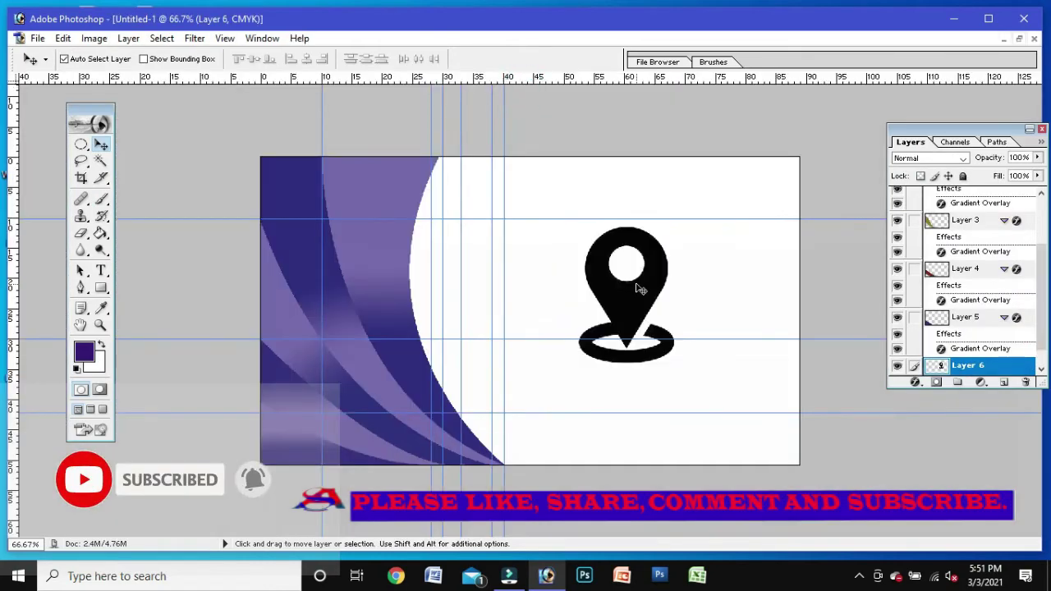
Step: Scale the pin to about 20.3% and nudge it down and left beside the swooshes
{"action": "key", "text": "ctrl+t"}
{"action": "left_click_drag", "start_coordinate": [677, 364], "coordinate": [635, 314]}
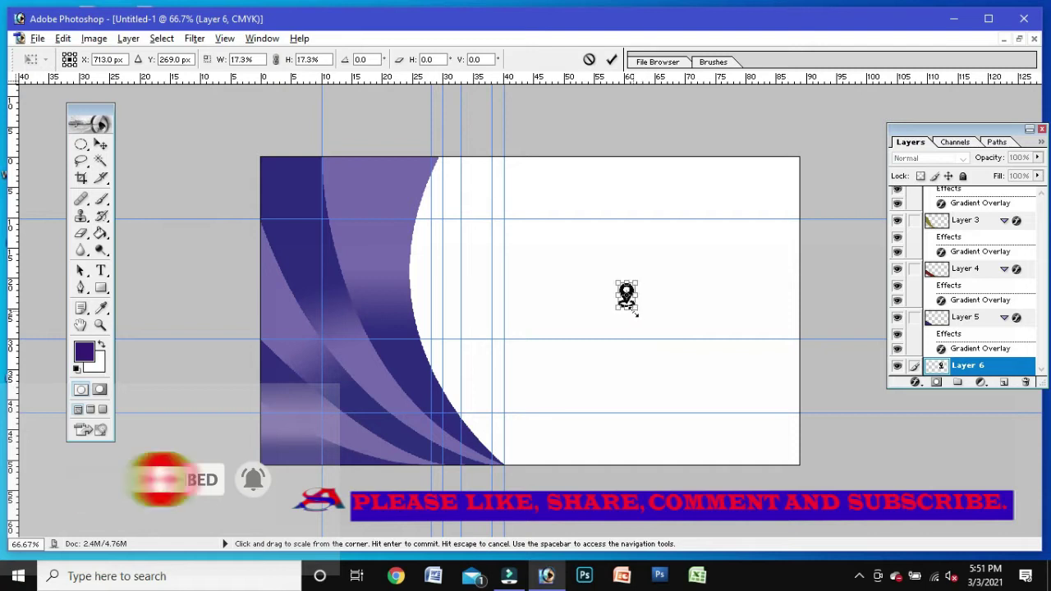
{"action": "key", "text": "Down"}
{"action": "key", "text": "Down"}
{"action": "key", "text": "Down"}
{"action": "key", "text": "Down"}
{"action": "key", "text": "Down"}
{"action": "key", "text": "Down"}
{"action": "key", "text": "Down"}
{"action": "key", "text": "Down"}
{"action": "key", "text": "Down"}
{"action": "key", "text": "Down"}
{"action": "key", "text": "Down"}
{"action": "key", "text": "Down"}
{"action": "key", "text": "Down"}
{"action": "key", "text": "Down"}
{"action": "key", "text": "Down"}
{"action": "key", "text": "Down"}
{"action": "key", "text": "Down"}
{"action": "key", "text": "Down"}
{"action": "key", "text": "Down"}
{"action": "key", "text": "Down"}
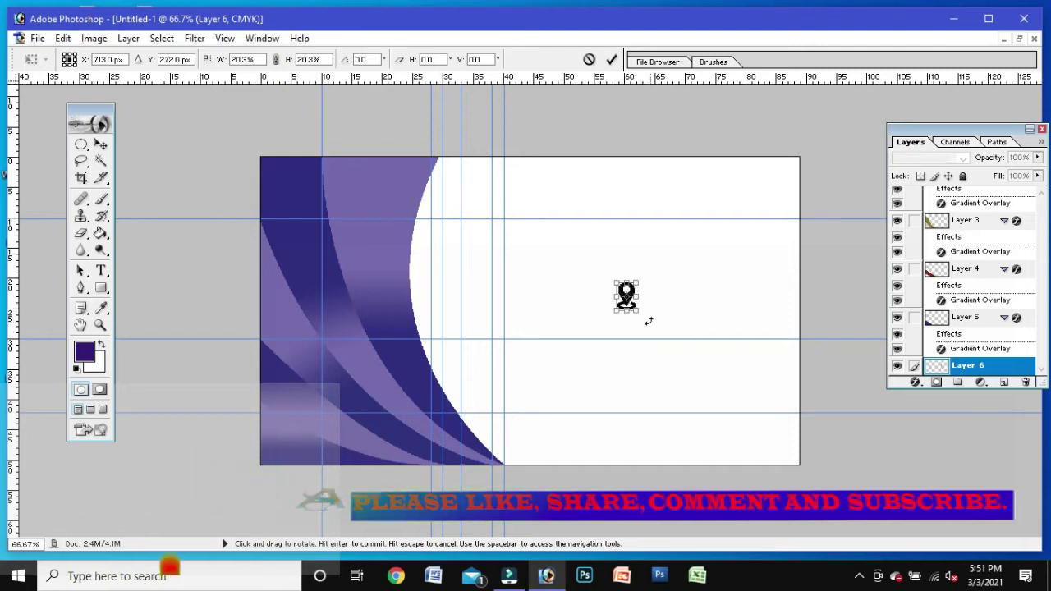
{"action": "key", "text": "Left"}
{"action": "key", "text": "Left"}
{"action": "key", "text": "Left"}
{"action": "key", "text": "Left"}
{"action": "key", "text": "Left"}
{"action": "key", "text": "Left"}
{"action": "key", "text": "Left"}
{"action": "key", "text": "Left"}
{"action": "key", "text": "Left"}
{"action": "key", "text": "Left"}
{"action": "key", "text": "Left"}
{"action": "key", "text": "Left"}
{"action": "key", "text": "Left"}
{"action": "key", "text": "Left"}
{"action": "key", "text": "Left"}
{"action": "key", "text": "Left"}
{"action": "key", "text": "Left"}
{"action": "key", "text": "Left"}
{"action": "key", "text": "Left"}
{"action": "key", "text": "Left"}
{"action": "key", "text": "Left"}
{"action": "key", "text": "Left"}
{"action": "key", "text": "Left"}
{"action": "key", "text": "Left"}
{"action": "key", "text": "Left"}
{"action": "key", "text": "Left"}
{"action": "key", "text": "Left"}
{"action": "key", "text": "Left"}
{"action": "key", "text": "Left"}
{"action": "key", "text": "Left"}
{"action": "key", "text": "Left"}
{"action": "key", "text": "Left"}
{"action": "key", "text": "Left"}
{"action": "key", "text": "Left"}
{"action": "key", "text": "Left"}
{"action": "key", "text": "Left"}
{"action": "key", "text": "Left"}
{"action": "key", "text": "Left"}
{"action": "key", "text": "Left"}
{"action": "key", "text": "Left"}
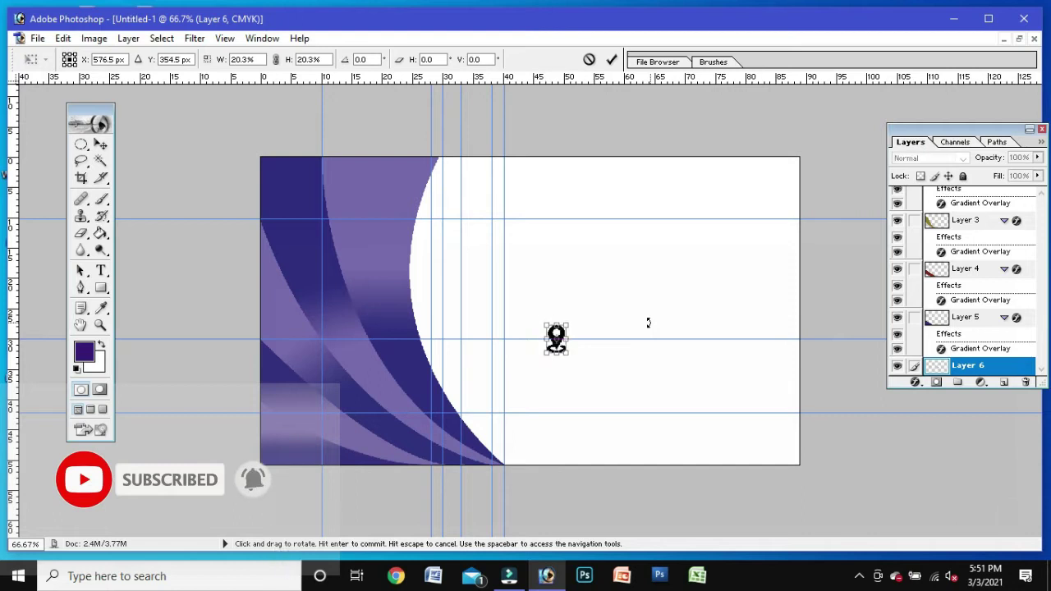
{"action": "key", "text": "Left"}
{"action": "key", "text": "Left"}
{"action": "key", "text": "Left"}
{"action": "key", "text": "Left"}
{"action": "key", "text": "Left"}
{"action": "key", "text": "Left"}
{"action": "key", "text": "Left"}
{"action": "key", "text": "Left"}
{"action": "key", "text": "Left"}
{"action": "key", "text": "Left"}
{"action": "key", "text": "Left"}
{"action": "key", "text": "Left"}
{"action": "key", "text": "Left"}
{"action": "key", "text": "Left"}
{"action": "key", "text": "Left"}
{"action": "key", "text": "Left"}
{"action": "key", "text": "Down"}
{"action": "key", "text": "Down"}
{"action": "key", "text": "Down"}
{"action": "key", "text": "Down"}
{"action": "key", "text": "Down"}
{"action": "key", "text": "Down"}
{"action": "key", "text": "Down"}
{"action": "key", "text": "Down"}
{"action": "key", "text": "Down"}
{"action": "key", "text": "Down"}
{"action": "key", "text": "Down"}
{"action": "key", "text": "Down"}
{"action": "key", "text": "Down"}
{"action": "key", "text": "Down"}
{"action": "key", "text": "Down"}
{"action": "key", "text": "Down"}
{"action": "key", "text": "Down"}
{"action": "key", "text": "Down"}
{"action": "key", "text": "Down"}
{"action": "key", "text": "Down"}
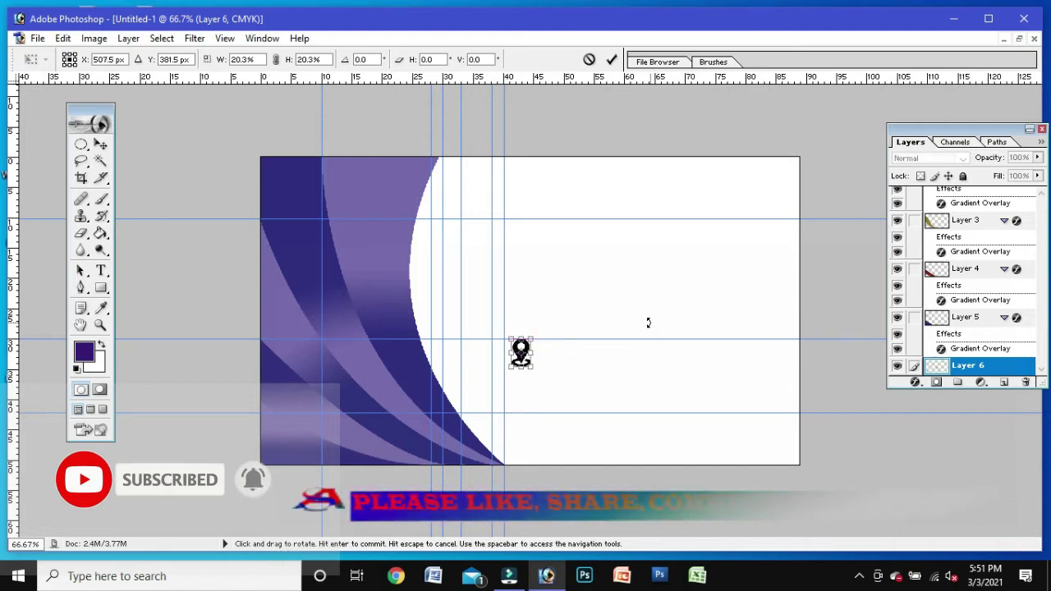
{"action": "key", "text": "Down"}
{"action": "key", "text": "Down"}
{"action": "key", "text": "Down"}
{"action": "key", "text": "Down"}
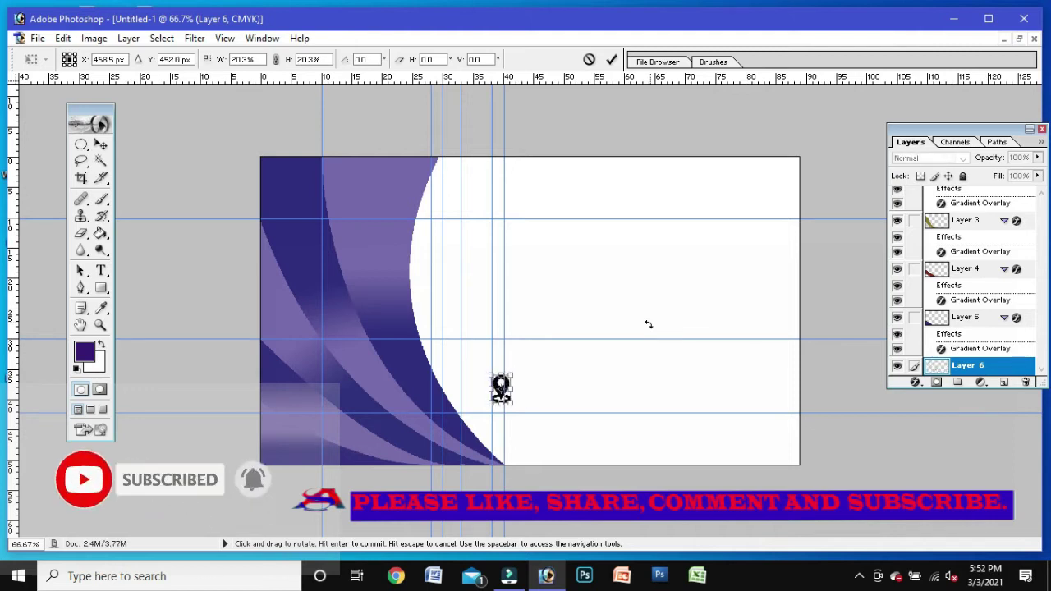
{"action": "key", "text": "Return"}
Step: Open phone download.png, Magic Wand the black phone icon and drag it onto the card
{"action": "key", "text": "ctrl+o"}
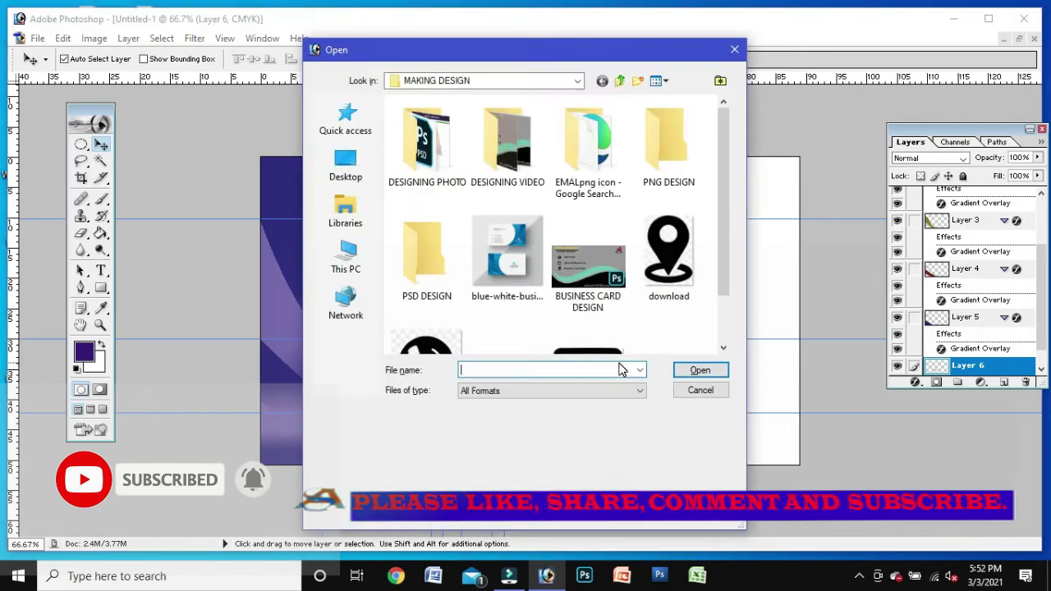
{"action": "scroll", "coordinate": [640, 303], "scroll_direction": "down", "scroll_amount": 2}
{"action": "left_click", "coordinate": [425, 308]}
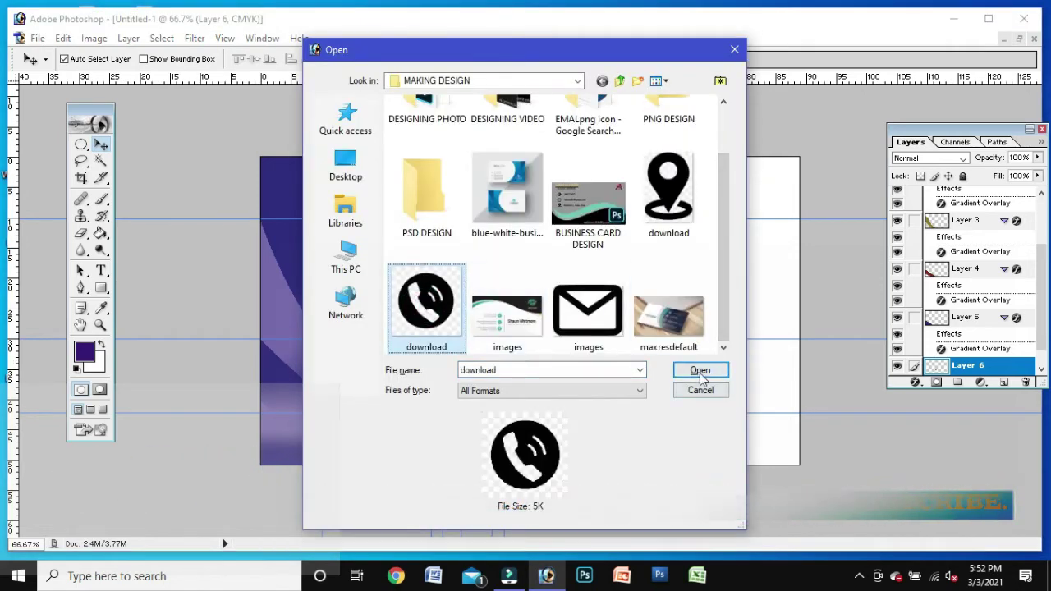
{"action": "left_click", "coordinate": [700, 371]}
{"action": "left_click", "coordinate": [101, 160]}
{"action": "left_click", "coordinate": [184, 179]}
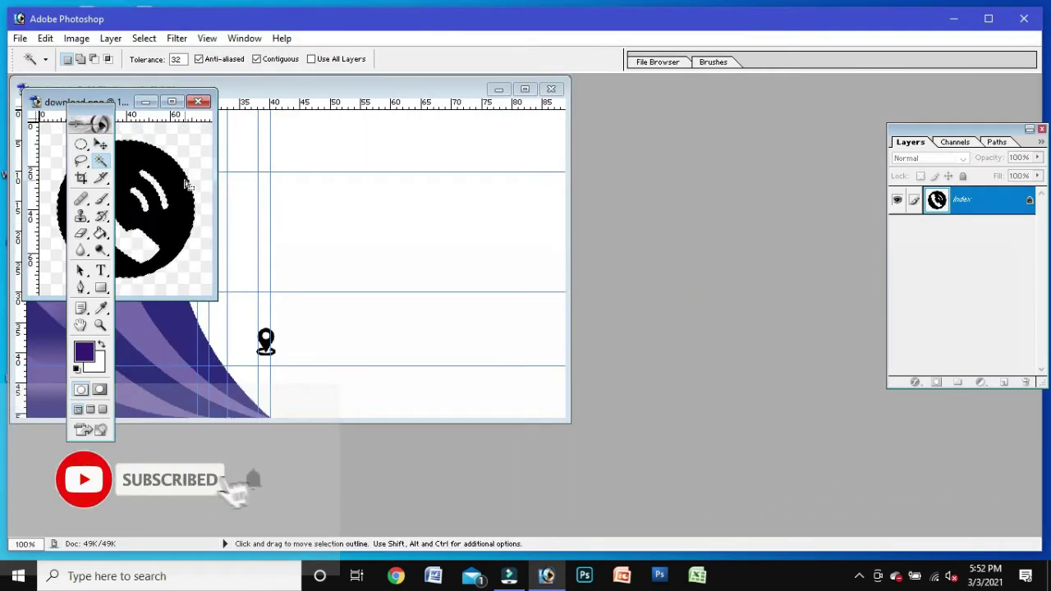
{"action": "left_click", "coordinate": [101, 145]}
{"action": "left_click_drag", "start_coordinate": [182, 201], "coordinate": [374, 243]}
Step: Scale the phone icon with Free Transform and nudge it just above the location pin
{"action": "key", "text": "ctrl+t"}
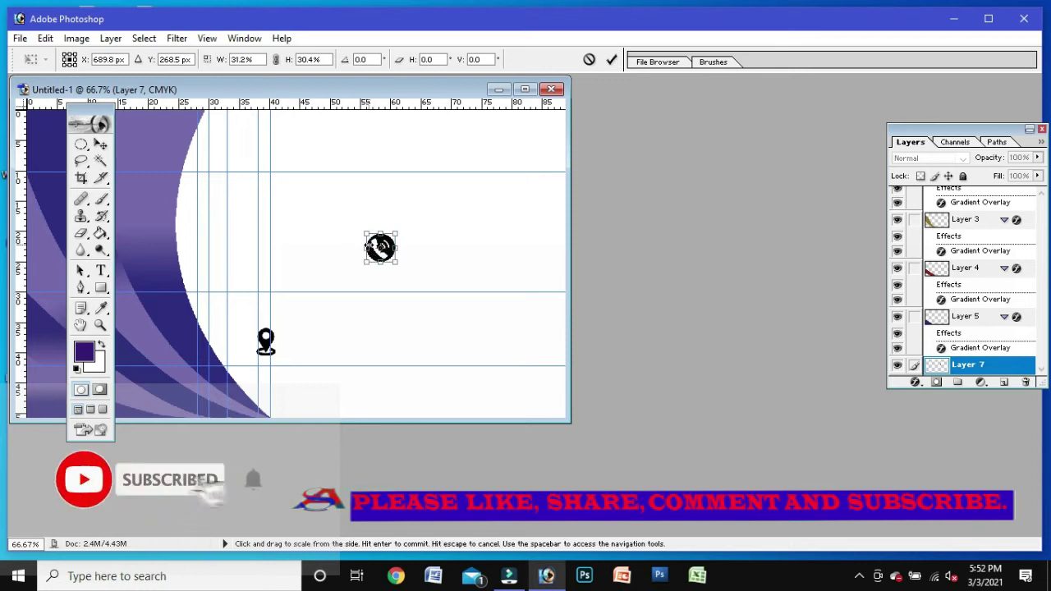
{"action": "key", "text": "shift+Left"}
{"action": "key", "text": "shift+Left"}
{"action": "key", "text": "shift+Left"}
{"action": "key", "text": "shift+Left"}
{"action": "key", "text": "shift+Left"}
{"action": "key", "text": "Left"}
{"action": "key", "text": "Left"}
{"action": "key", "text": "Left"}
{"action": "key", "text": "Left"}
{"action": "key", "text": "Left"}
{"action": "key", "text": "Left"}
{"action": "key", "text": "Left"}
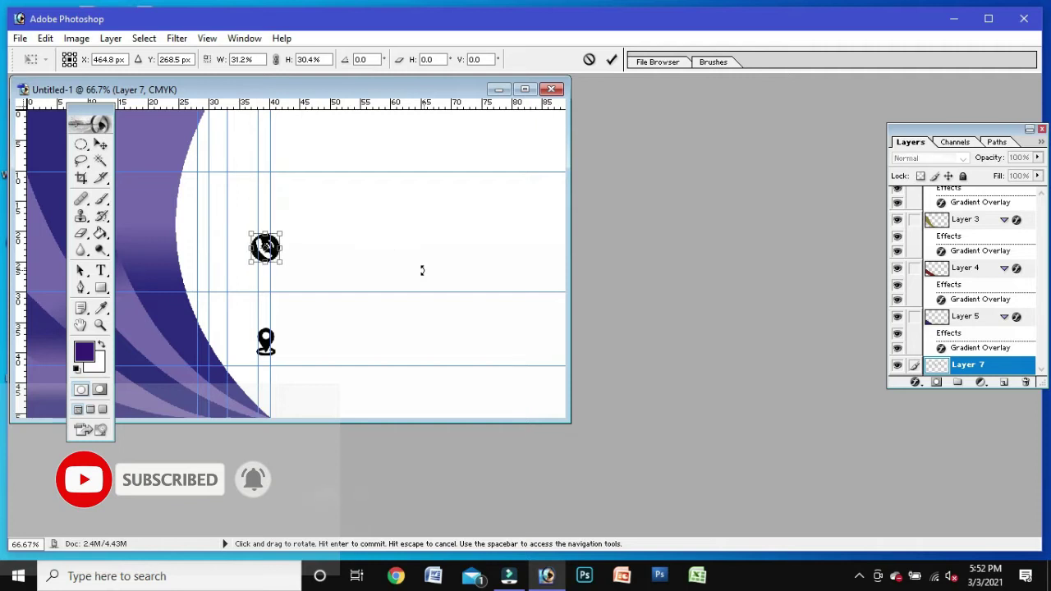
{"action": "key", "text": "shift+Down"}
{"action": "key", "text": "shift+Down"}
{"action": "key", "text": "shift+Down"}
{"action": "key", "text": "shift+Down"}
{"action": "key", "text": "shift+Down"}
{"action": "key", "text": "Down"}
{"action": "key", "text": "Down"}
{"action": "key", "text": "Down"}
{"action": "key", "text": "Down"}
{"action": "key", "text": "Down"}
{"action": "key", "text": "Down"}
{"action": "key", "text": "Down"}
{"action": "key", "text": "Down"}
{"action": "key", "text": "Left"}
{"action": "key", "text": "Left"}
{"action": "key", "text": "Left"}
{"action": "key", "text": "Left"}
{"action": "key", "text": "Left"}
{"action": "key", "text": "Left"}
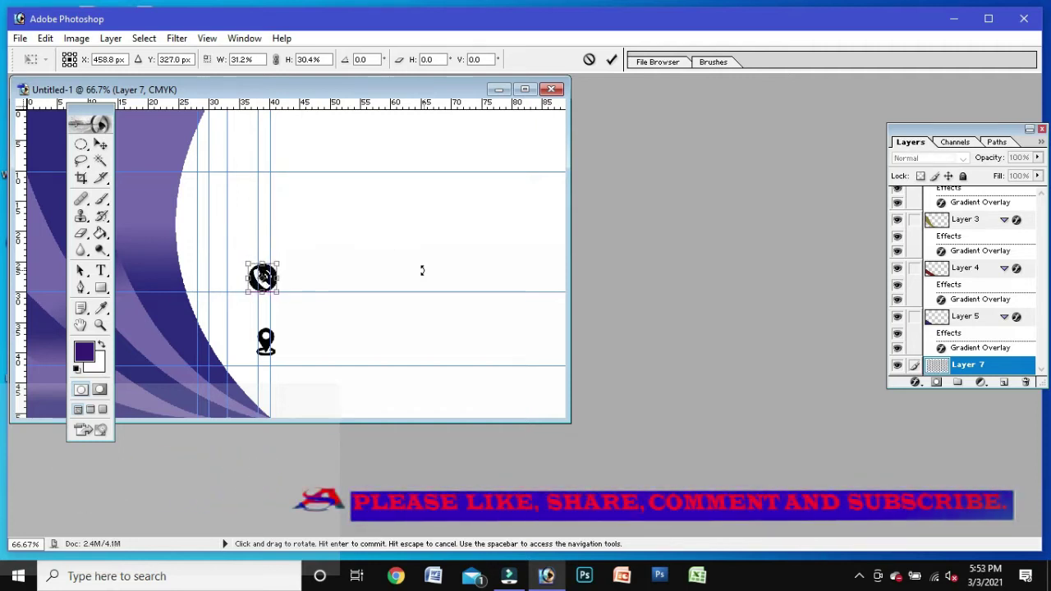
{"action": "key", "text": "Left"}
{"action": "key", "text": "Left"}
{"action": "key", "text": "Left"}
{"action": "key", "text": "Down"}
{"action": "key", "text": "Down"}
{"action": "key", "text": "Down"}
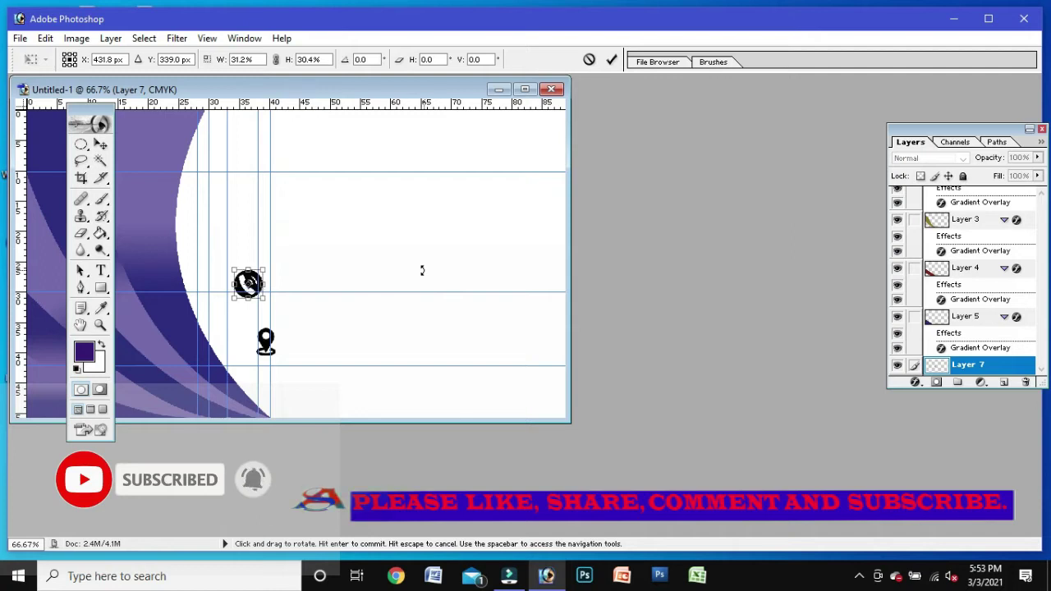
{"action": "key", "text": "Return"}
Step: Re-apply Free Transform to the location pin and phone icons, then bring up the Open dialog
{"action": "left_click", "coordinate": [265, 345], "text": "ctrl"}
{"action": "key", "text": "ctrl+t"}
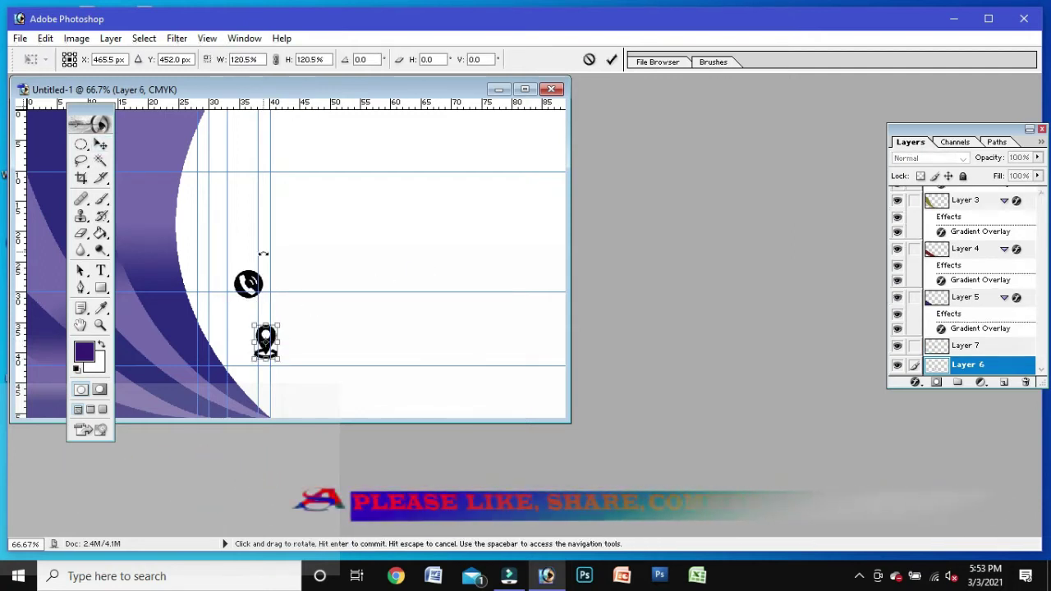
{"action": "key", "text": "Return"}
{"action": "left_click", "coordinate": [251, 284]}
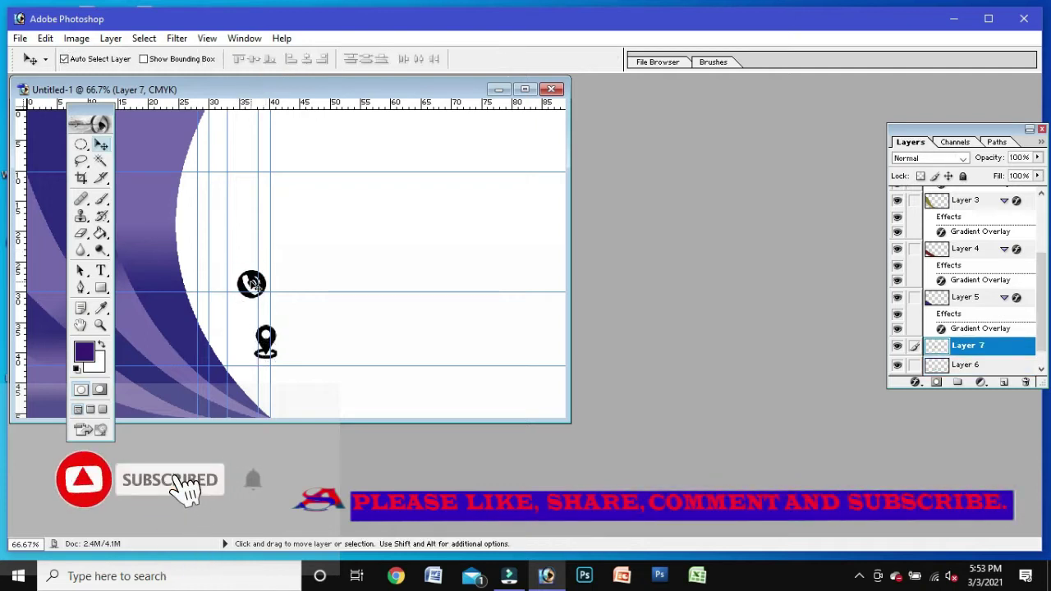
{"action": "key", "text": "ctrl+t"}
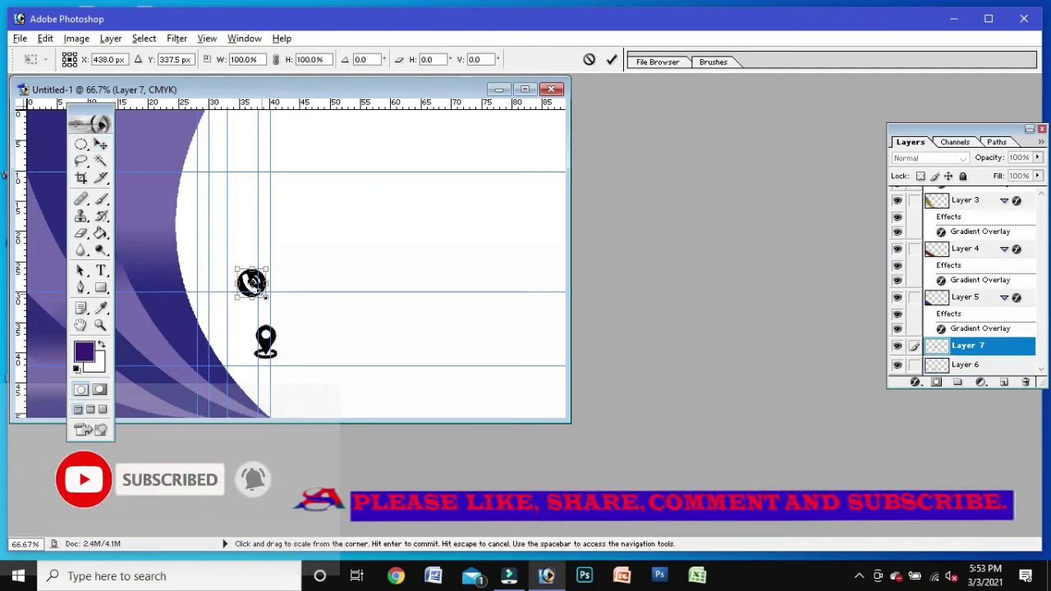
{"action": "key", "text": "Return"}
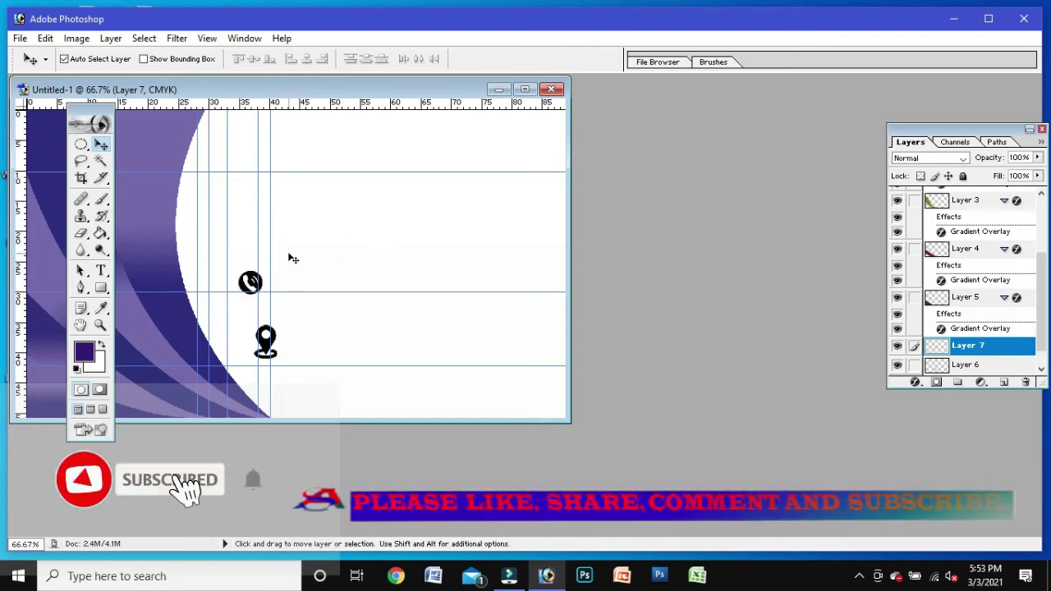
{"action": "key", "text": "ctrl+o"}
Step: Open the envelope image, select it with the Magic Wand and drag it onto the card
{"action": "scroll", "coordinate": [726, 272], "scroll_direction": "down", "scroll_amount": 3}
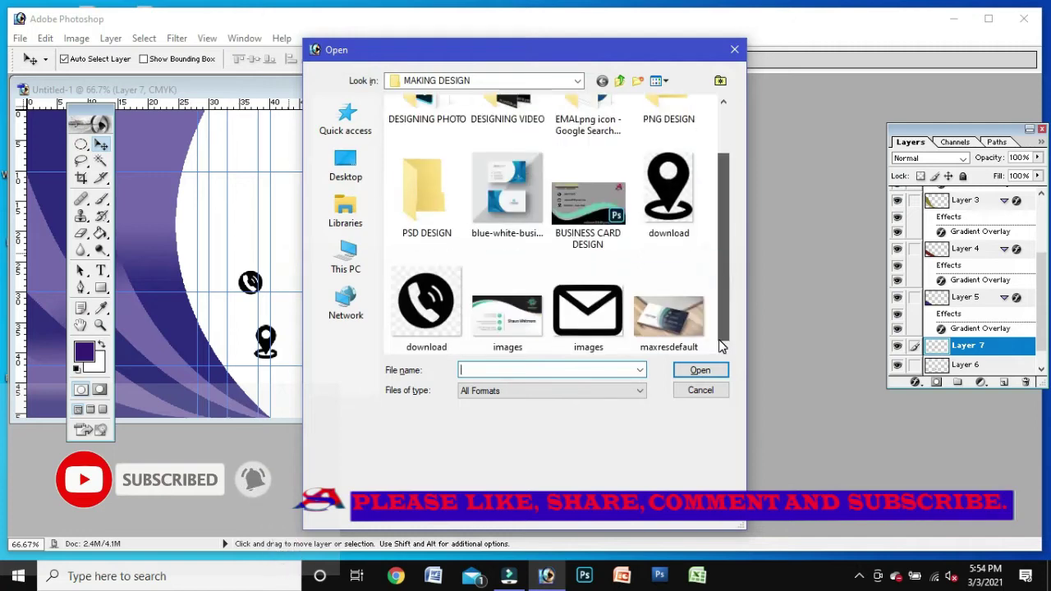
{"action": "left_click", "coordinate": [587, 308]}
{"action": "left_click", "coordinate": [698, 371]}
{"action": "left_click", "coordinate": [100, 160]}
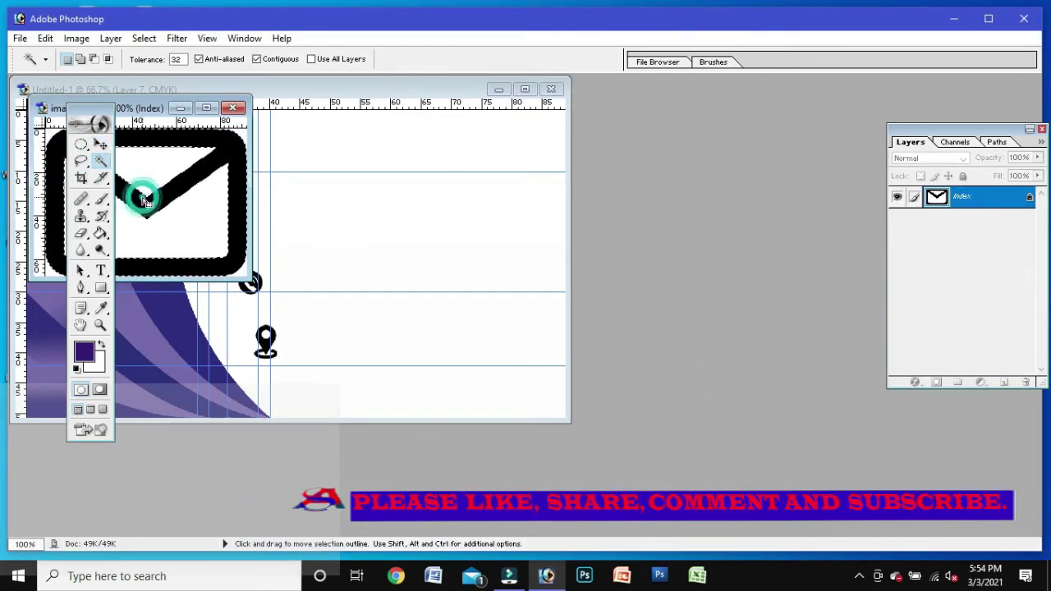
{"action": "key", "text": "v"}
{"action": "left_click_drag", "start_coordinate": [142, 200], "coordinate": [287, 212]}
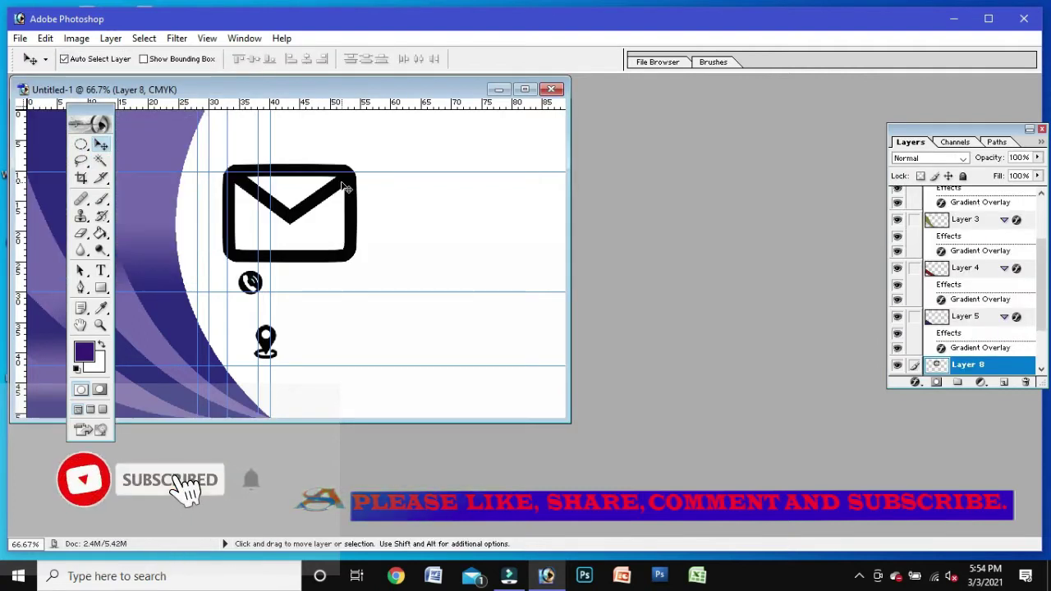
Step: Shrink the envelope icon to about 23% and nudge it slightly down
{"action": "key", "text": "ctrl+t"}
{"action": "left_click_drag", "start_coordinate": [357, 259], "coordinate": [298, 231]}
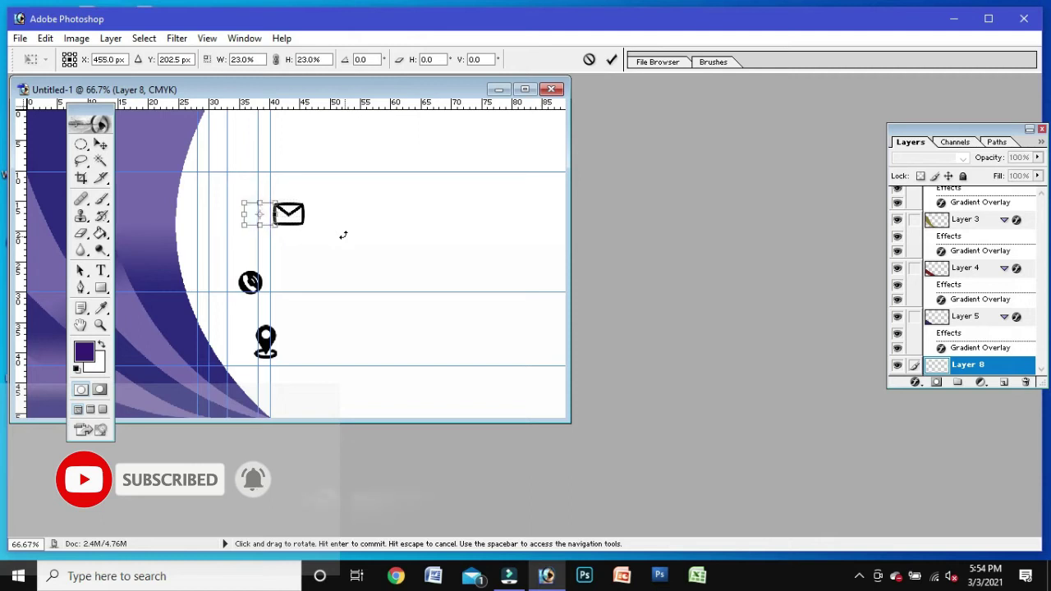
{"action": "key", "text": "Down"}
{"action": "key", "text": "Down"}
{"action": "key", "text": "Down"}
{"action": "key", "text": "Down"}
{"action": "key", "text": "Down"}
{"action": "key", "text": "Down"}
{"action": "key", "text": "Down"}
{"action": "key", "text": "Down"}
{"action": "key", "text": "Down"}
{"action": "key", "text": "Down"}
{"action": "key", "text": "Down"}
{"action": "key", "text": "Down"}
{"action": "key", "text": "Down"}
{"action": "key", "text": "Down"}
{"action": "key", "text": "Down"}
{"action": "key", "text": "Down"}
{"action": "key", "text": "Down"}
{"action": "key", "text": "Down"}
{"action": "key", "text": "Down"}
{"action": "key", "text": "Down"}
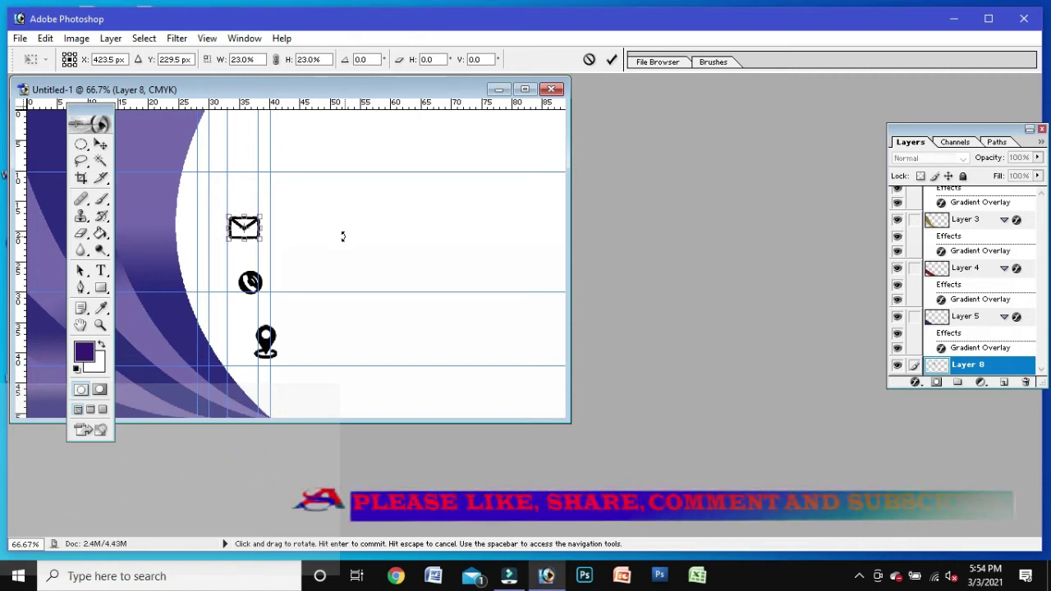
{"action": "key", "text": "Down"}
{"action": "key", "text": "Down"}
{"action": "key", "text": "Down"}
{"action": "key", "text": "Down"}
{"action": "key", "text": "Down"}
{"action": "key", "text": "Down"}
{"action": "key", "text": "Down"}
{"action": "key", "text": "Down"}
{"action": "key", "text": "Down"}
{"action": "key", "text": "Down"}
{"action": "key", "text": "Down"}
{"action": "key", "text": "Down"}
{"action": "key", "text": "Down"}
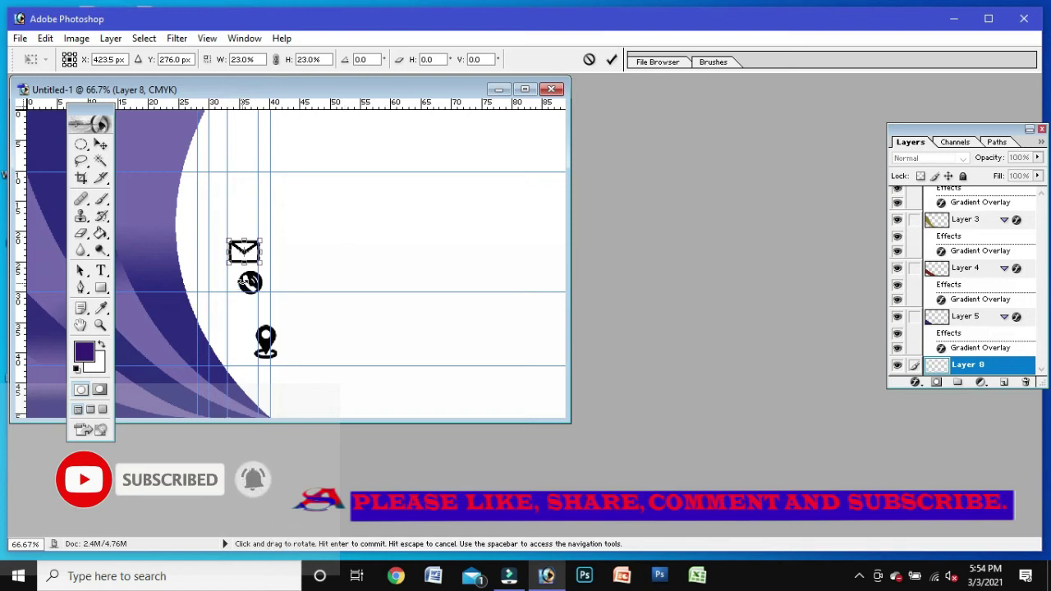
{"action": "key", "text": "Return"}
Step: Move the phone above the envelope, then shift the envelope down and narrow it
{"action": "left_click_drag", "start_coordinate": [251, 281], "coordinate": [247, 216]}
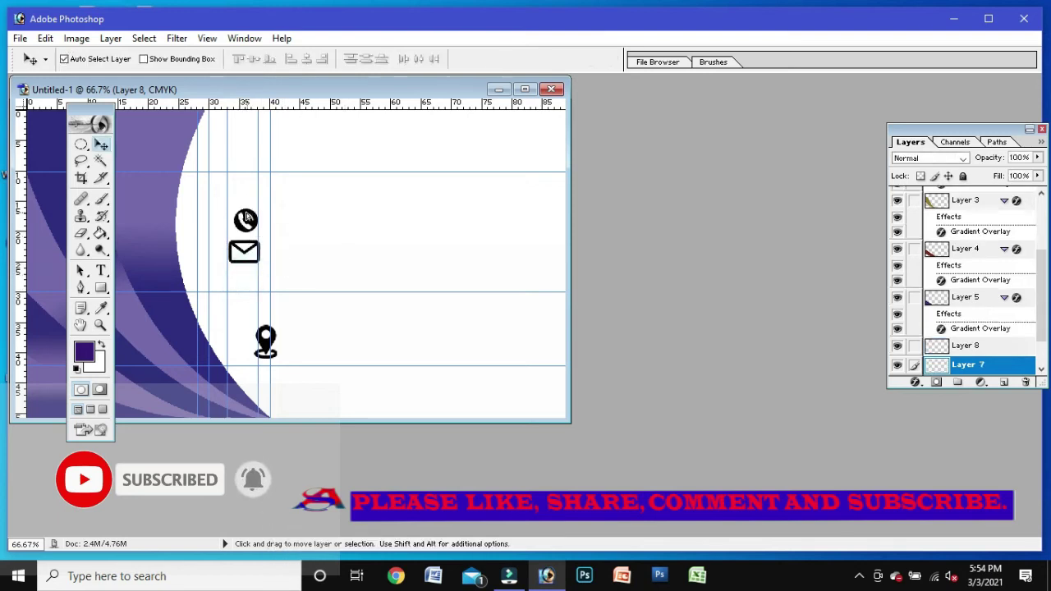
{"action": "left_click", "coordinate": [246, 252]}
{"action": "left_click", "coordinate": [509, 234]}
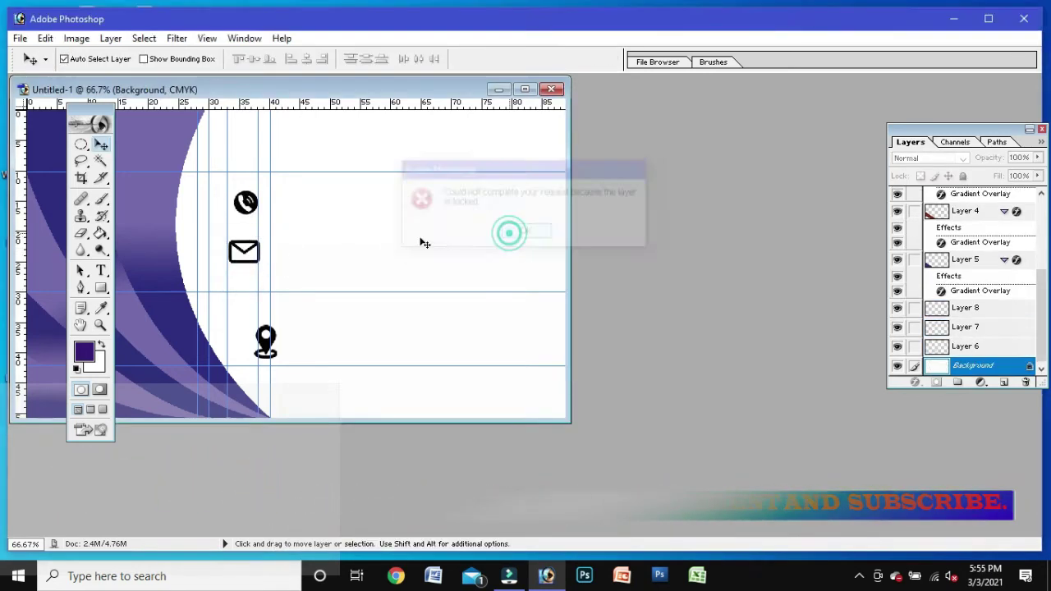
{"action": "left_click", "coordinate": [232, 257]}
{"action": "mouse_move", "coordinate": [248, 256]}
{"action": "left_mouse_down"}
{"action": "mouse_move", "coordinate": [251, 278]}
{"action": "mouse_move", "coordinate": [235, 272]}
{"action": "left_mouse_up"}
{"action": "key", "text": "ctrl+t"}
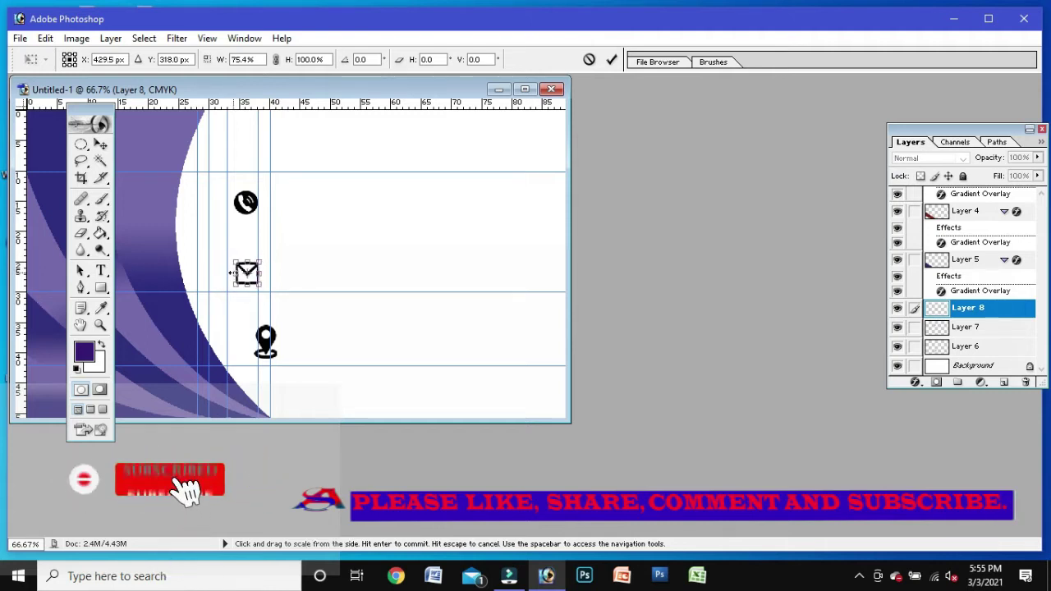
{"action": "key", "text": "Return"}
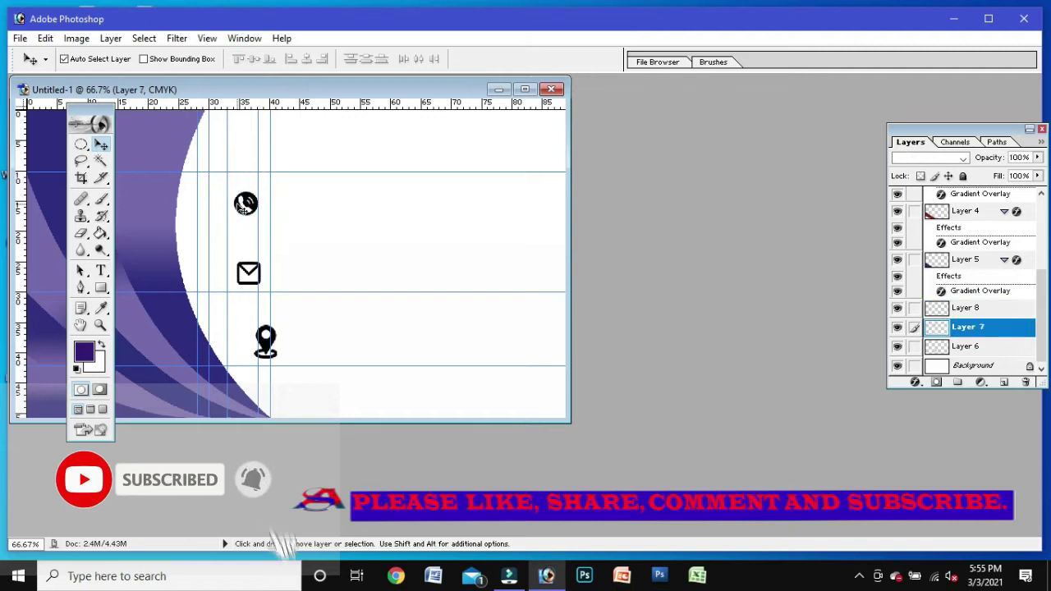
Step: Nudge the phone icon, cancel the Open dialog, and drag the phone slightly down into line
{"action": "key", "text": "Up"}
{"action": "key", "text": "Up"}
{"action": "key", "text": "Up"}
{"action": "key", "text": "Up"}
{"action": "key", "text": "Up"}
{"action": "key", "text": "Up"}
{"action": "key", "text": "Up"}
{"action": "key", "text": "Up"}
{"action": "key", "text": "Up"}
{"action": "key", "text": "Up"}
{"action": "key", "text": "Up"}
{"action": "key", "text": "Up"}
{"action": "key", "text": "Up"}
{"action": "key", "text": "Up"}
{"action": "key", "text": "Up"}
{"action": "key", "text": "Up"}
{"action": "key", "text": "Up"}
{"action": "key", "text": "Up"}
{"action": "key", "text": "Up"}
{"action": "key", "text": "Up"}
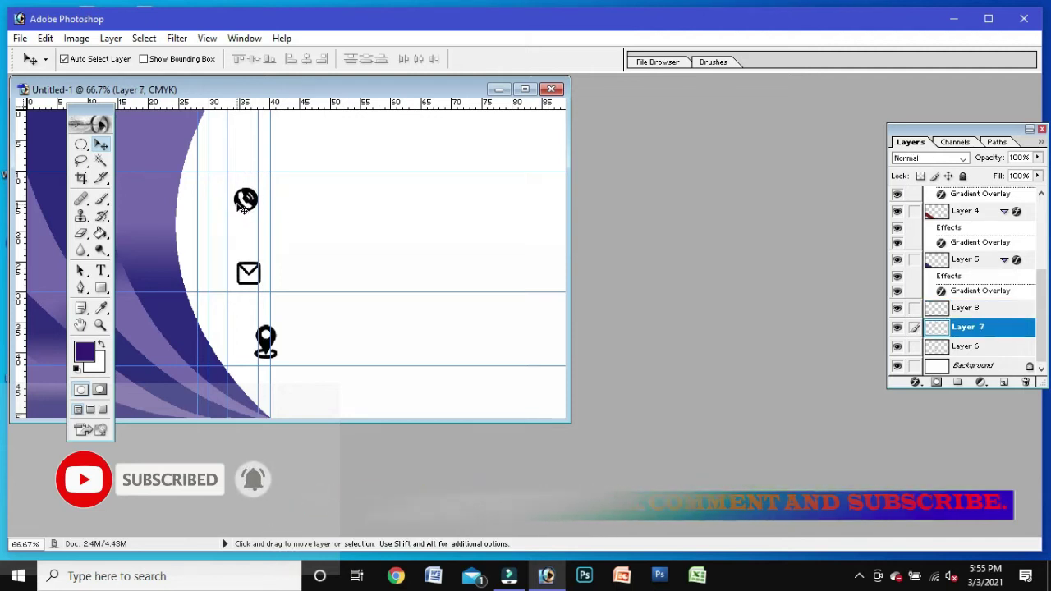
{"action": "key", "text": "Down"}
{"action": "key", "text": "Down"}
{"action": "key", "text": "Down"}
{"action": "key", "text": "Down"}
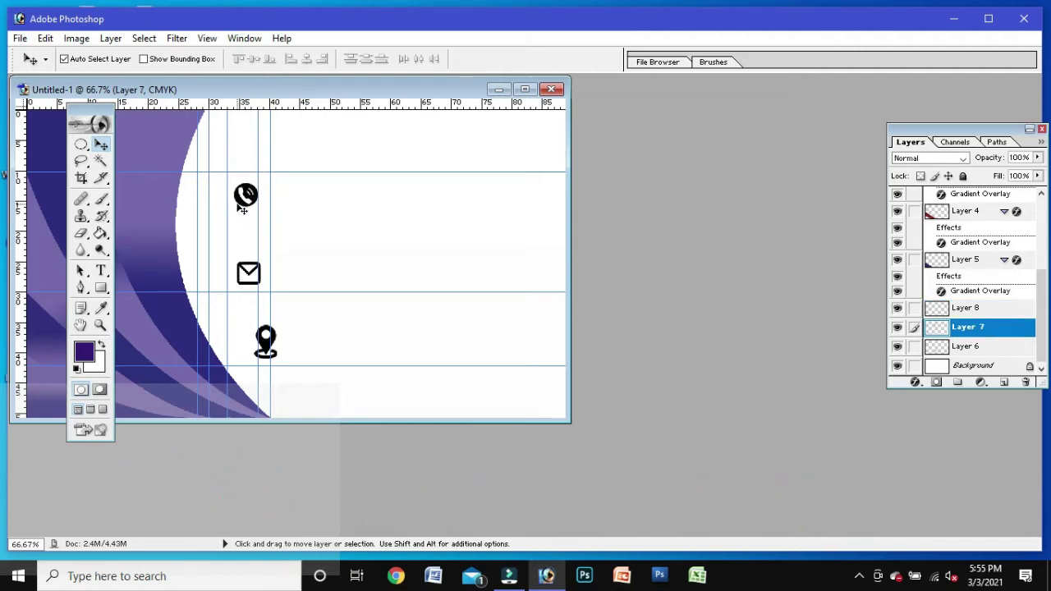
{"action": "key", "text": "ctrl+o"}
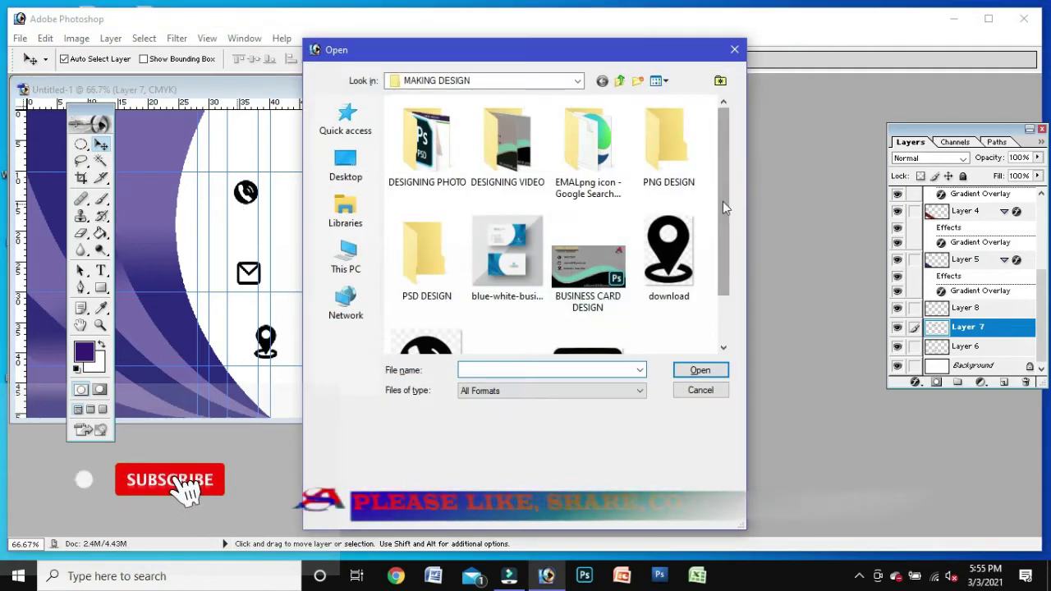
{"action": "mouse_move", "coordinate": [723, 201]}
{"action": "left_mouse_down"}
{"action": "mouse_move", "coordinate": [719, 247]}
{"action": "mouse_move", "coordinate": [720, 200]}
{"action": "left_mouse_up"}
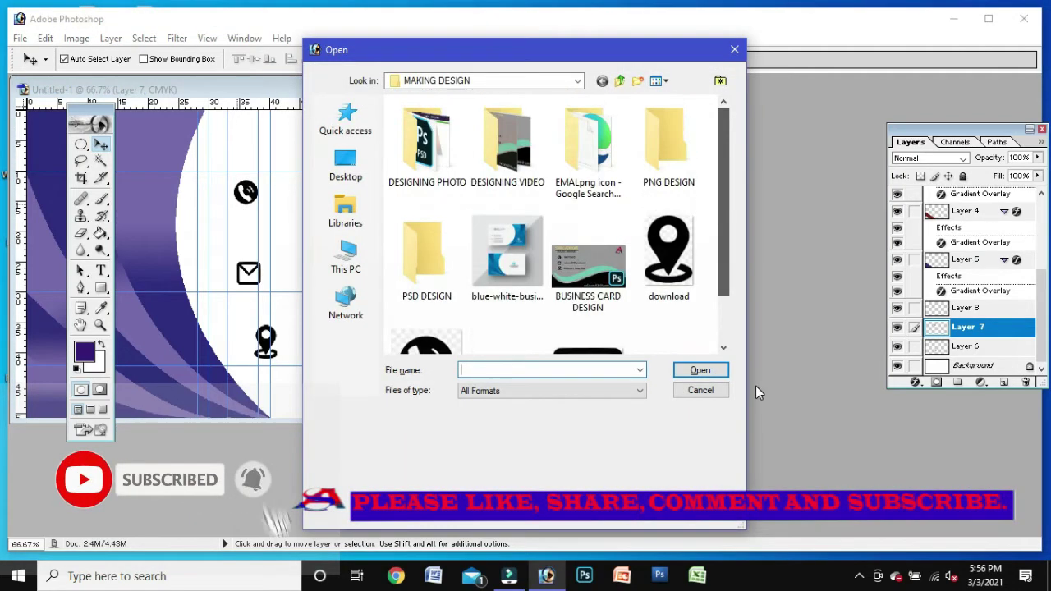
{"action": "scroll", "coordinate": [724, 261], "scroll_direction": "down", "scroll_amount": 1}
{"action": "scroll", "coordinate": [718, 270], "scroll_direction": "up", "scroll_amount": 1}
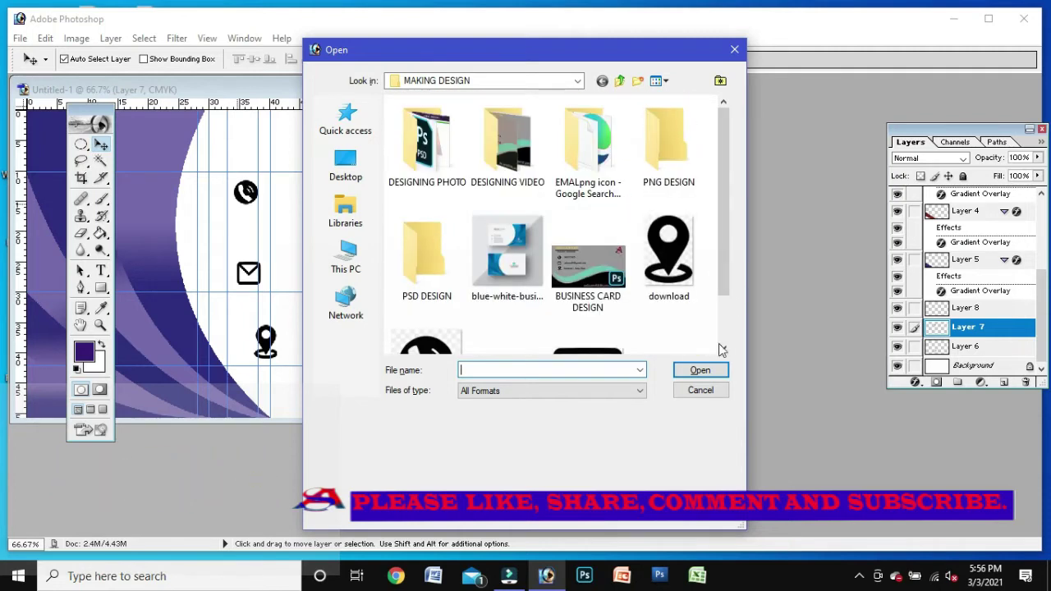
{"action": "left_click", "coordinate": [700, 391]}
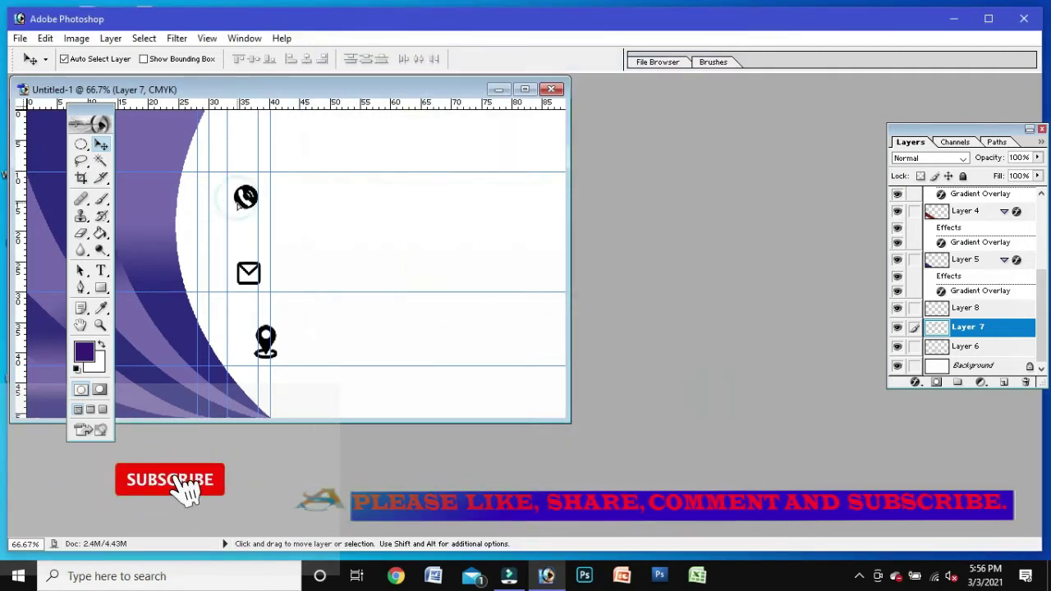
{"action": "left_click_drag", "start_coordinate": [240, 211], "coordinate": [242, 215]}
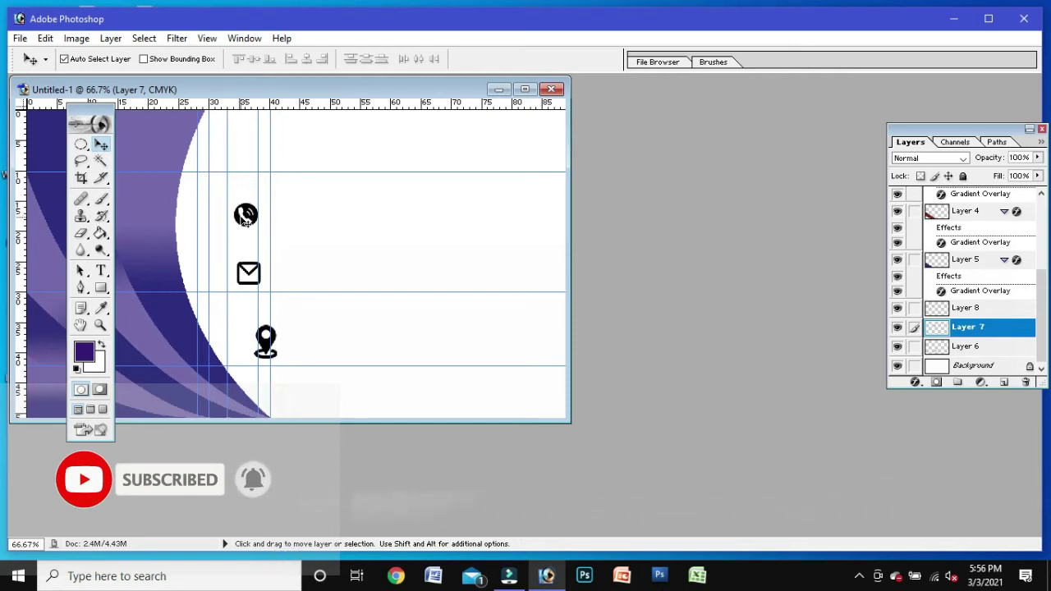
Step: Start a 4 mm text entry near the card's top right with the Type tool
{"action": "left_click", "coordinate": [100, 270]}
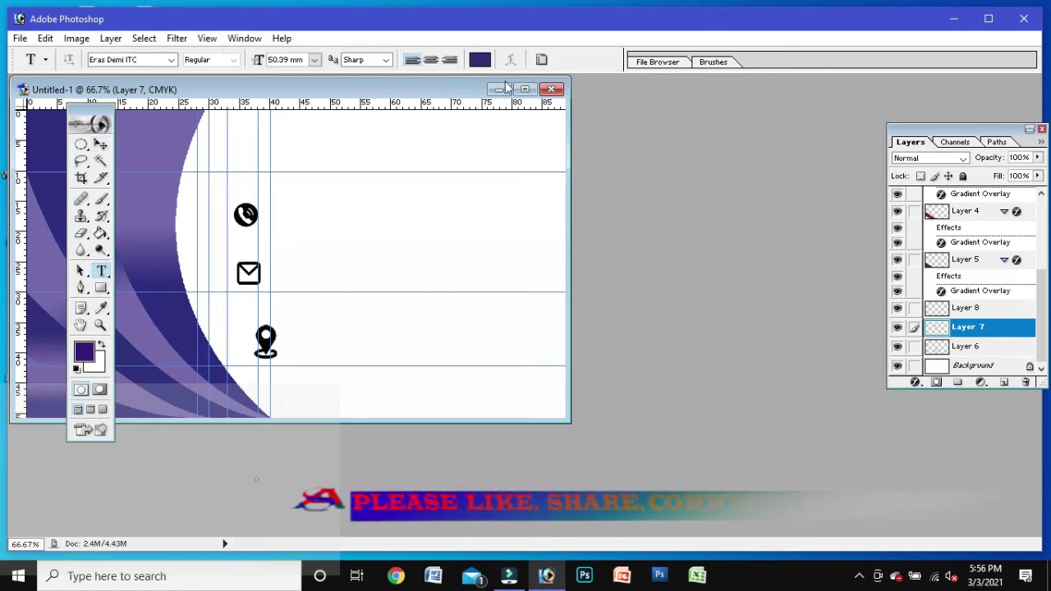
{"action": "left_click", "coordinate": [525, 88]}
{"action": "left_click", "coordinate": [546, 215]}
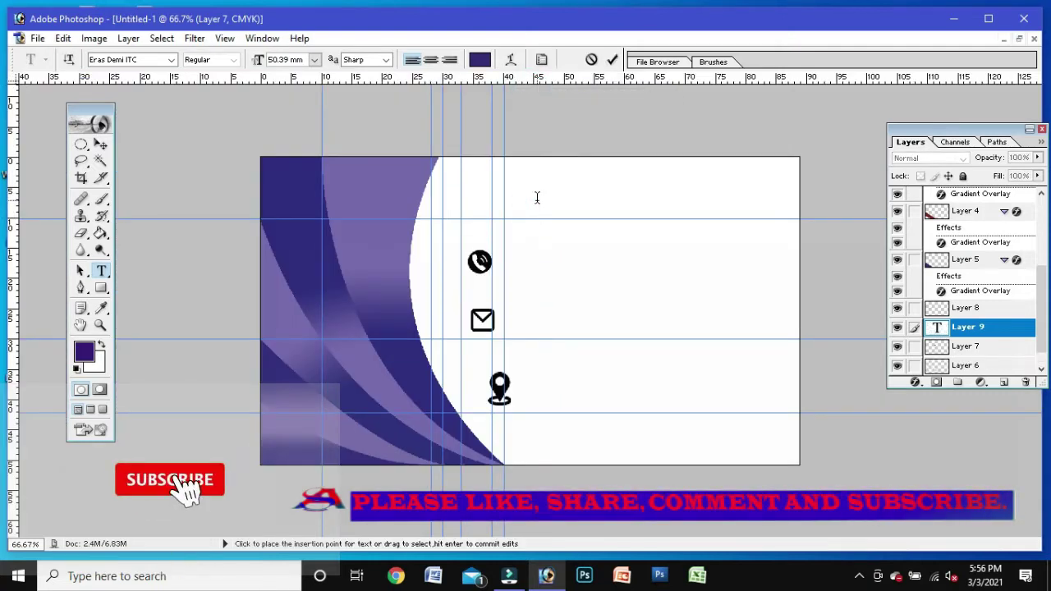
{"action": "left_click", "coordinate": [313, 60]}
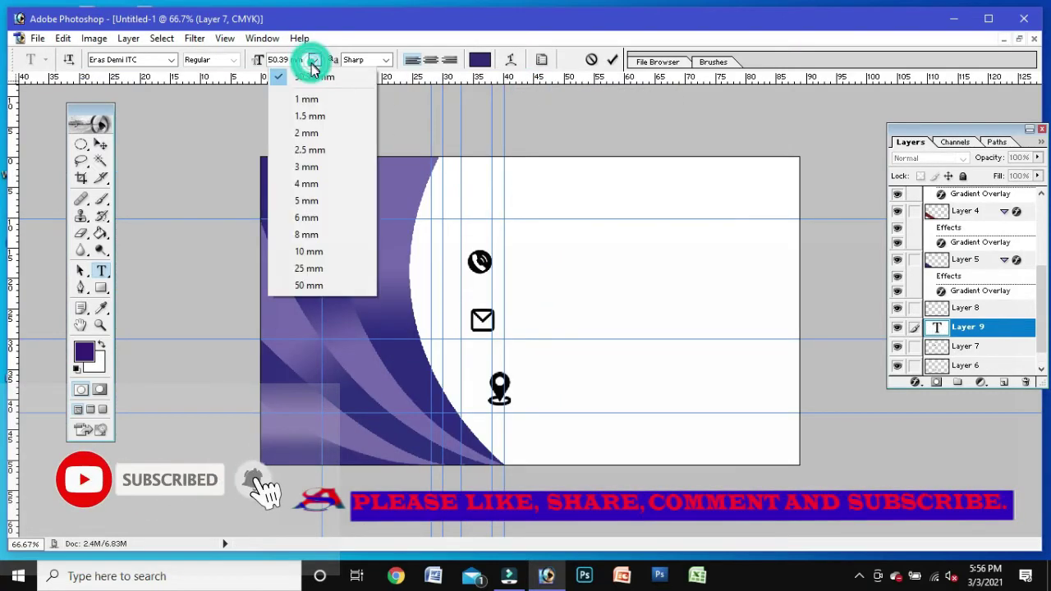
{"action": "left_click", "coordinate": [297, 187]}
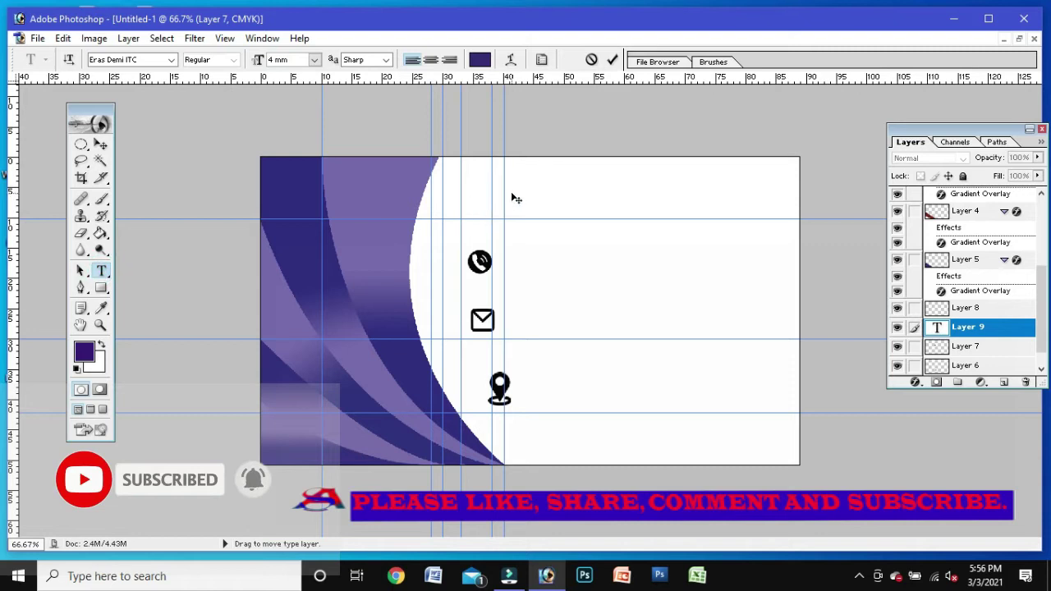
Step: Type 'YOUR COMPANY NAME' and stretch it taller with Free Transform
{"action": "type", "text": "yo"}
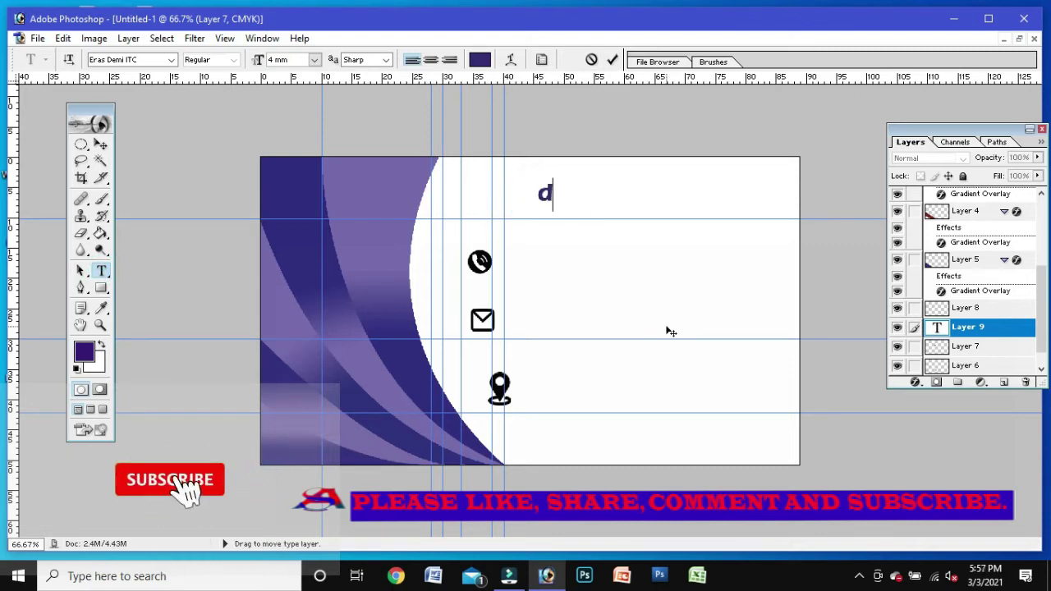
{"action": "key", "text": "BackSpace"}
{"action": "type", "text": "ur company "}
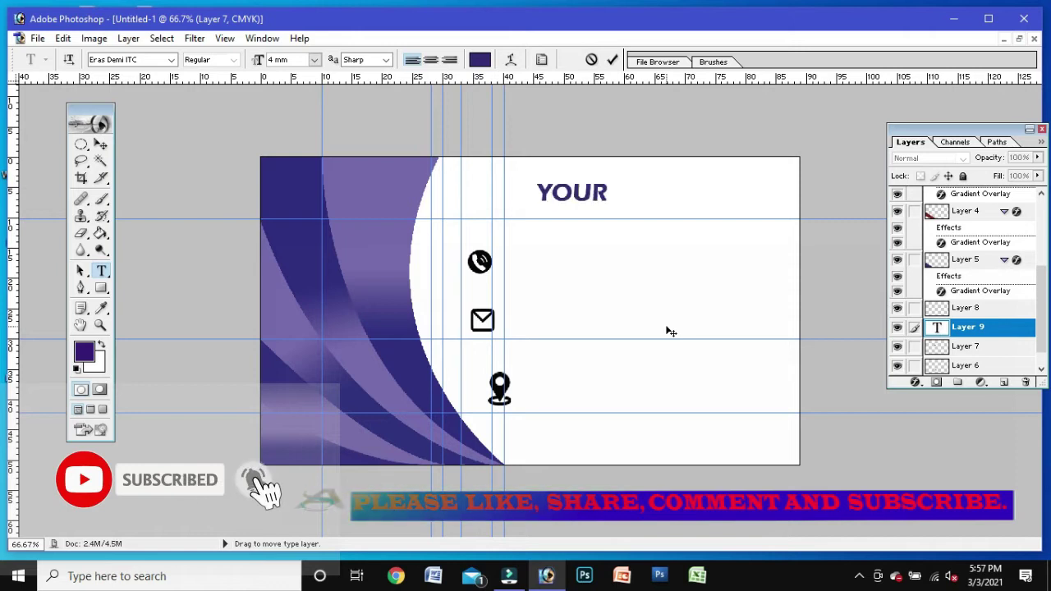
{"action": "type", "text": "nam"}
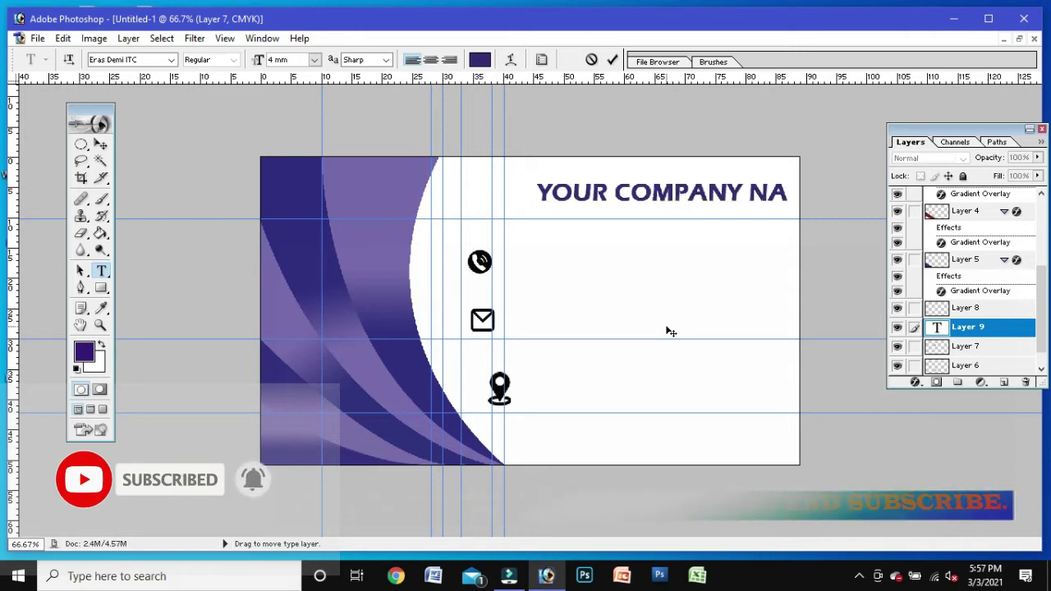
{"action": "left_click", "coordinate": [100, 143]}
{"action": "key", "text": "ctrl+t"}
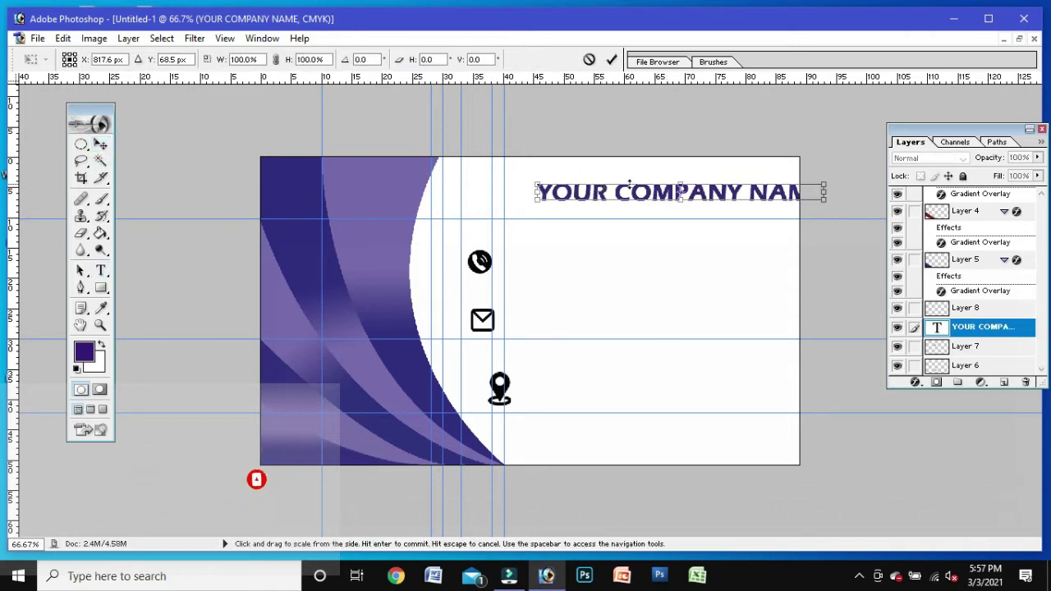
{"action": "left_click_drag", "start_coordinate": [825, 200], "coordinate": [493, 194]}
Step: Apply the stretch, then recolour the YOUR COMPANY NAME text teal-blue in the Color Picker
{"action": "key", "text": "Return"}
{"action": "left_click", "coordinate": [100, 271]}
{"action": "left_click", "coordinate": [480, 59]}
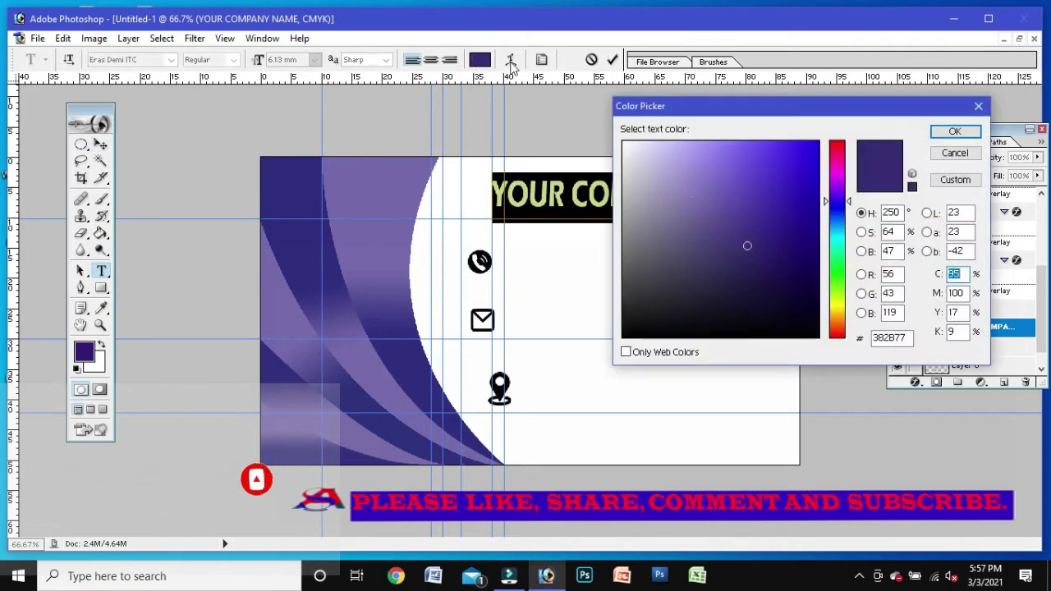
{"action": "left_click", "coordinate": [693, 201]}
{"action": "left_click_drag", "start_coordinate": [839, 201], "coordinate": [840, 227]}
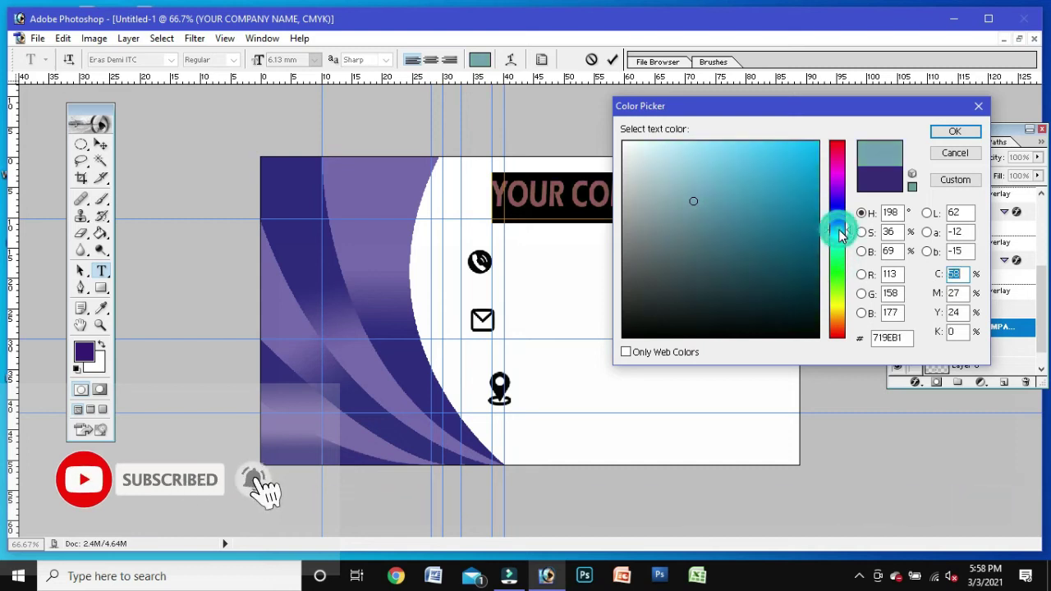
{"action": "left_click", "coordinate": [741, 230]}
{"action": "left_click", "coordinate": [765, 195]}
{"action": "left_click", "coordinate": [955, 131]}
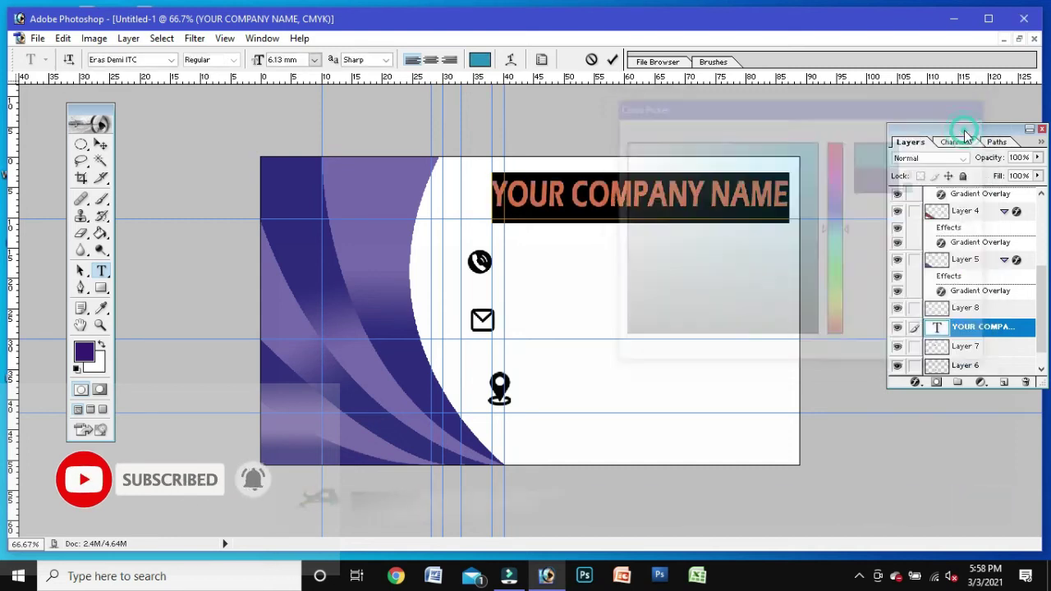
{"action": "left_click", "coordinate": [668, 196]}
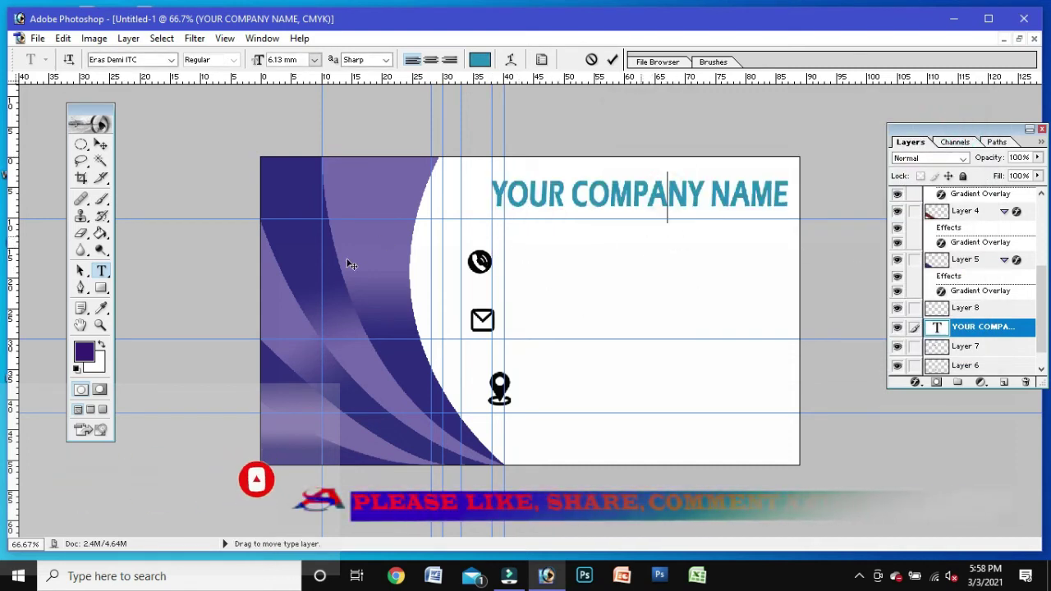
{"action": "left_click", "coordinate": [100, 271]}
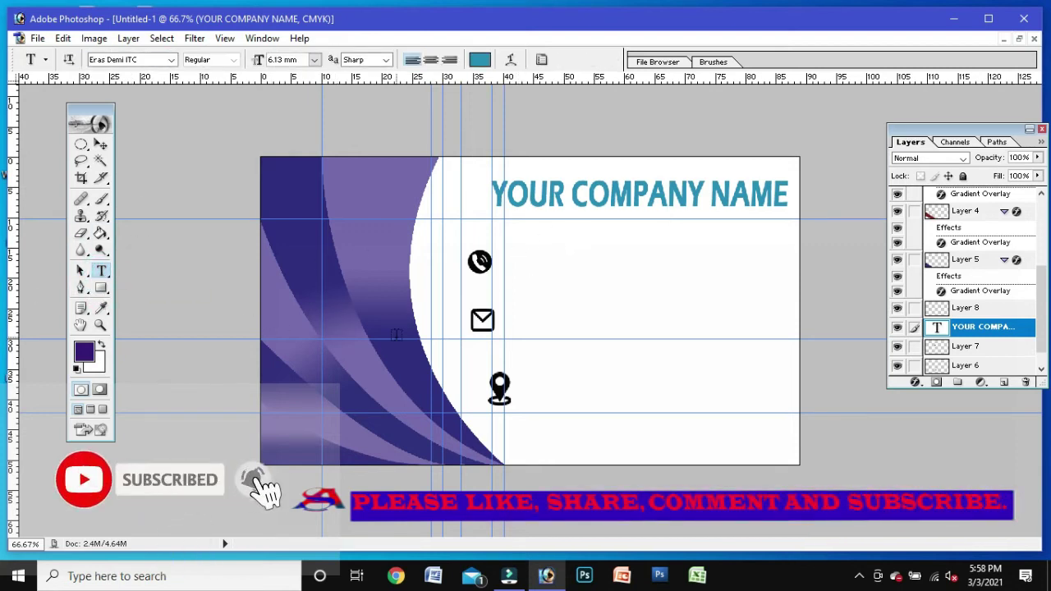
{"action": "left_click", "coordinate": [100, 144]}
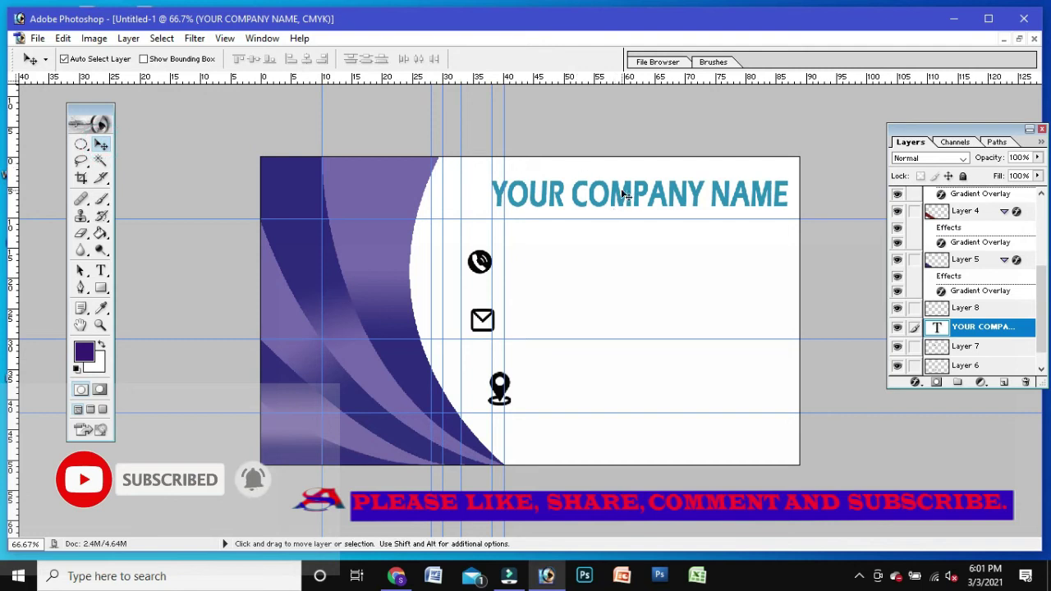
Step: Move the company name down-left and drag its layer to the top of the Layers panel
{"action": "left_click_drag", "start_coordinate": [624, 197], "coordinate": [554, 256]}
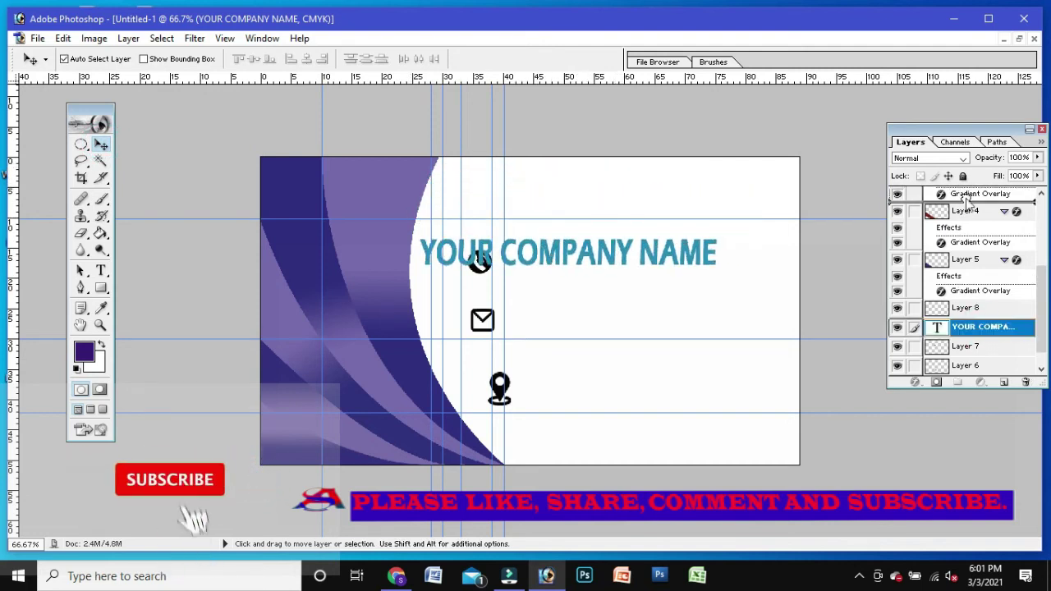
{"action": "left_click_drag", "start_coordinate": [969, 204], "coordinate": [971, 205]}
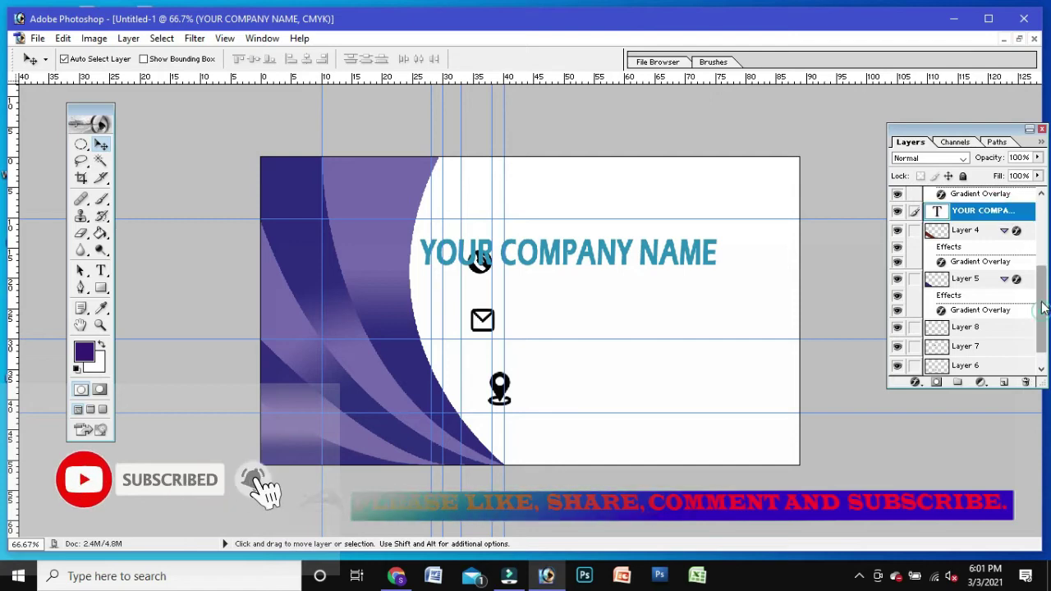
{"action": "left_click_drag", "start_coordinate": [1042, 304], "coordinate": [1041, 255]}
{"action": "left_click_drag", "start_coordinate": [1003, 305], "coordinate": [967, 200]}
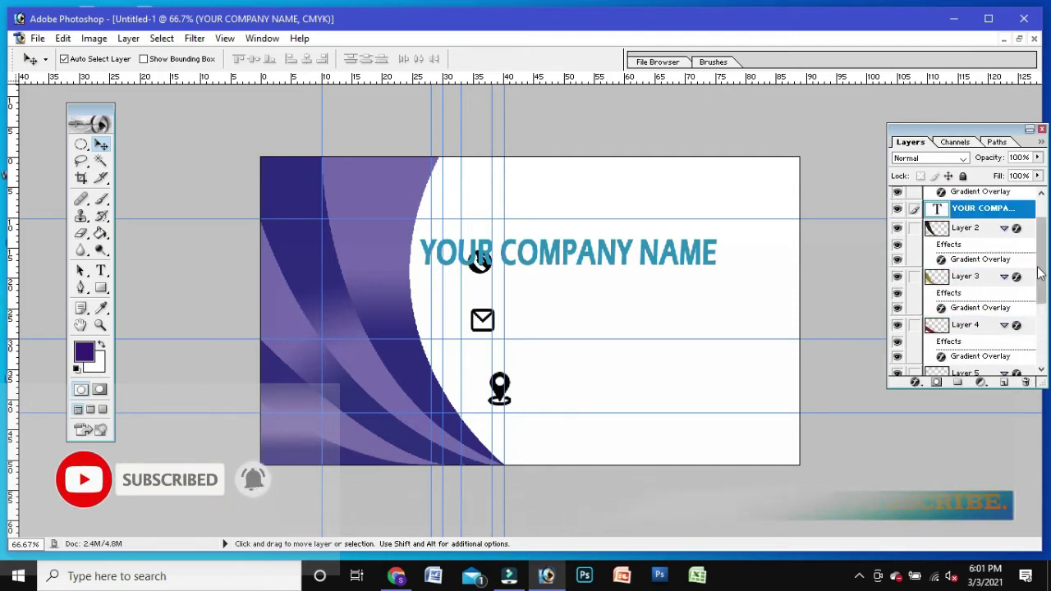
{"action": "left_click_drag", "start_coordinate": [1040, 273], "coordinate": [1008, 238]}
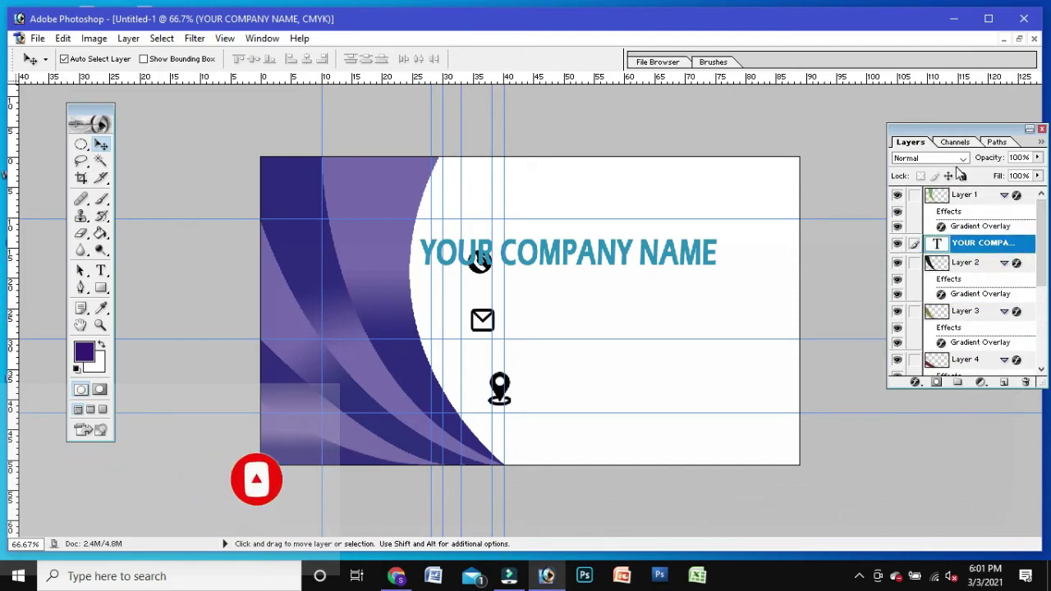
{"action": "left_click_drag", "start_coordinate": [951, 215], "coordinate": [956, 193]}
Step: Move the company name to the card's left edge and shrink it onto the purple swooshes
{"action": "left_click_drag", "start_coordinate": [566, 260], "coordinate": [404, 256]}
{"action": "key", "text": "ctrl+t"}
{"action": "left_click_drag", "start_coordinate": [560, 270], "coordinate": [401, 261]}
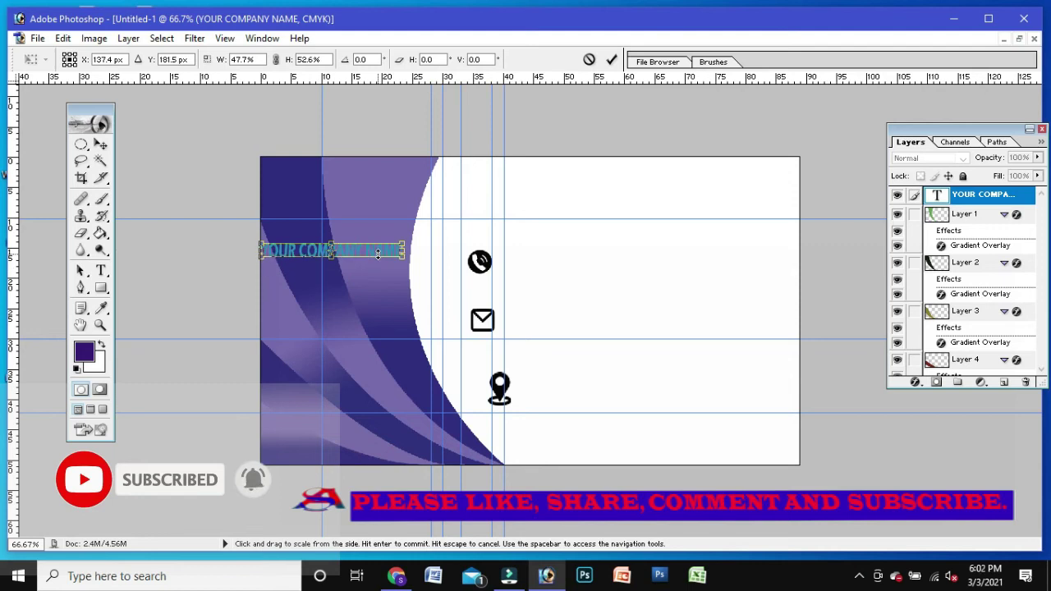
{"action": "left_click_drag", "start_coordinate": [394, 252], "coordinate": [399, 253]}
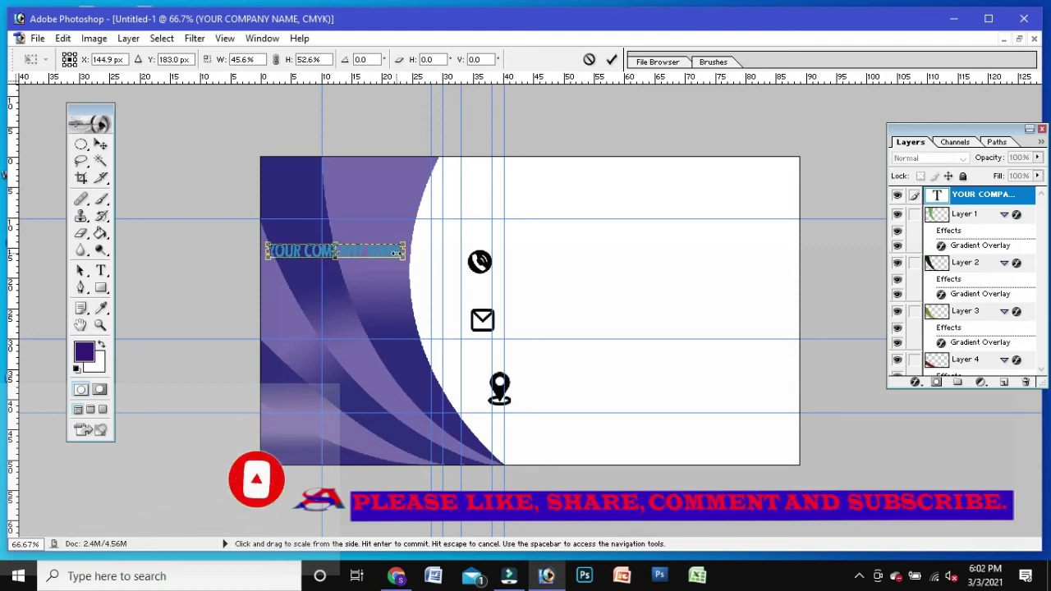
{"action": "key", "text": "Down"}
{"action": "key", "text": "Down"}
{"action": "key", "text": "Down"}
{"action": "key", "text": "Down"}
{"action": "key", "text": "Down"}
{"action": "key", "text": "Down"}
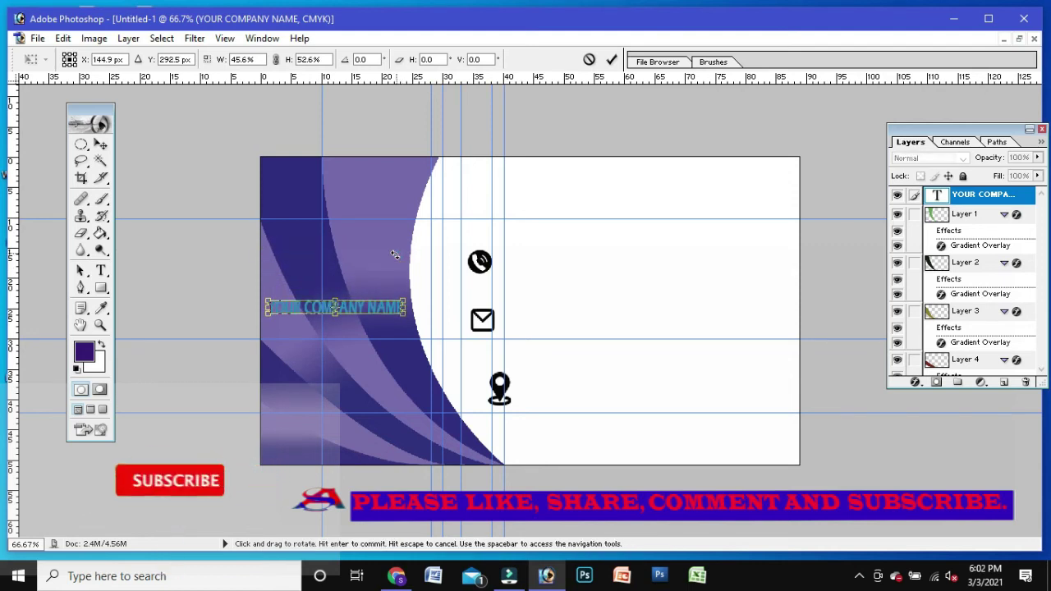
{"action": "key", "text": "Up"}
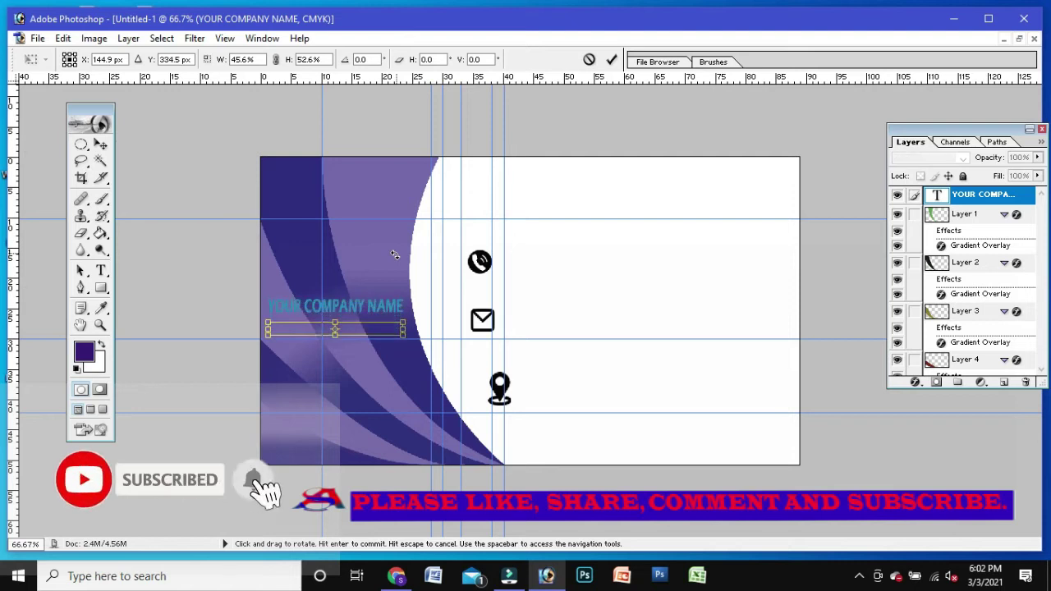
{"action": "key", "text": "Return"}
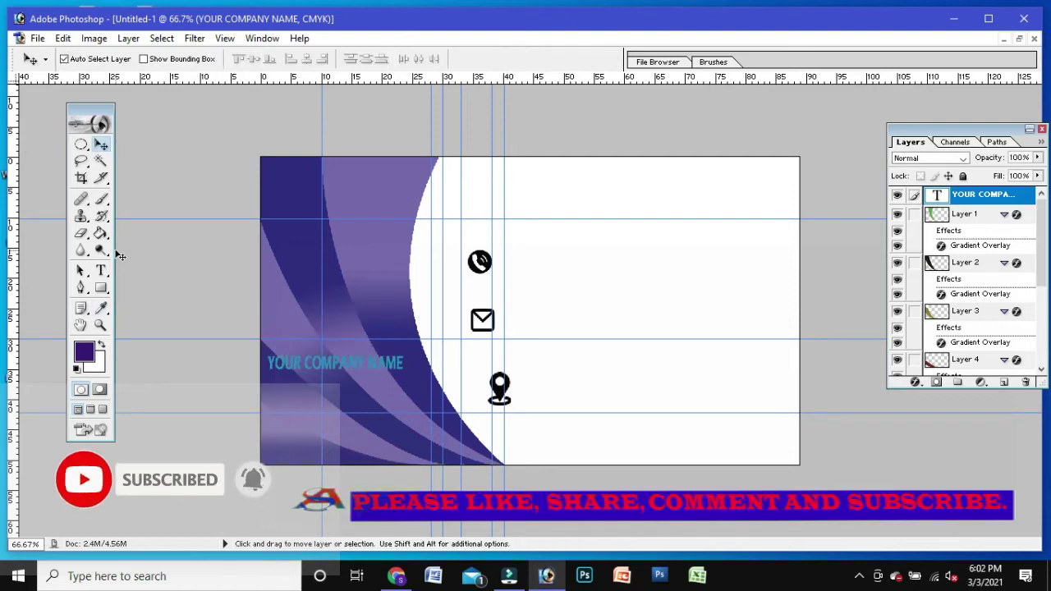
Step: Recolour the YOUR COMPANY NAME text white, after briefly trying a blue
{"action": "left_click", "coordinate": [100, 270]}
{"action": "left_click_drag", "start_coordinate": [406, 363], "coordinate": [247, 362]}
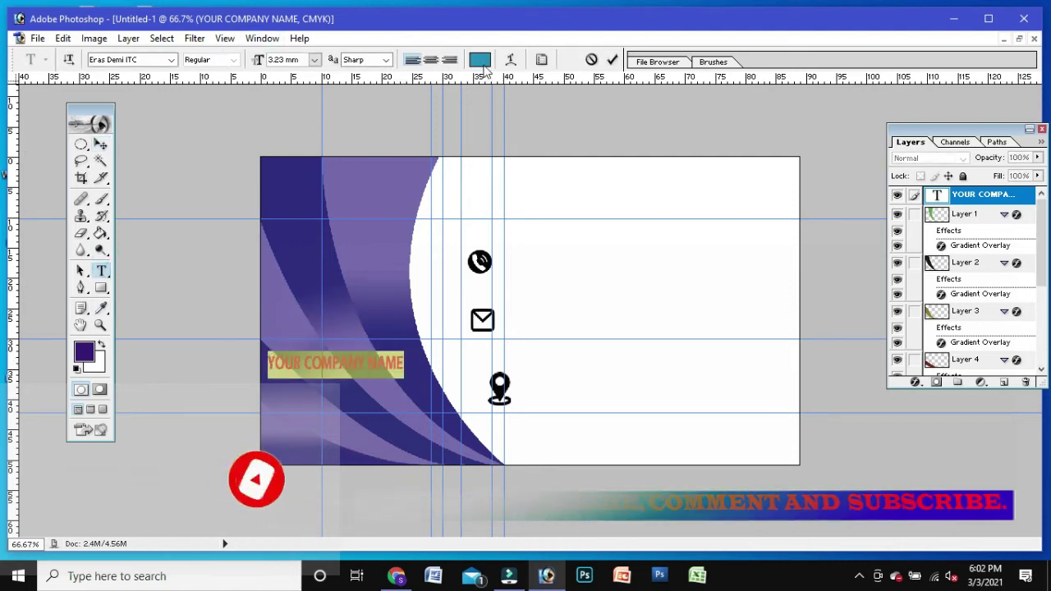
{"action": "left_click", "coordinate": [481, 59]}
{"action": "left_click_drag", "start_coordinate": [837, 242], "coordinate": [828, 211]}
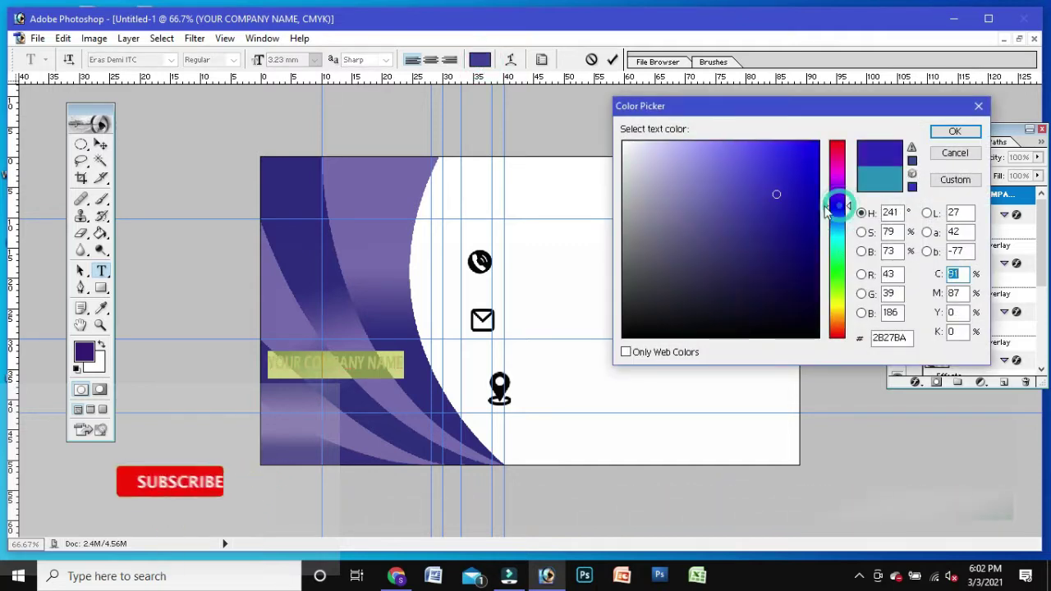
{"action": "left_click", "coordinate": [954, 132]}
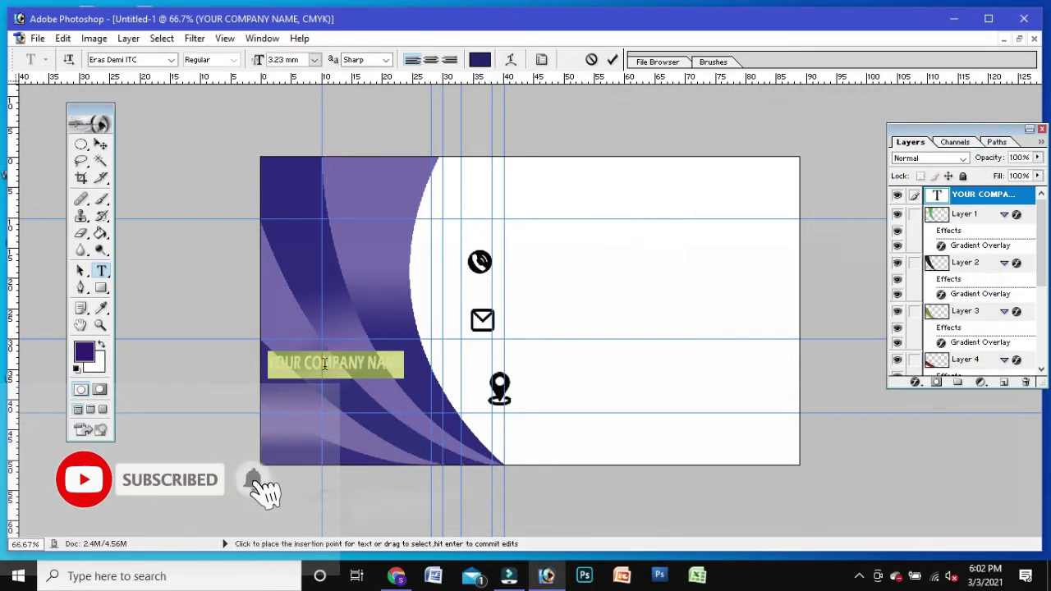
{"action": "double_click", "coordinate": [937, 195]}
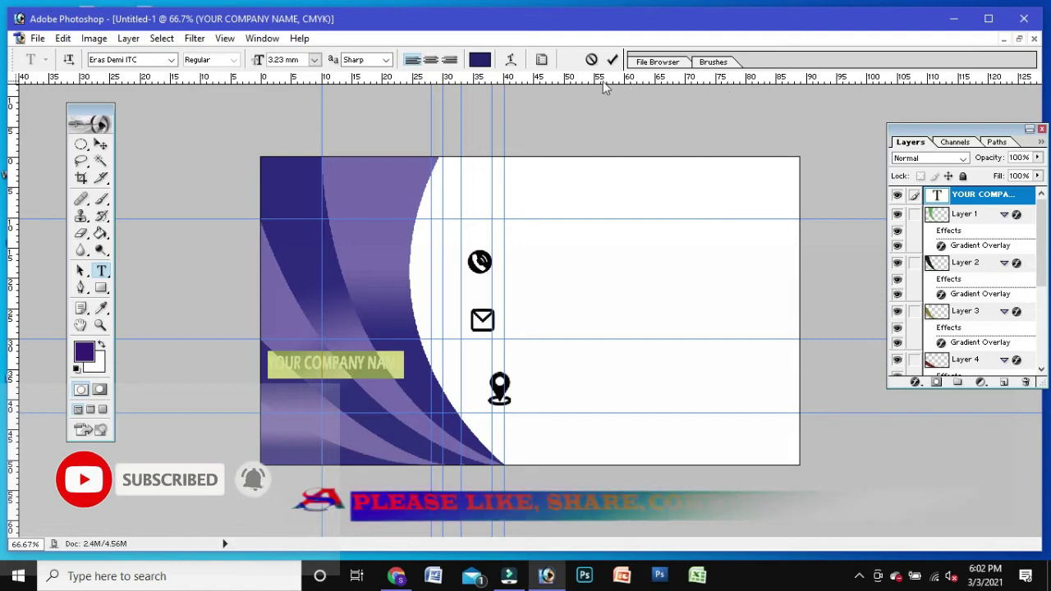
{"action": "left_click", "coordinate": [480, 59]}
{"action": "left_click", "coordinate": [626, 141]}
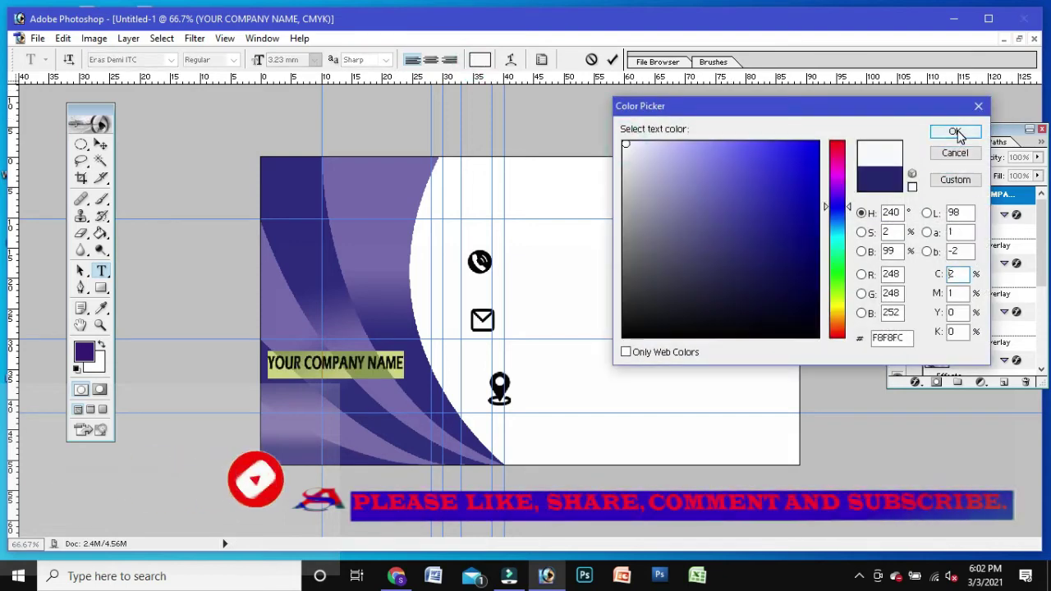
{"action": "left_click", "coordinate": [955, 132]}
{"action": "left_click_drag", "start_coordinate": [431, 401], "coordinate": [455, 399]}
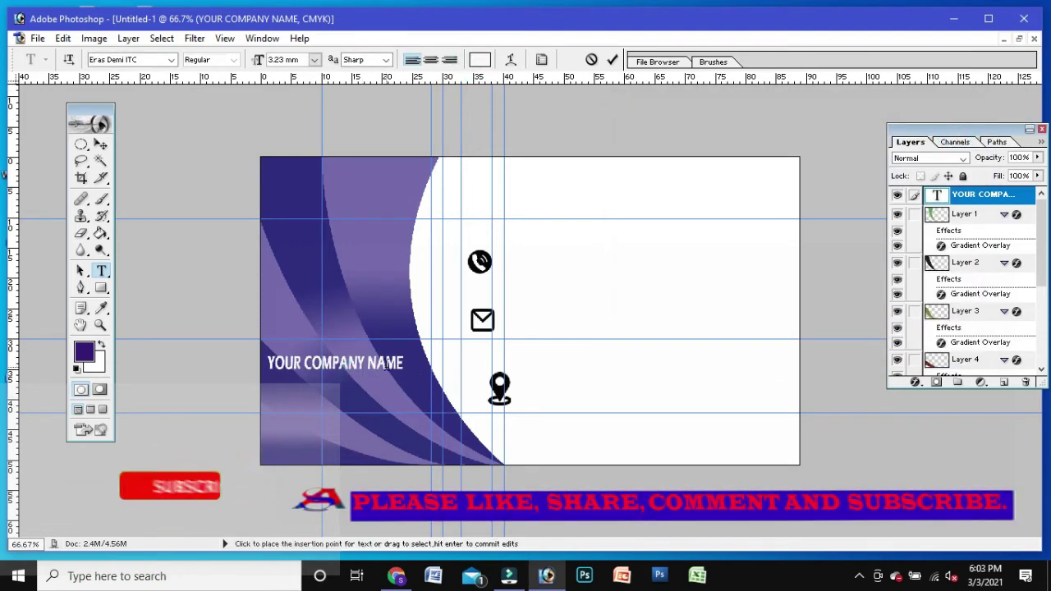
Step: Enlarge the company name slightly with Free Transform, then select the swoosh layer
{"action": "key", "text": "ctrl+t"}
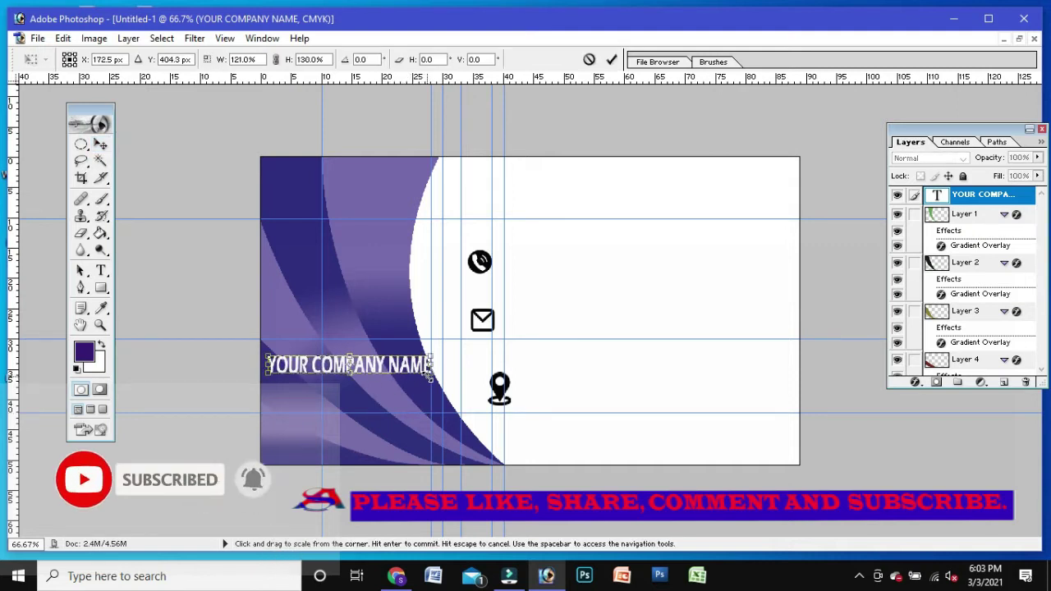
{"action": "key", "text": "Return"}
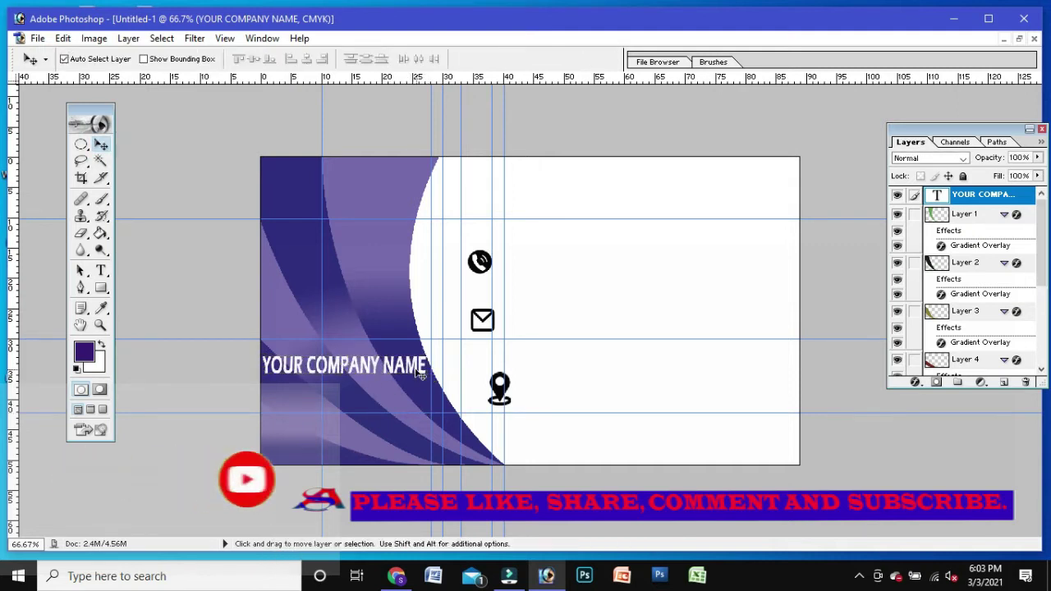
{"action": "key", "text": "ctrl+t"}
{"action": "key", "text": "Return"}
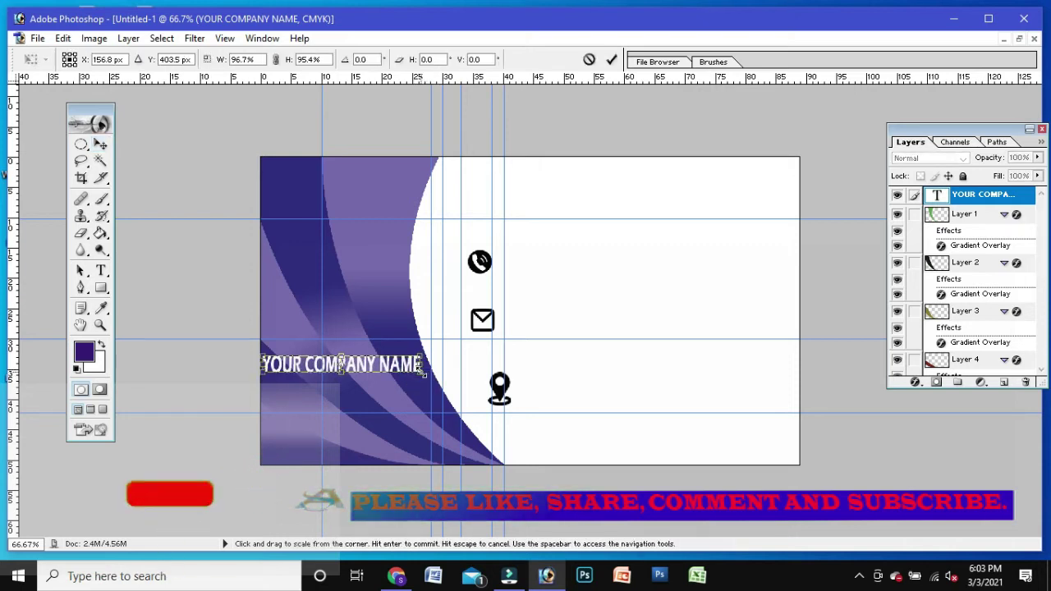
{"action": "left_click", "coordinate": [305, 294]}
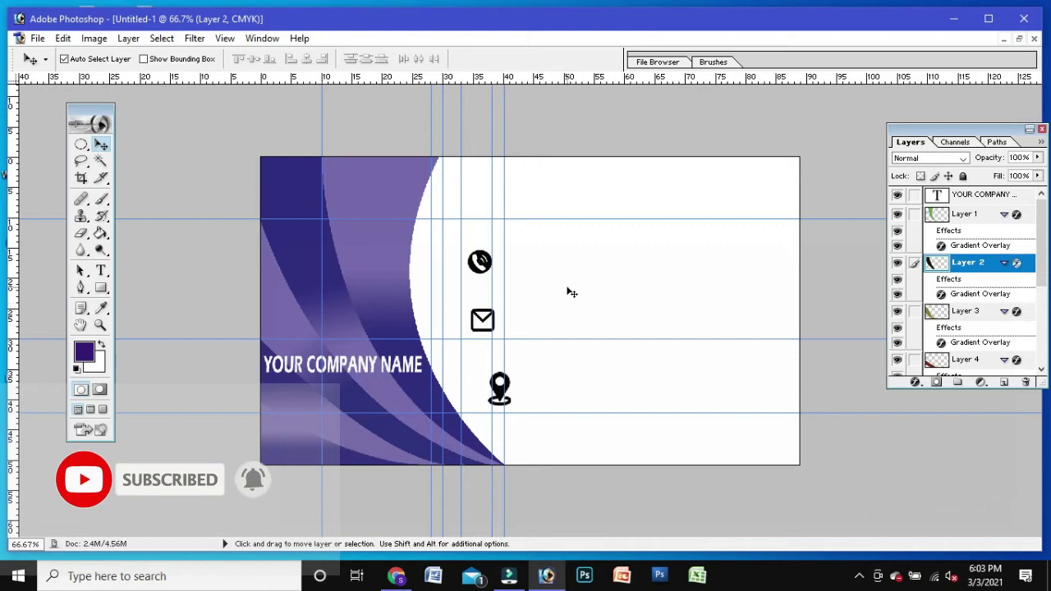
Step: In the Open dialog, browse through This PC to the New Volume drive
{"action": "key", "text": "ctrl+o"}
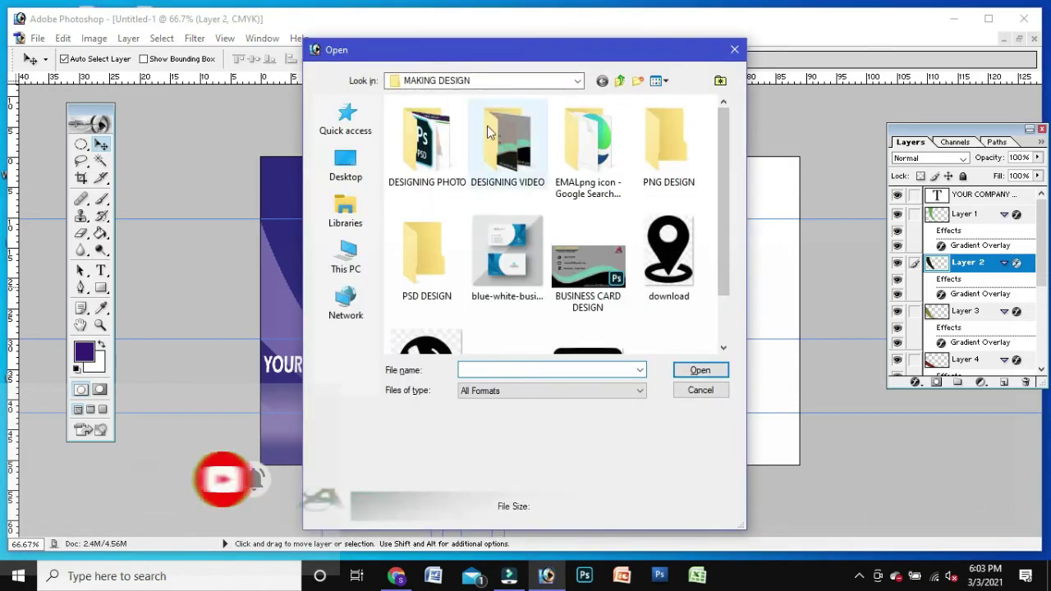
{"action": "double_click", "coordinate": [491, 125]}
{"action": "left_click", "coordinate": [606, 82]}
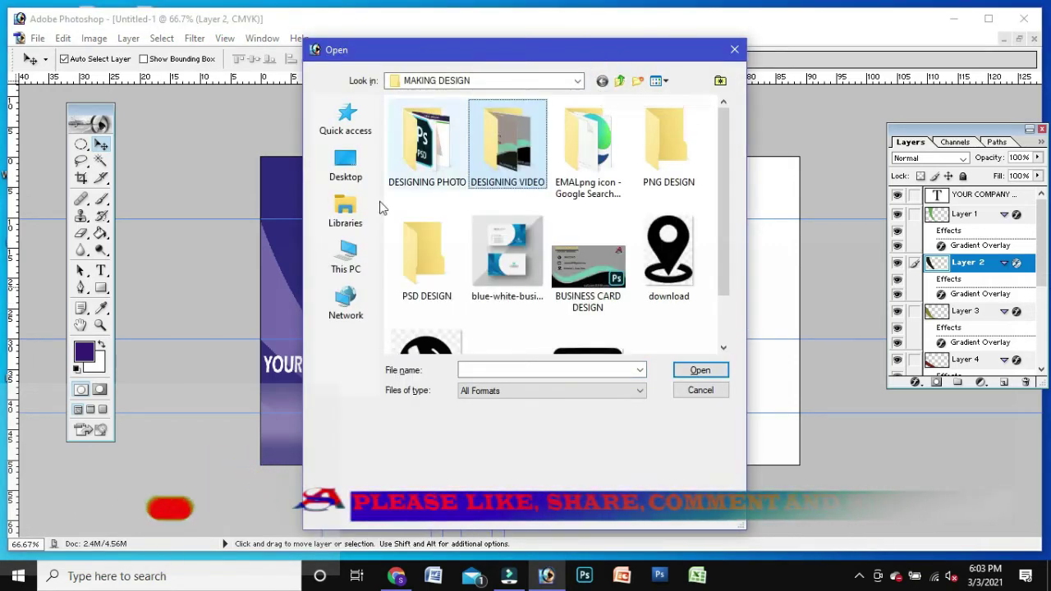
{"action": "left_click", "coordinate": [357, 182]}
{"action": "double_click", "coordinate": [464, 179]}
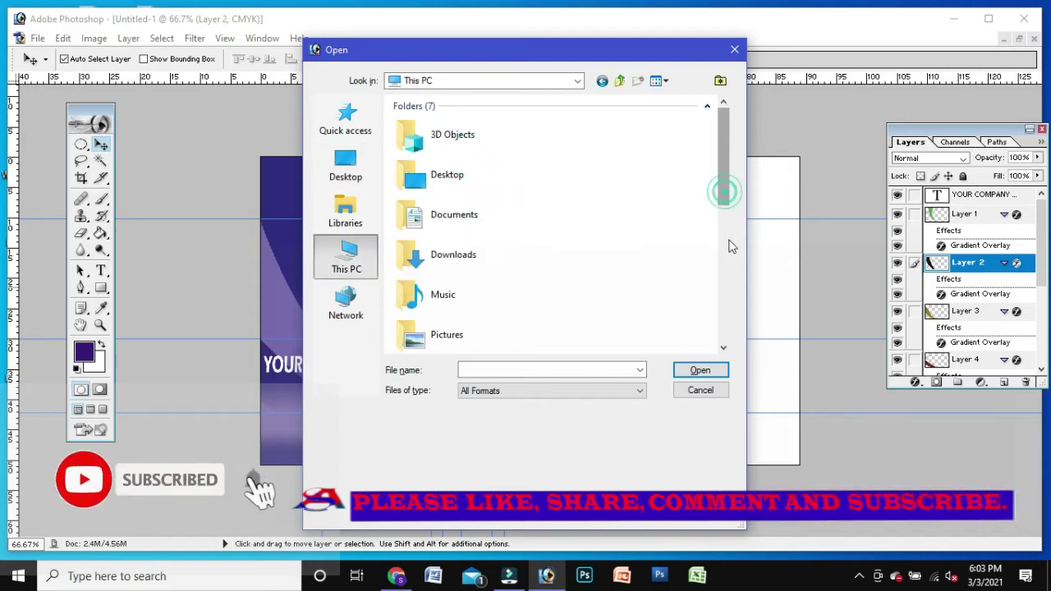
{"action": "scroll", "coordinate": [731, 246], "scroll_direction": "down", "scroll_amount": 5}
{"action": "double_click", "coordinate": [490, 243]}
Step: Open png from MY CHANEL > MY LOGO and drag the logo into the card document
{"action": "double_click", "coordinate": [491, 279]}
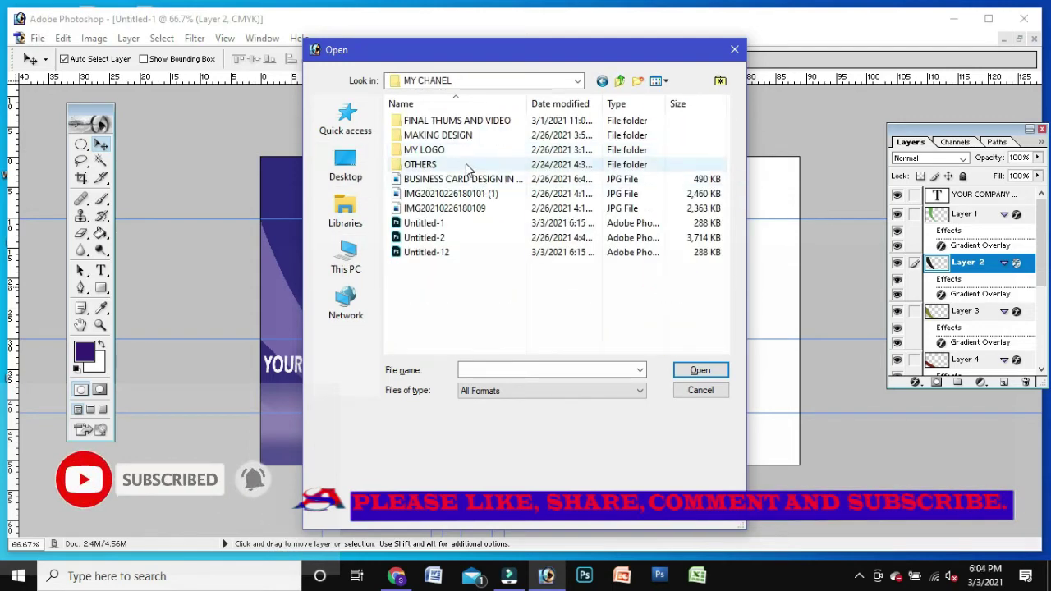
{"action": "double_click", "coordinate": [425, 151]}
{"action": "scroll", "coordinate": [726, 224], "scroll_direction": "down", "scroll_amount": 3}
{"action": "left_click", "coordinate": [544, 283]}
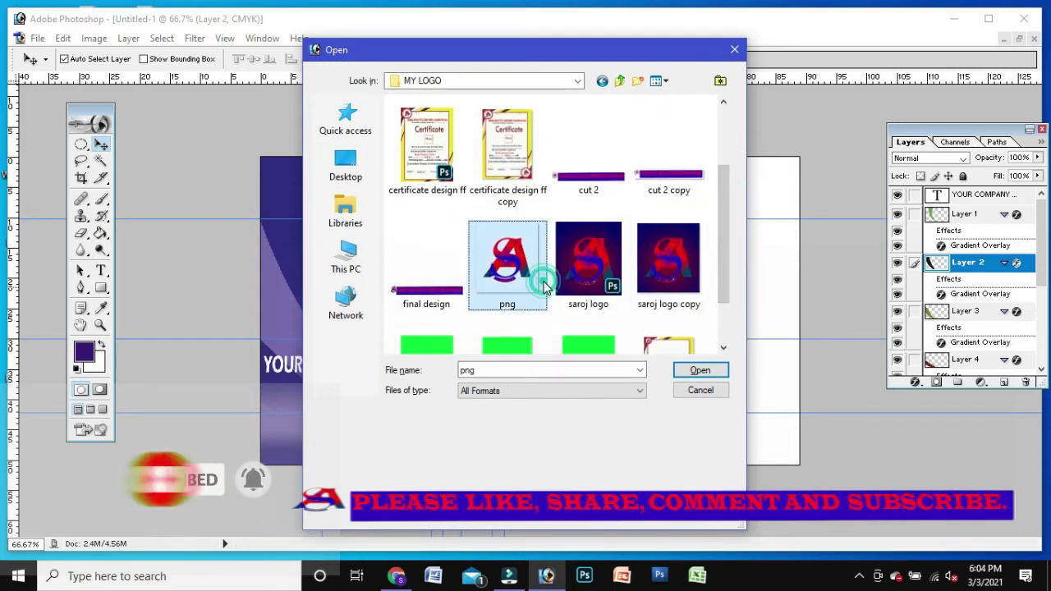
{"action": "left_click", "coordinate": [704, 370]}
{"action": "left_click_drag", "start_coordinate": [204, 236], "coordinate": [457, 291]}
Step: Scale the oversized logo down and move it up over the icon area
{"action": "key", "text": "ctrl+t"}
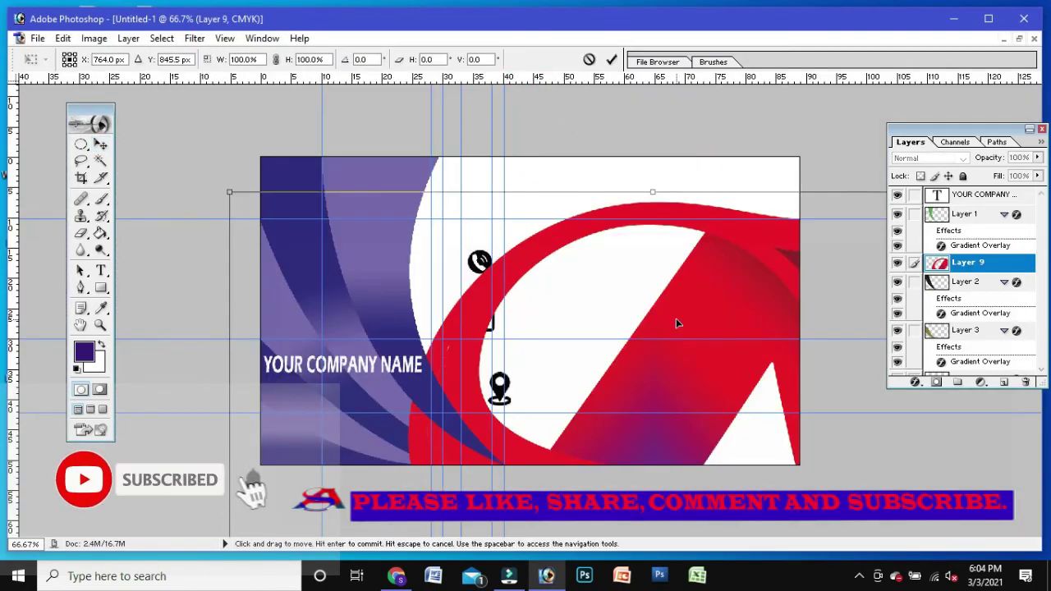
{"action": "key", "text": "ctrl+minus"}
{"action": "key", "text": "ctrl+minus"}
{"action": "key", "text": "ctrl+minus"}
{"action": "key", "text": "ctrl+minus"}
{"action": "key", "text": "ctrl+minus"}
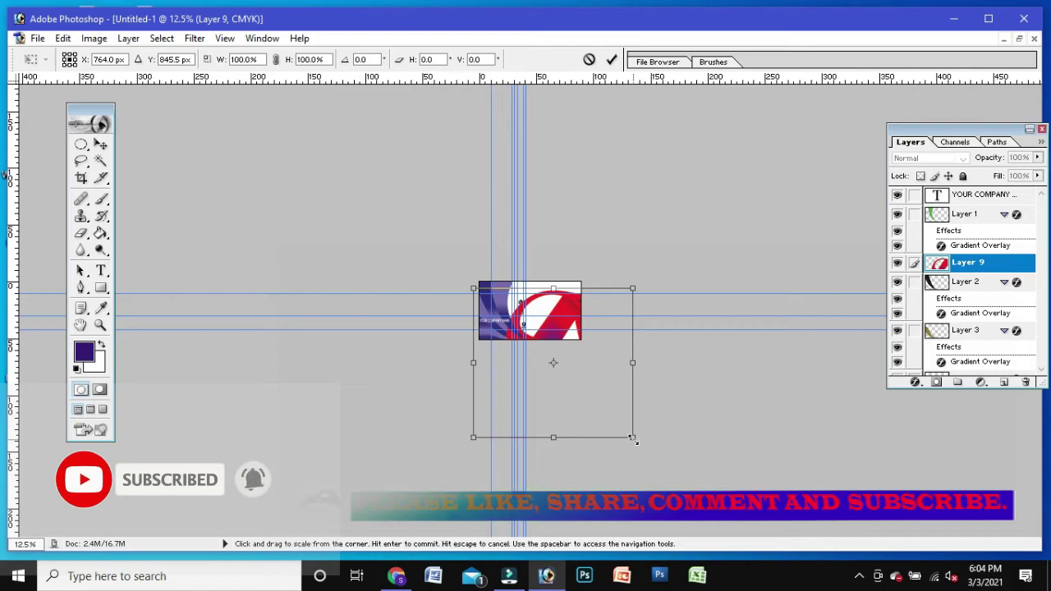
{"action": "left_click_drag", "start_coordinate": [632, 439], "coordinate": [580, 348]}
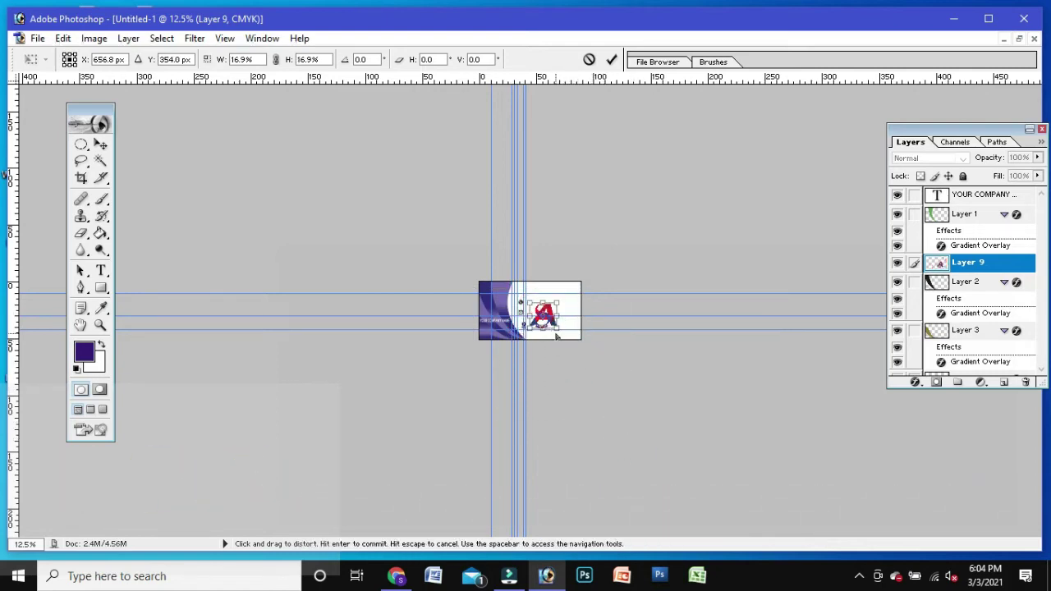
{"action": "key", "text": "ctrl+plus"}
{"action": "key", "text": "ctrl+plus"}
{"action": "key", "text": "ctrl+plus"}
{"action": "key", "text": "ctrl+plus"}
{"action": "key", "text": "ctrl+plus"}
{"action": "left_click_drag", "start_coordinate": [609, 308], "coordinate": [503, 212]}
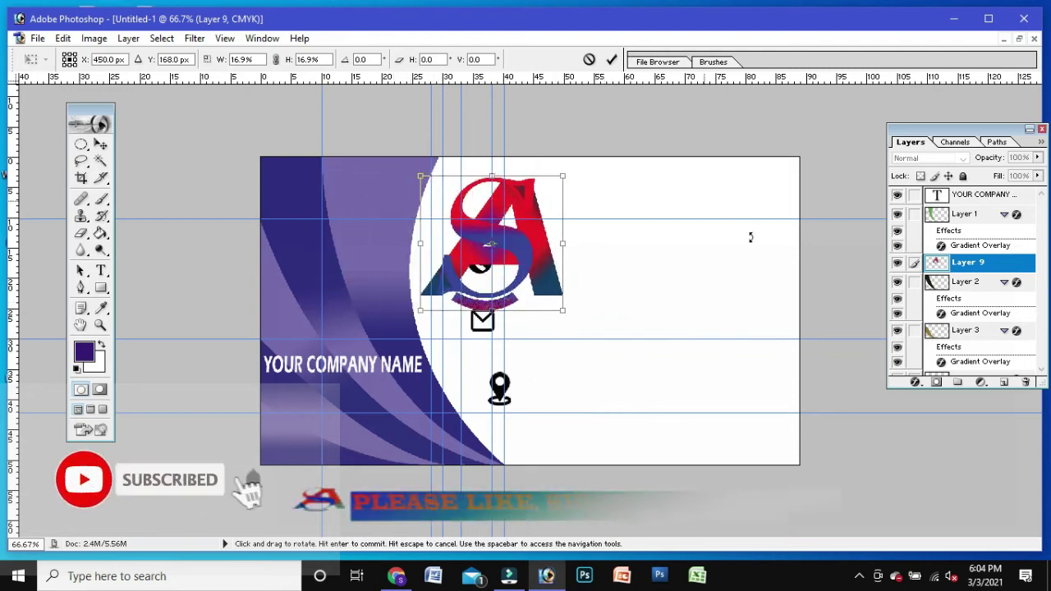
{"action": "key", "text": "Return"}
Step: Put the logo layer under the company name and shrink it to about 59% above the text
{"action": "left_click_drag", "start_coordinate": [972, 269], "coordinate": [988, 201]}
{"action": "left_click_drag", "start_coordinate": [563, 245], "coordinate": [364, 274]}
{"action": "key", "text": "ctrl+t"}
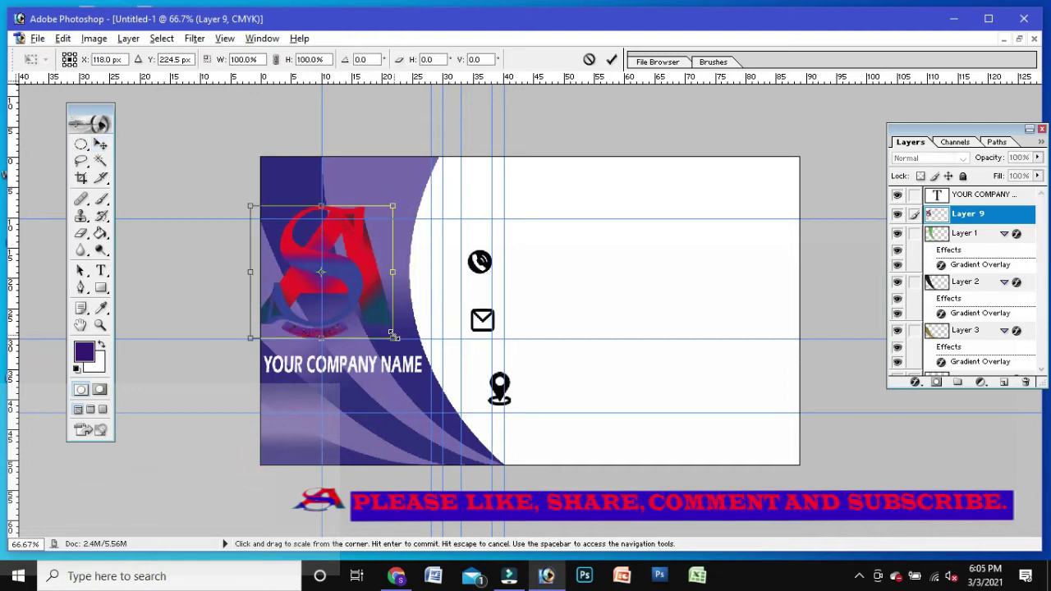
{"action": "left_click_drag", "start_coordinate": [394, 333], "coordinate": [367, 309]}
{"action": "key", "text": "Down"}
{"action": "key", "text": "Down"}
{"action": "key", "text": "Down"}
{"action": "key", "text": "Down"}
{"action": "key", "text": "Down"}
{"action": "key", "text": "Down"}
{"action": "key", "text": "Down"}
{"action": "key", "text": "Right"}
{"action": "key", "text": "Right"}
{"action": "key", "text": "Right"}
{"action": "key", "text": "Right"}
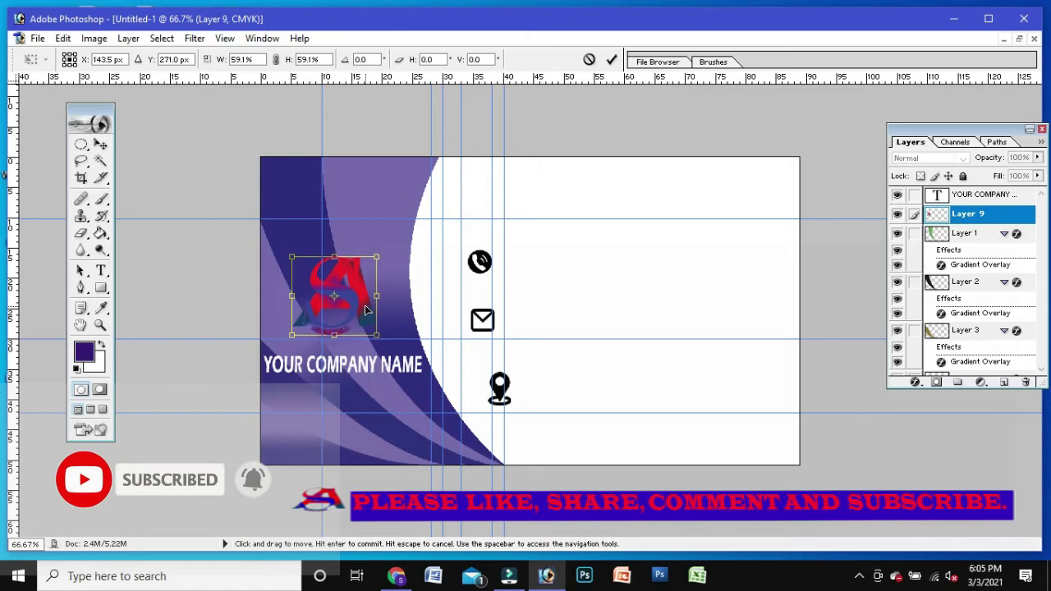
{"action": "key", "text": "Return"}
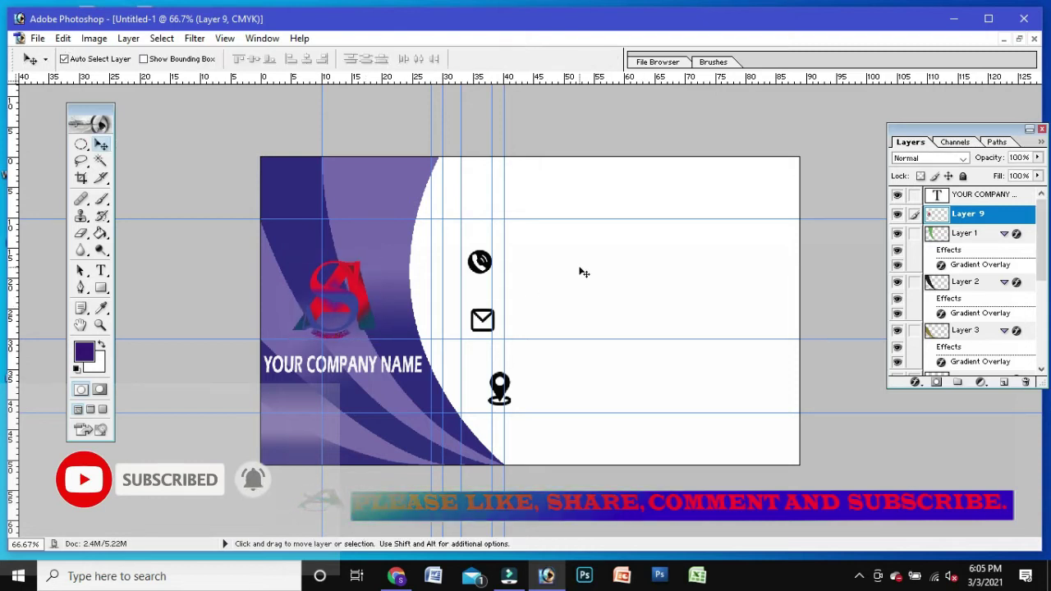
Step: Align the location pin and envelope icons in one column, then start a text layer above them
{"action": "left_click", "coordinate": [482, 314]}
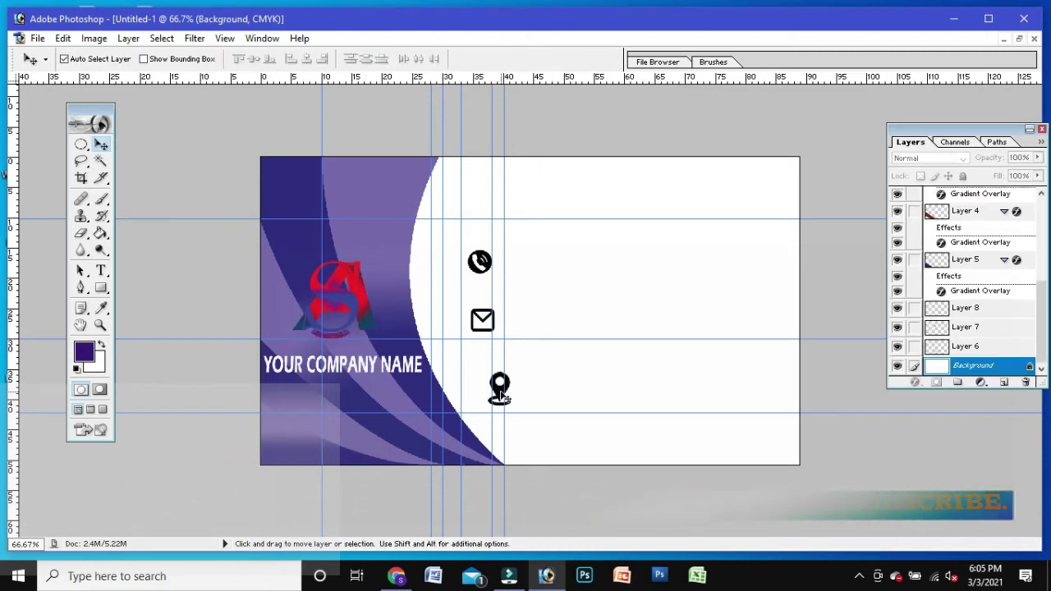
{"action": "left_click_drag", "start_coordinate": [500, 391], "coordinate": [481, 377]}
{"action": "left_click", "coordinate": [479, 325]}
{"action": "key", "text": "Up"}
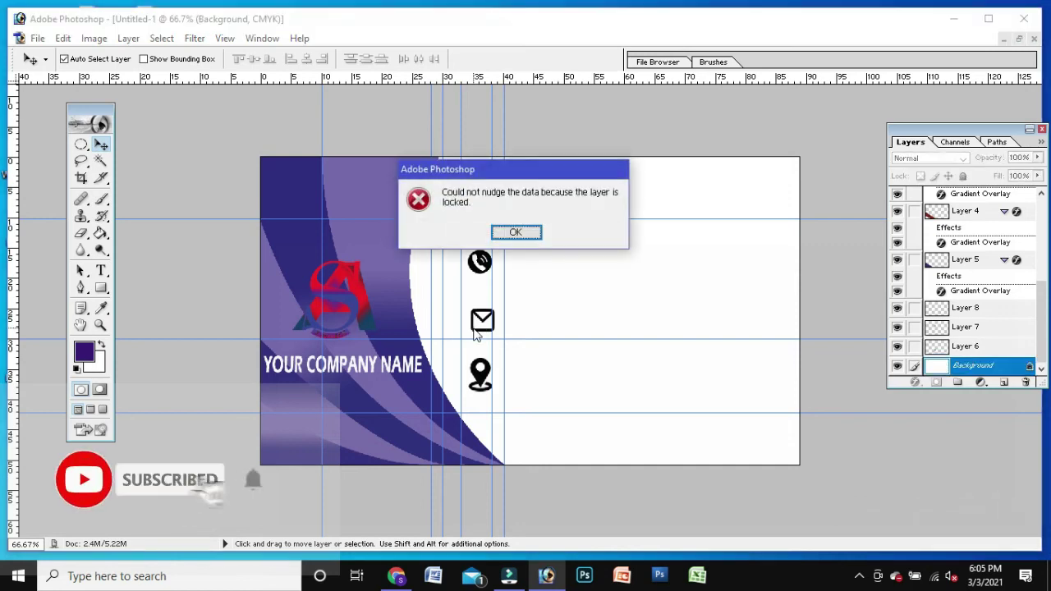
{"action": "left_click", "coordinate": [511, 231]}
{"action": "left_click", "coordinate": [481, 312]}
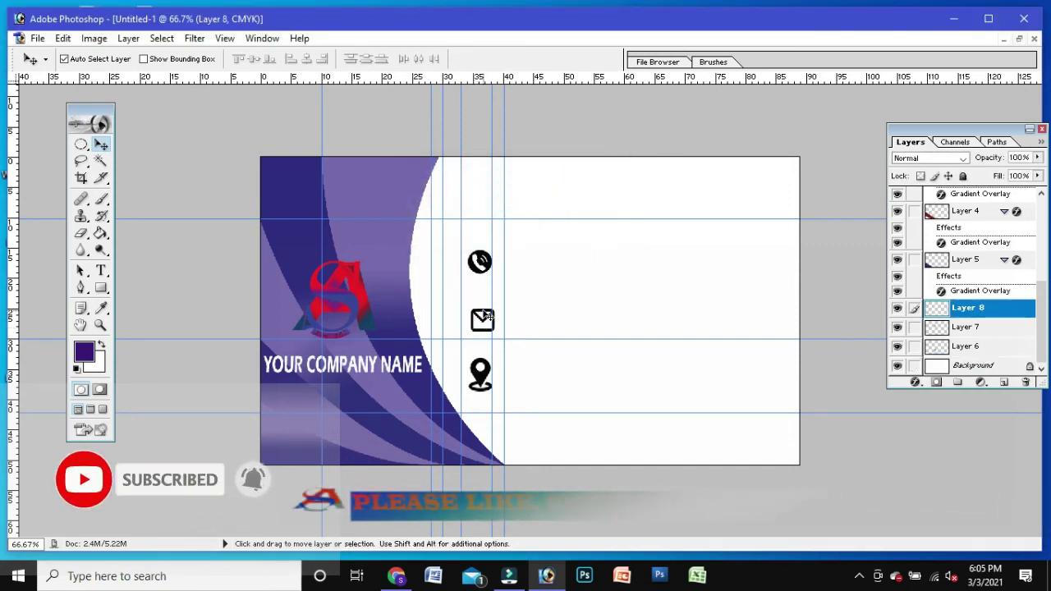
{"action": "left_click", "coordinate": [481, 374]}
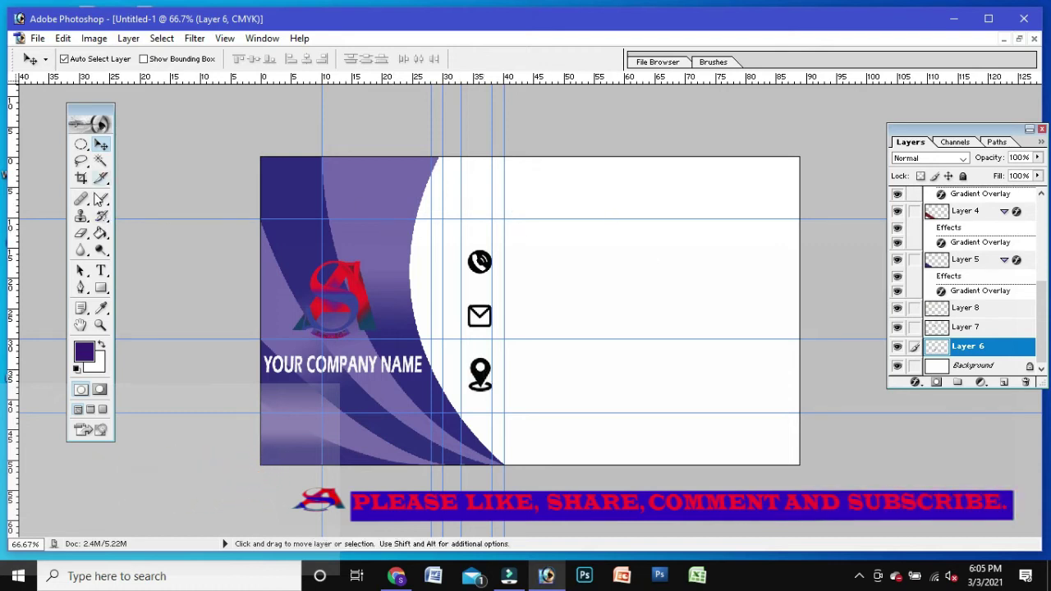
{"action": "left_click", "coordinate": [100, 272]}
{"action": "left_click", "coordinate": [540, 202]}
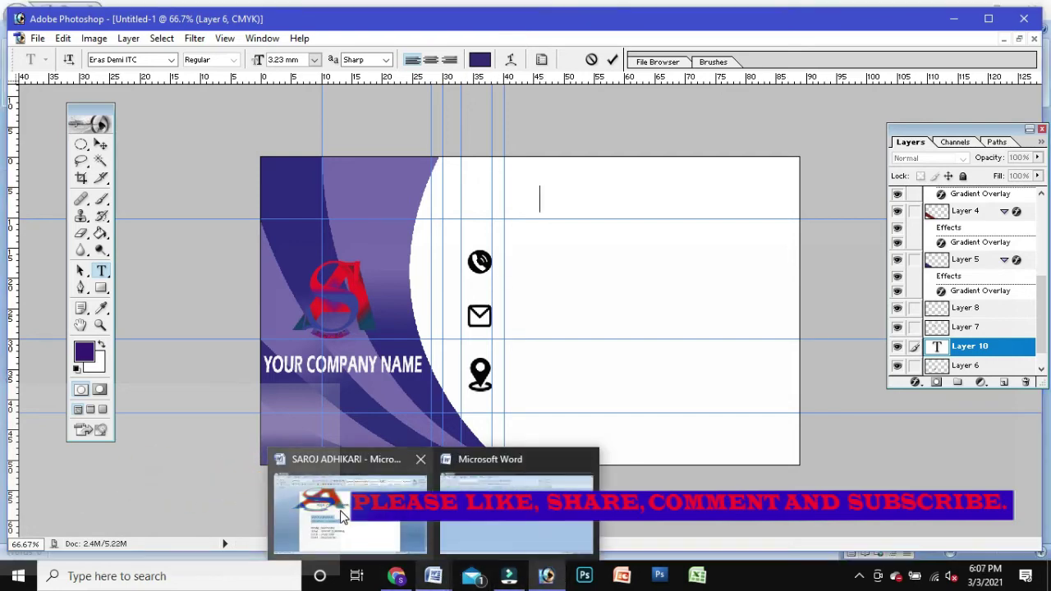
Step: Paste the name and job title lines copied from the Word contact document onto the card
{"action": "left_click", "coordinate": [353, 510]}
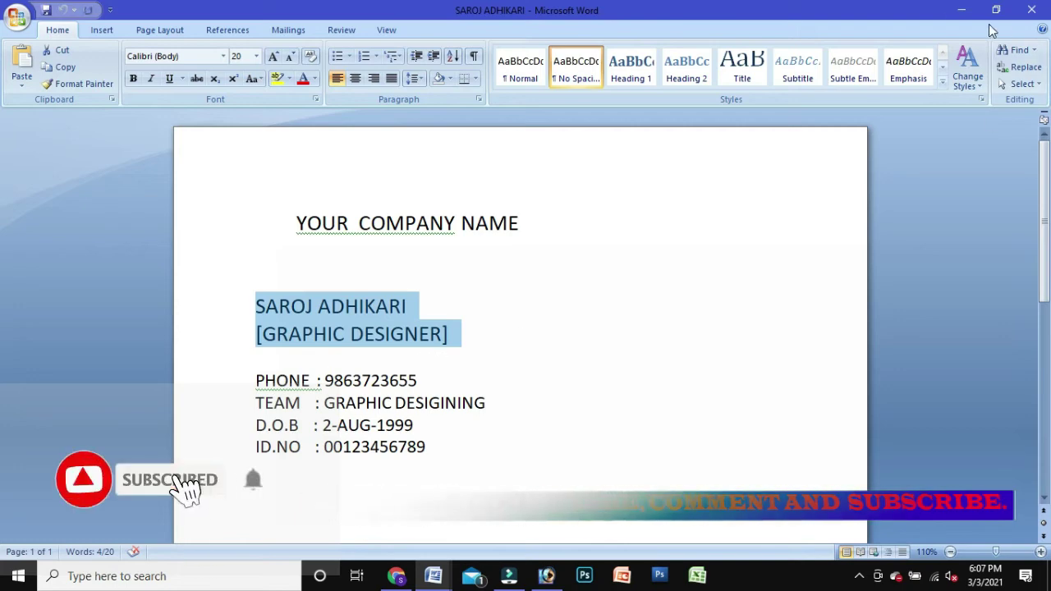
{"action": "left_click", "coordinate": [961, 10]}
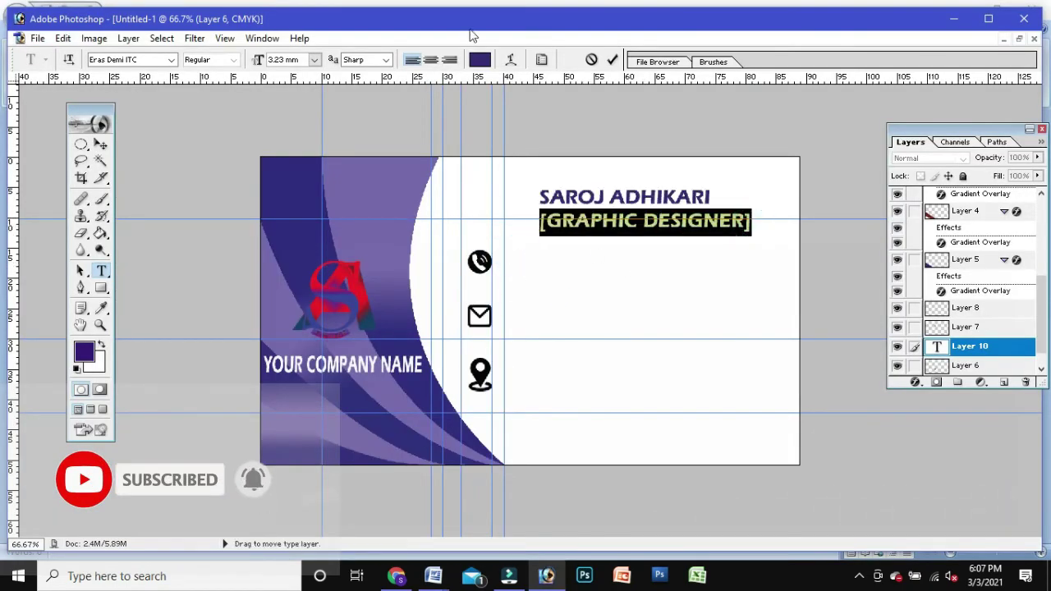
{"action": "left_click", "coordinate": [702, 235]}
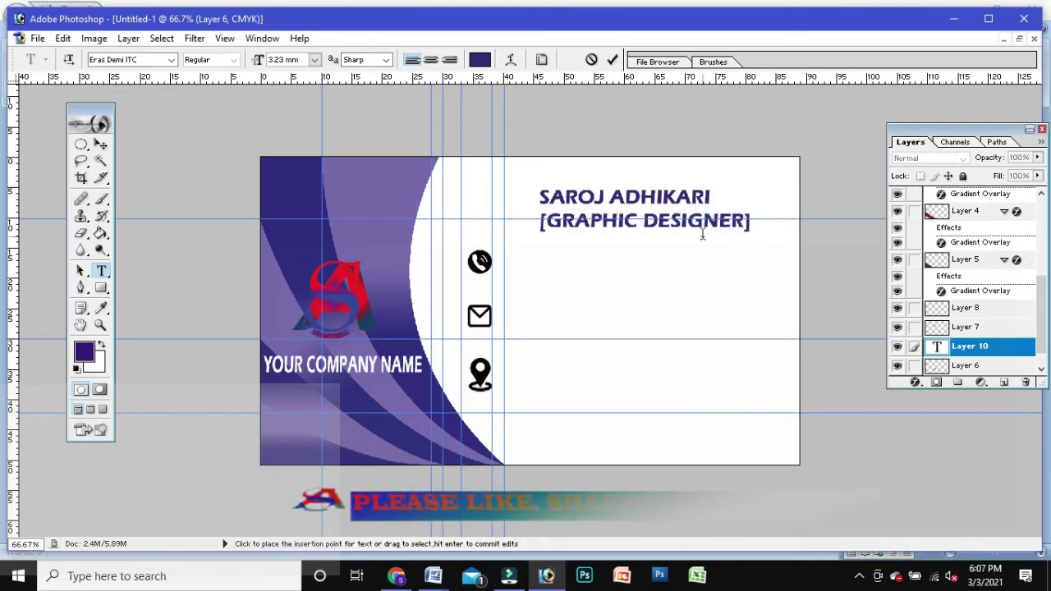
Step: Make the [GRAPHIC DESIGNER] title line a smaller font size and commit it
{"action": "left_click_drag", "start_coordinate": [752, 222], "coordinate": [540, 224]}
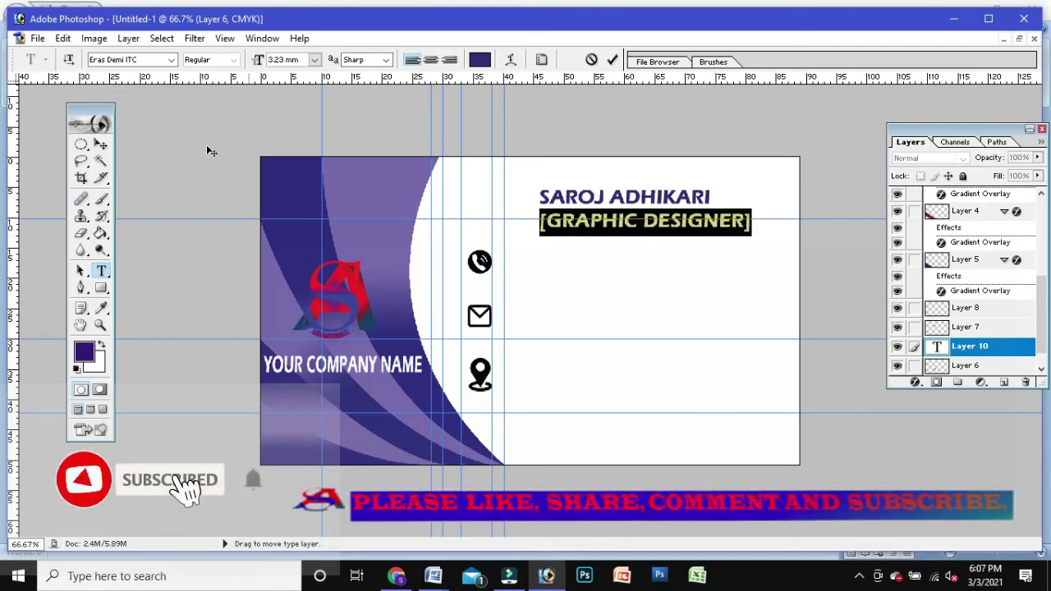
{"action": "left_click", "coordinate": [316, 60]}
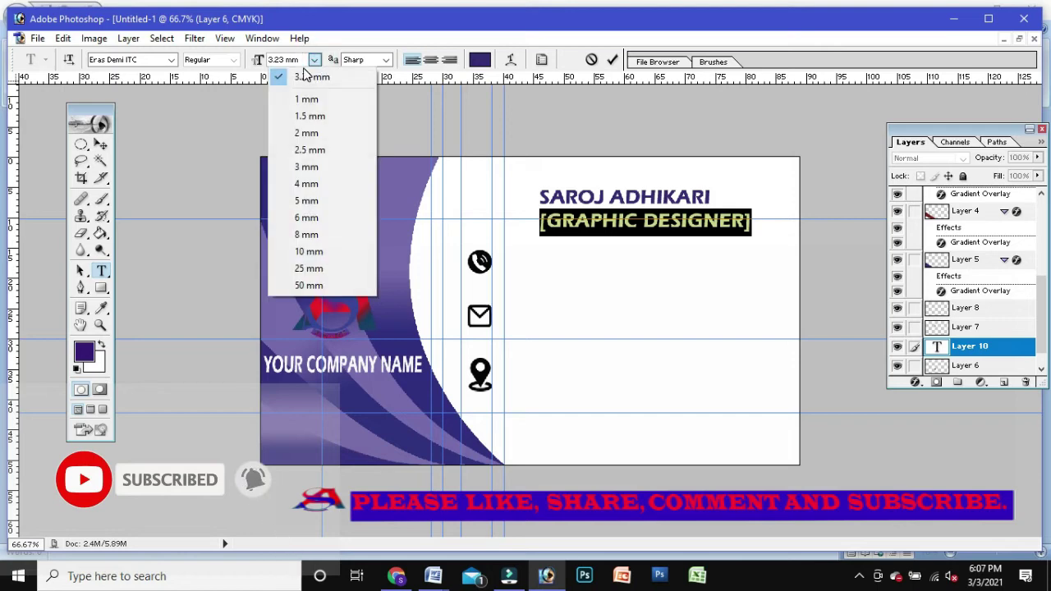
{"action": "left_click", "coordinate": [306, 184]}
{"action": "left_click", "coordinate": [315, 60]}
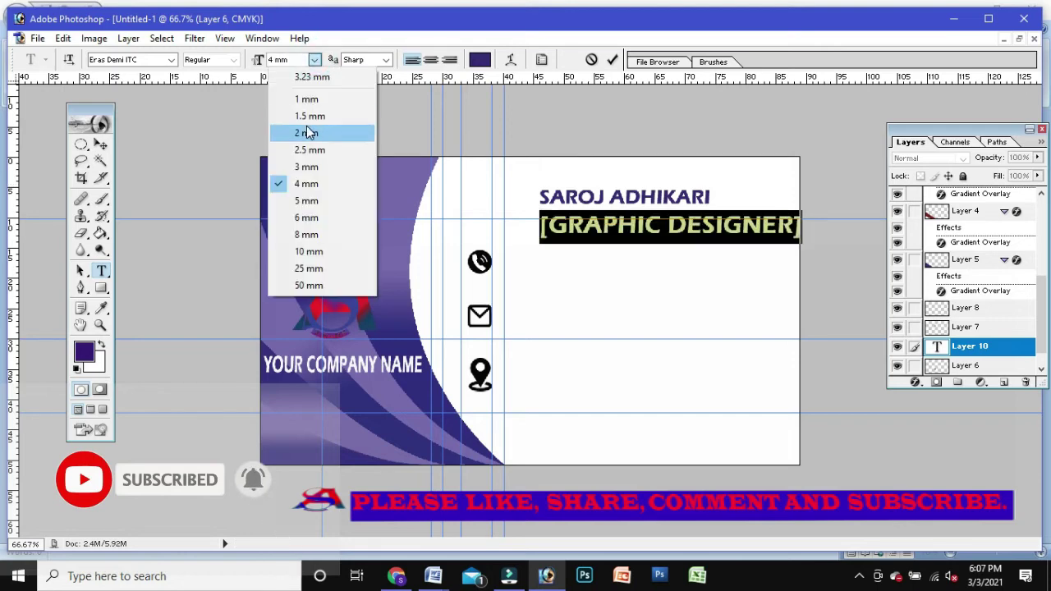
{"action": "left_click", "coordinate": [306, 133]}
{"action": "left_click", "coordinate": [542, 215]}
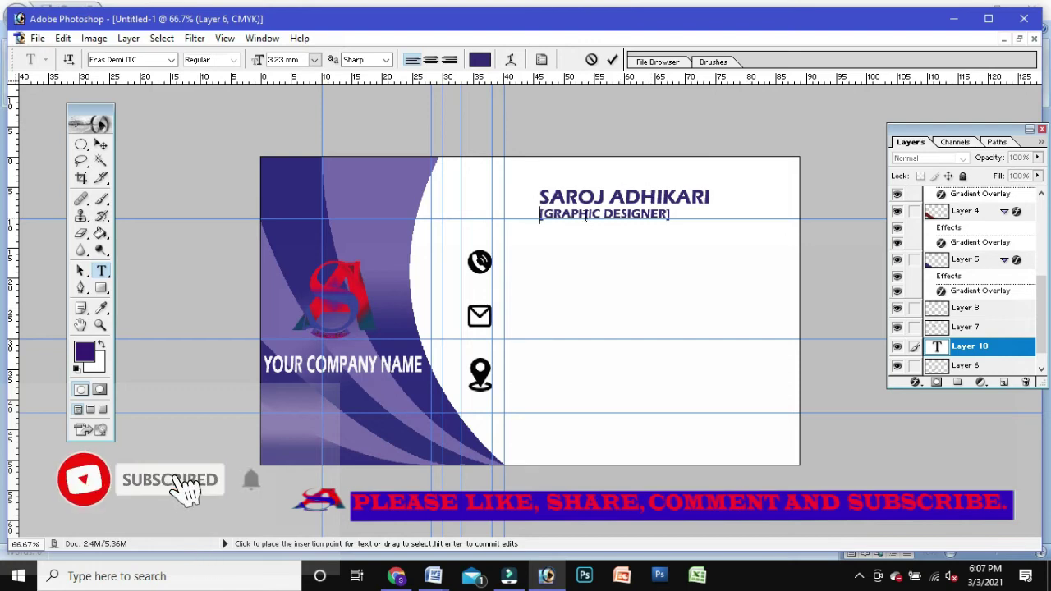
{"action": "left_click", "coordinate": [101, 146]}
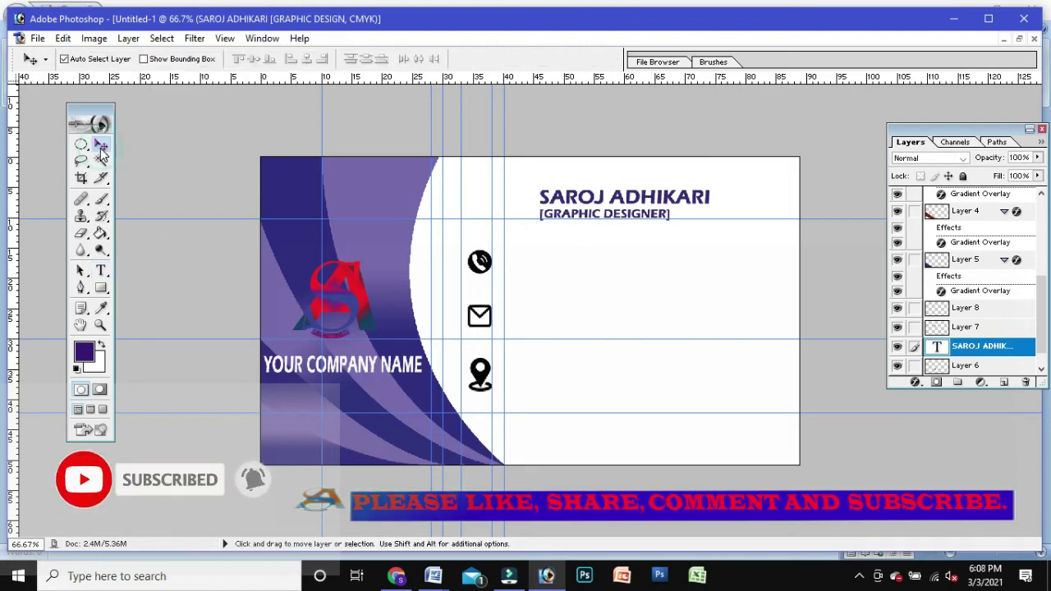
Step: Start an empty text line beside the phone icon
{"action": "left_click", "coordinate": [104, 266]}
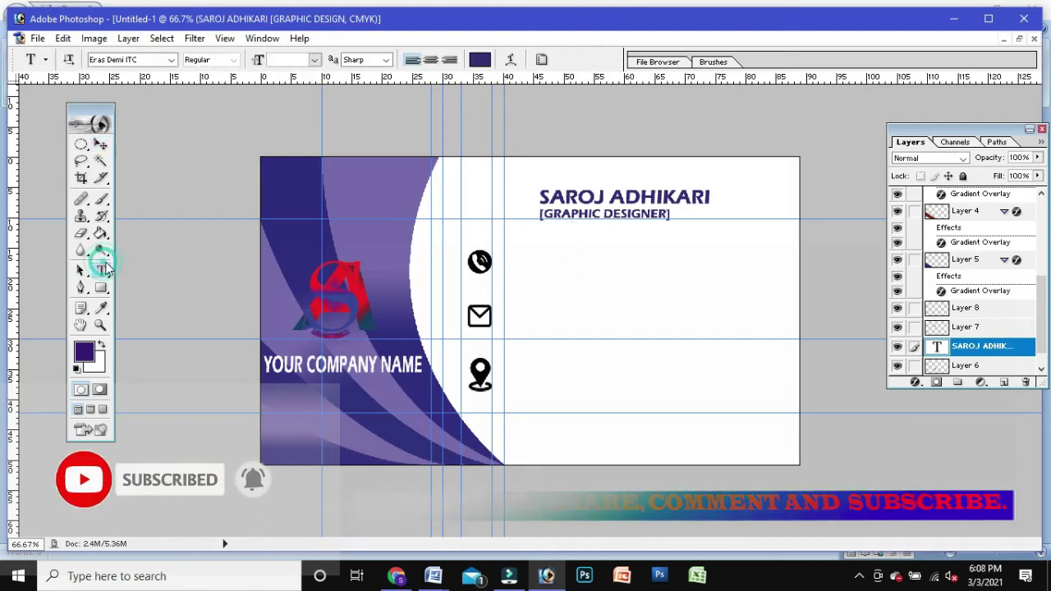
{"action": "left_click", "coordinate": [513, 258]}
{"action": "left_click", "coordinate": [436, 578]}
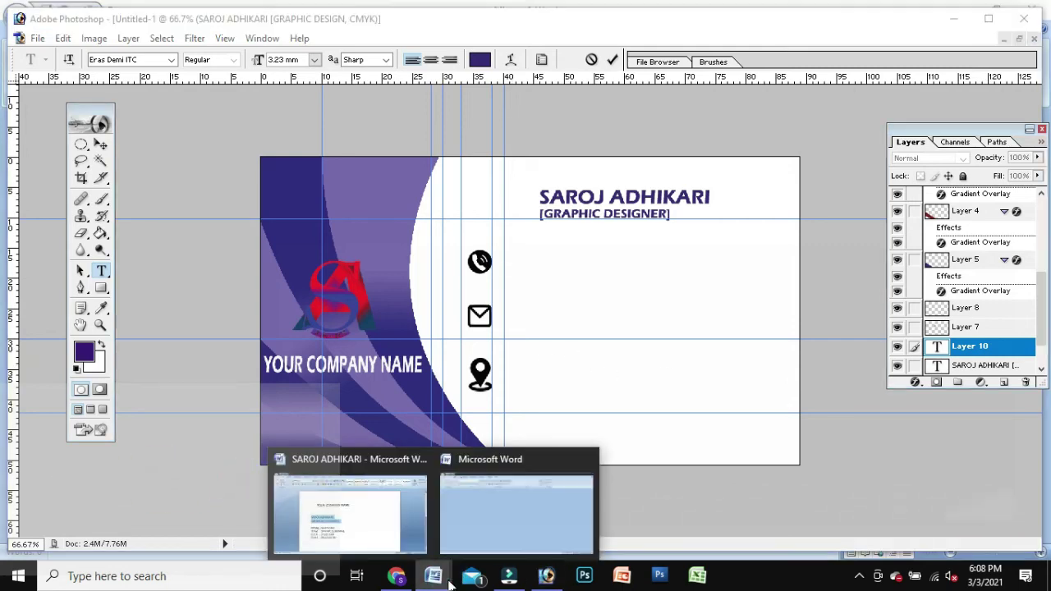
Step: Delete the 'PHONE : ' label in Word, leaving only the number to place on the card
{"action": "left_click", "coordinate": [353, 511]}
{"action": "left_click", "coordinate": [226, 378]}
{"action": "left_click", "coordinate": [271, 380]}
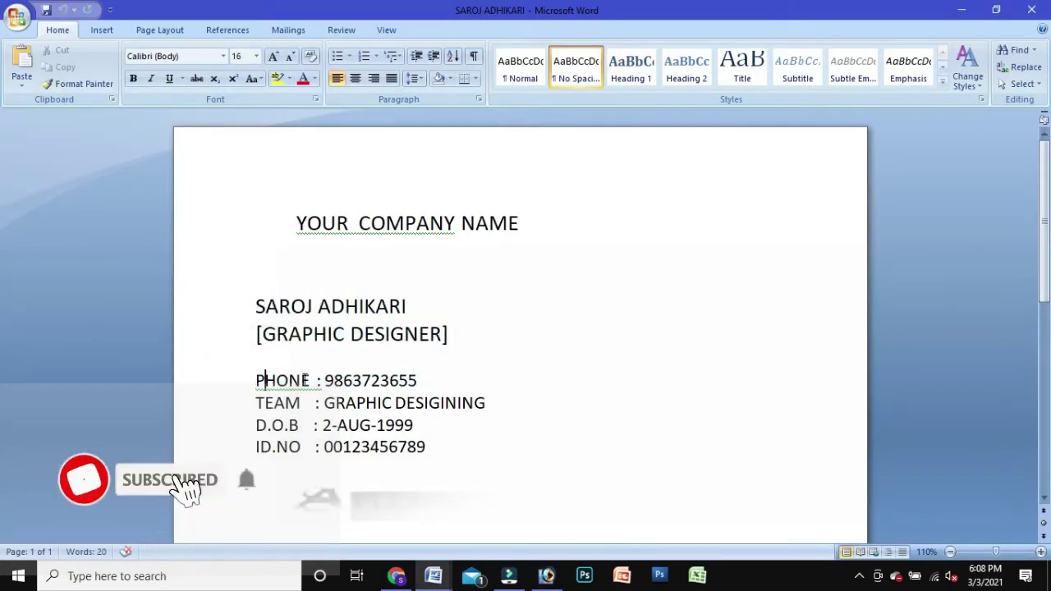
{"action": "left_click_drag", "start_coordinate": [252, 380], "coordinate": [442, 384]}
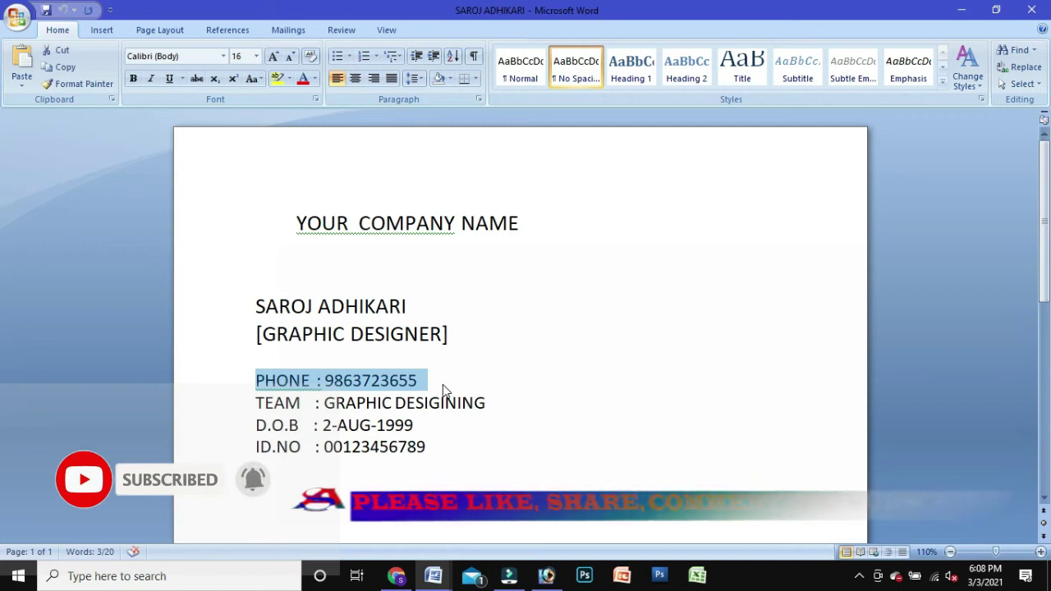
{"action": "left_click", "coordinate": [325, 381]}
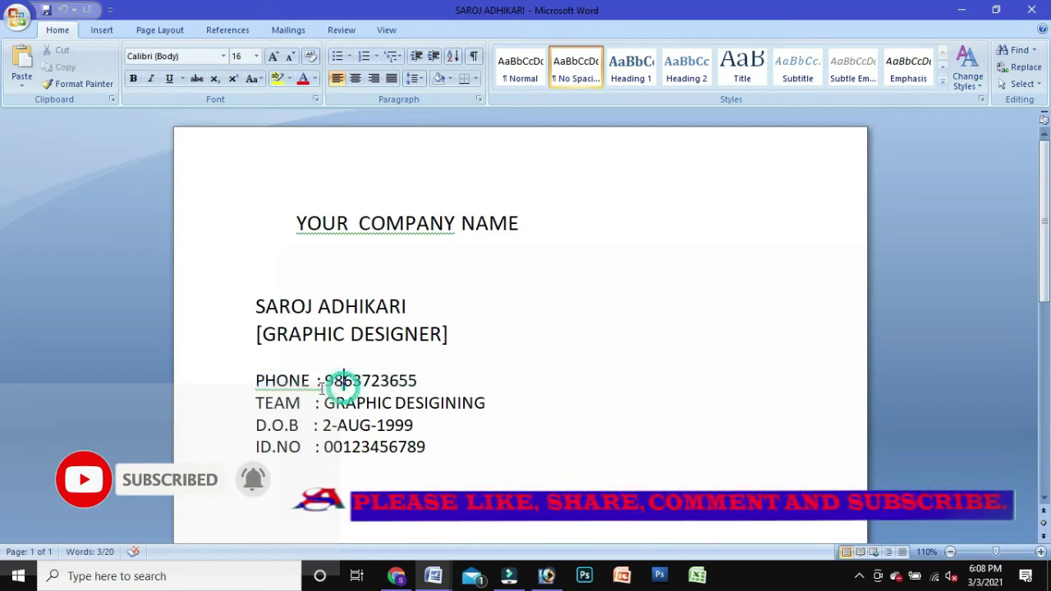
{"action": "key", "text": "BackSpace"}
{"action": "key", "text": "BackSpace"}
{"action": "key", "text": "BackSpace"}
{"action": "key", "text": "BackSpace"}
{"action": "key", "text": "BackSpace"}
{"action": "key", "text": "BackSpace"}
{"action": "key", "text": "BackSpace"}
{"action": "key", "text": "BackSpace"}
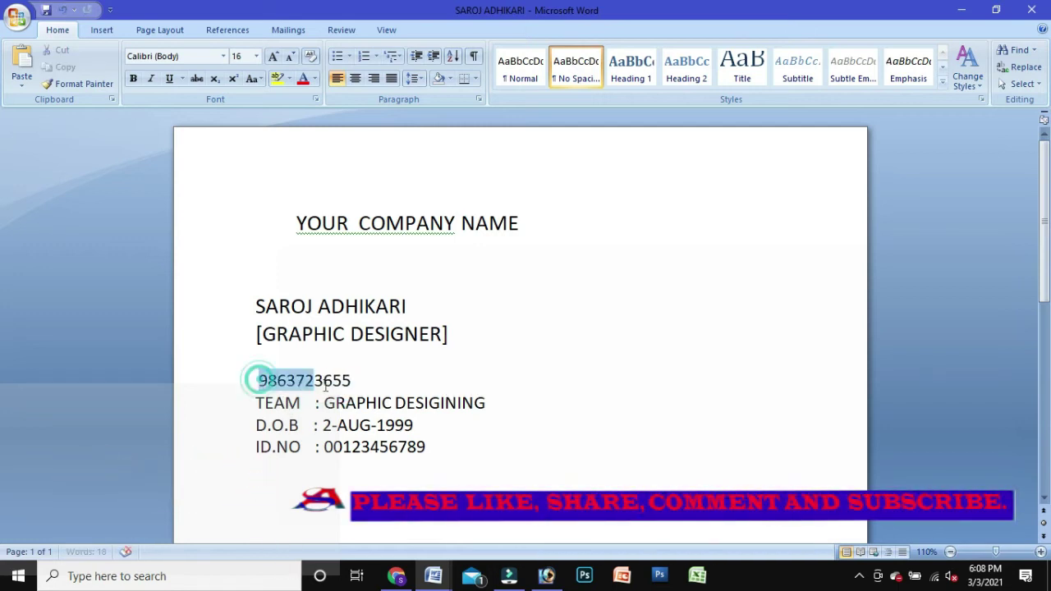
{"action": "left_click", "coordinate": [584, 576]}
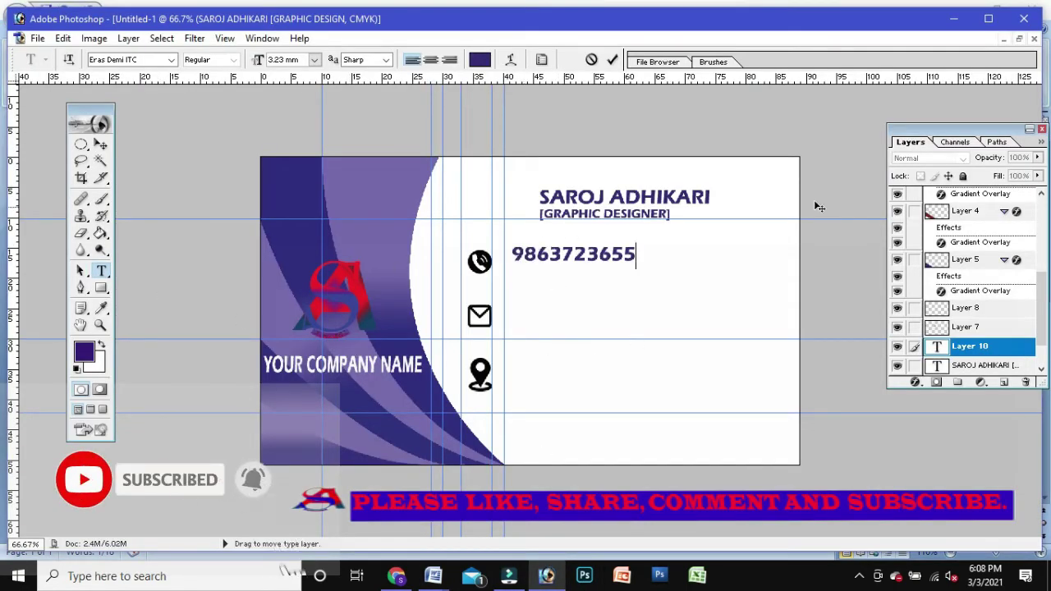
Step: Commit the phone number, then type the designer's e-mail address beside the envelope icon and commit it
{"action": "left_click", "coordinate": [101, 271]}
{"action": "left_click", "coordinate": [517, 313]}
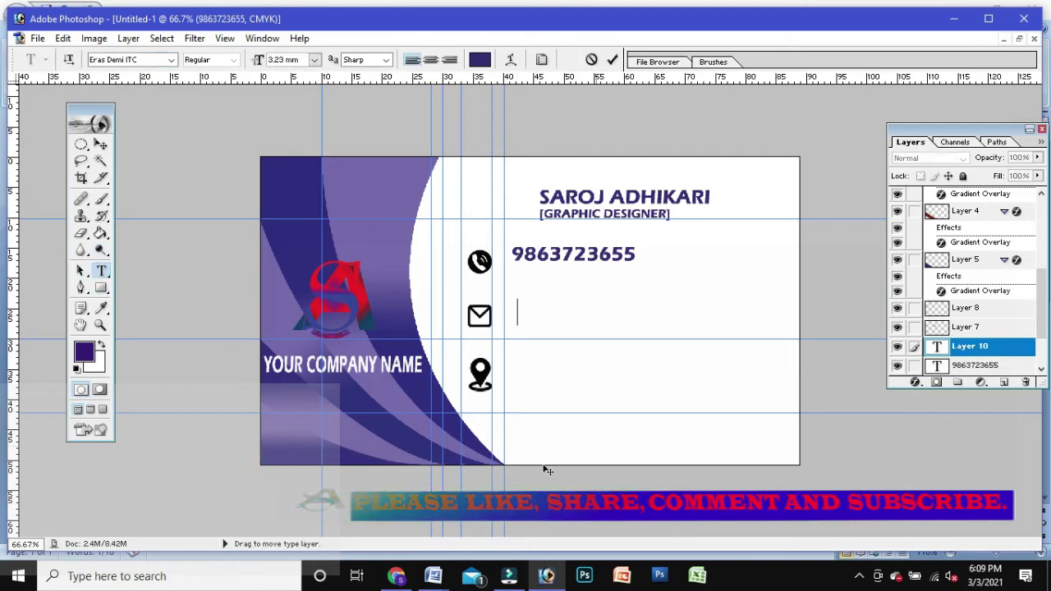
{"action": "key", "text": "alt+Tab"}
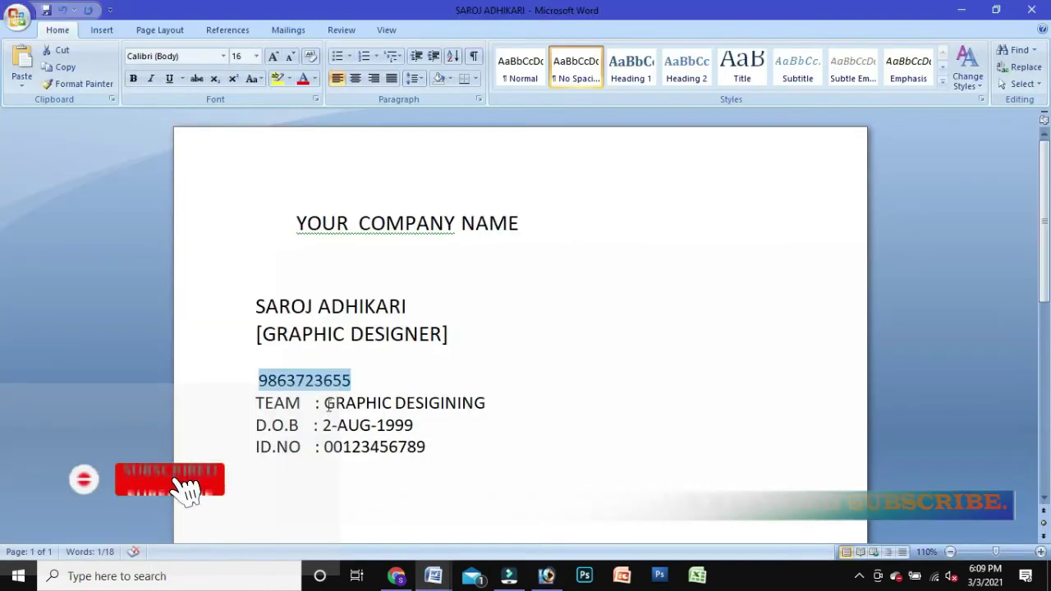
{"action": "left_click", "coordinate": [974, 11]}
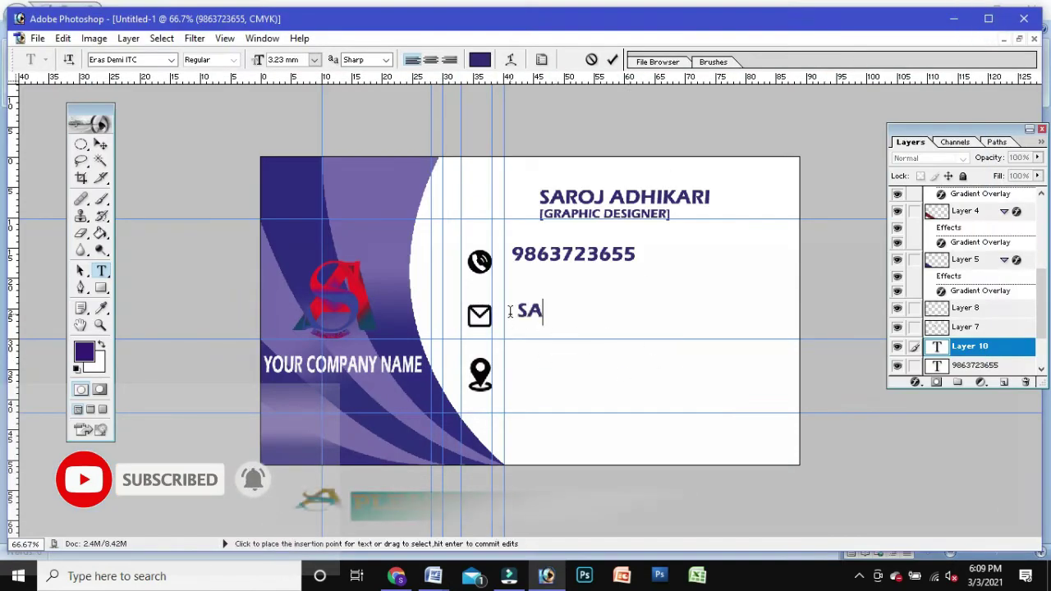
{"action": "key", "text": "BackSpace"}
{"action": "key", "text": "BackSpace"}
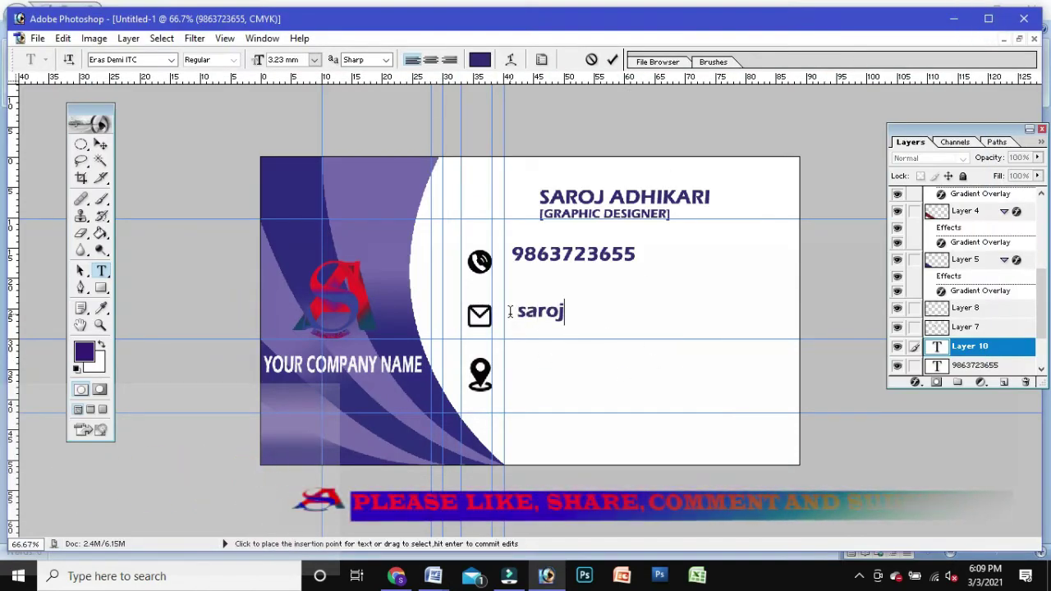
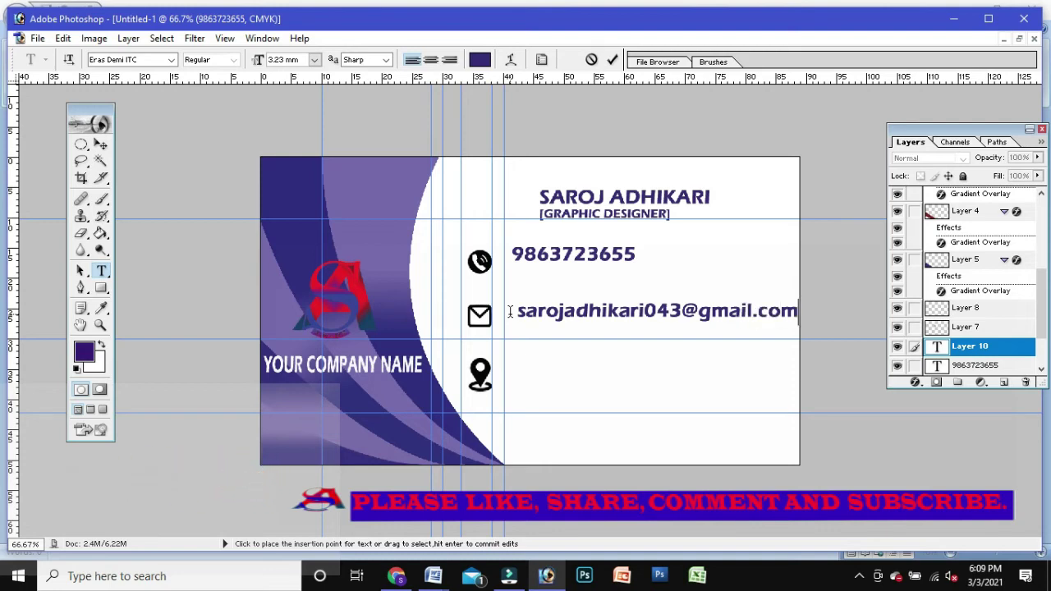
{"action": "left_click", "coordinate": [99, 147]}
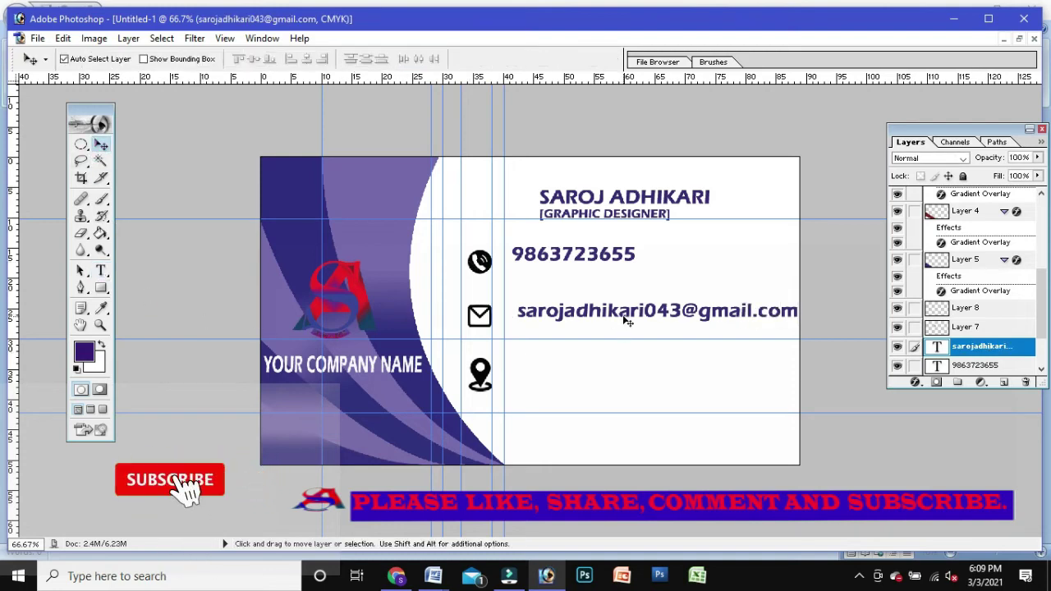
Step: Narrow the e-mail text to about 81% width so it fits inside the card
{"action": "key", "text": "ctrl+t"}
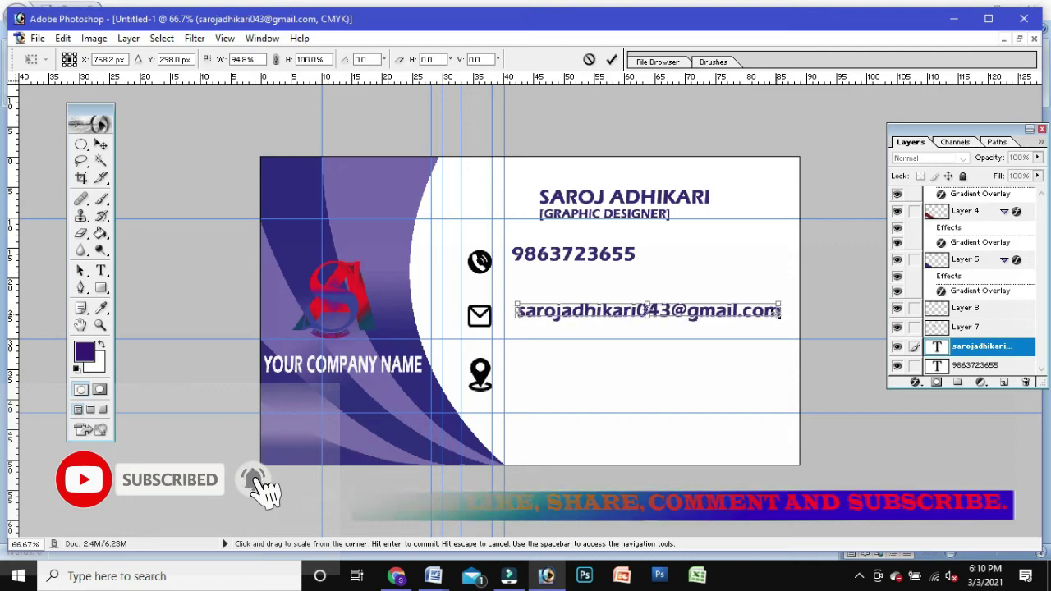
{"action": "left_click_drag", "start_coordinate": [780, 312], "coordinate": [747, 312]}
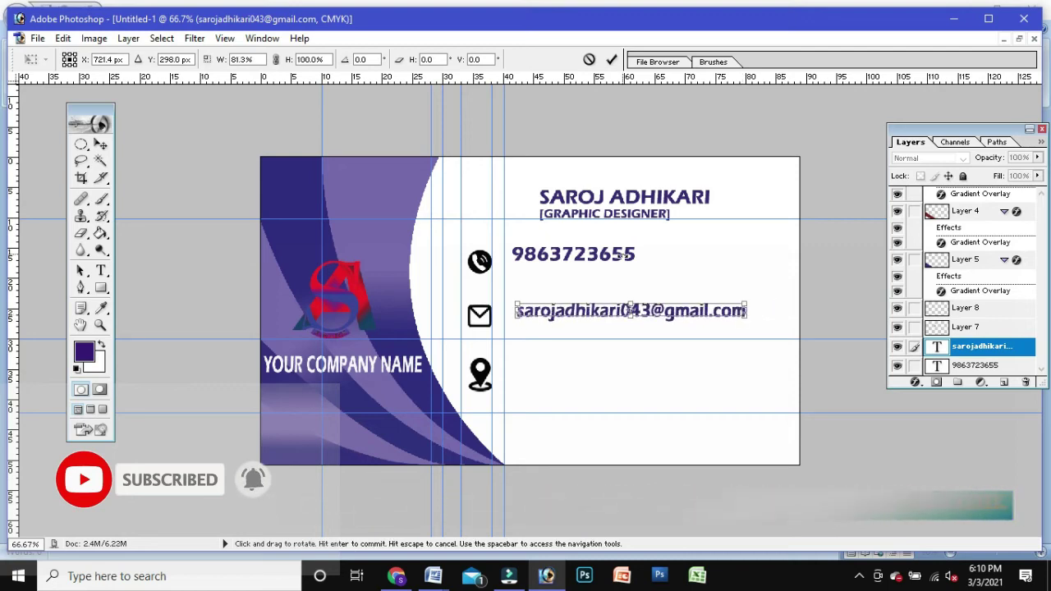
{"action": "key", "text": "Return"}
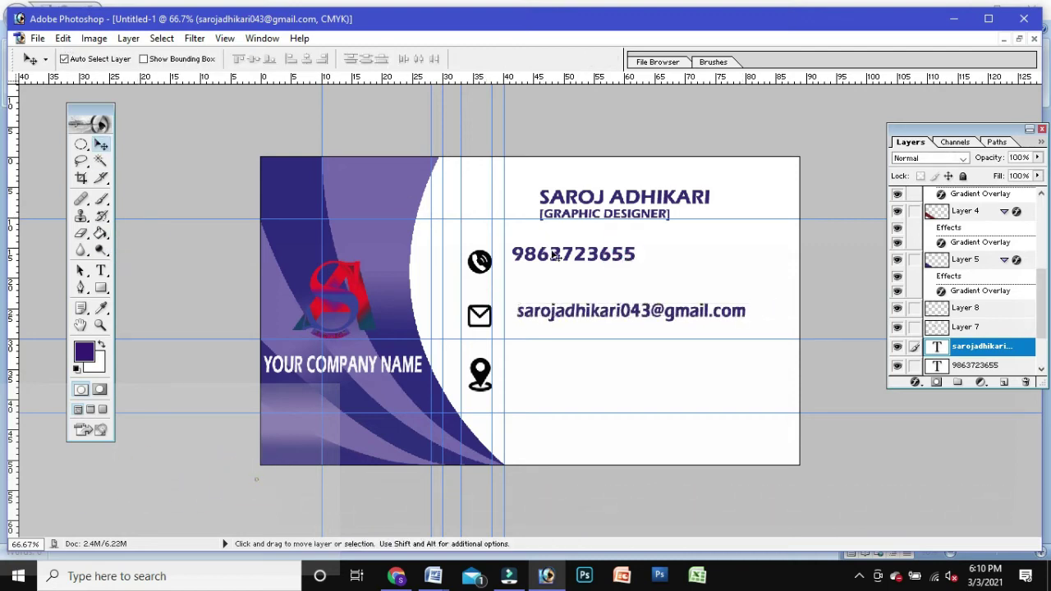
Step: Start rescaling the phone number to 95.6% × 82%
{"action": "left_click", "coordinate": [556, 256]}
{"action": "key", "text": "ctrl+t"}
{"action": "left_click_drag", "start_coordinate": [635, 265], "coordinate": [620, 263]}
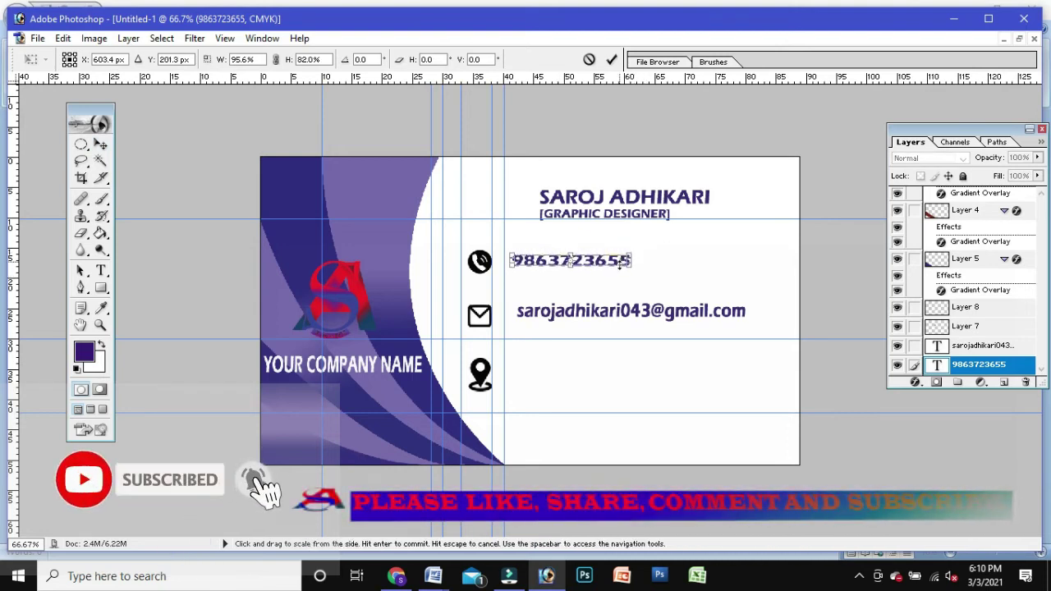